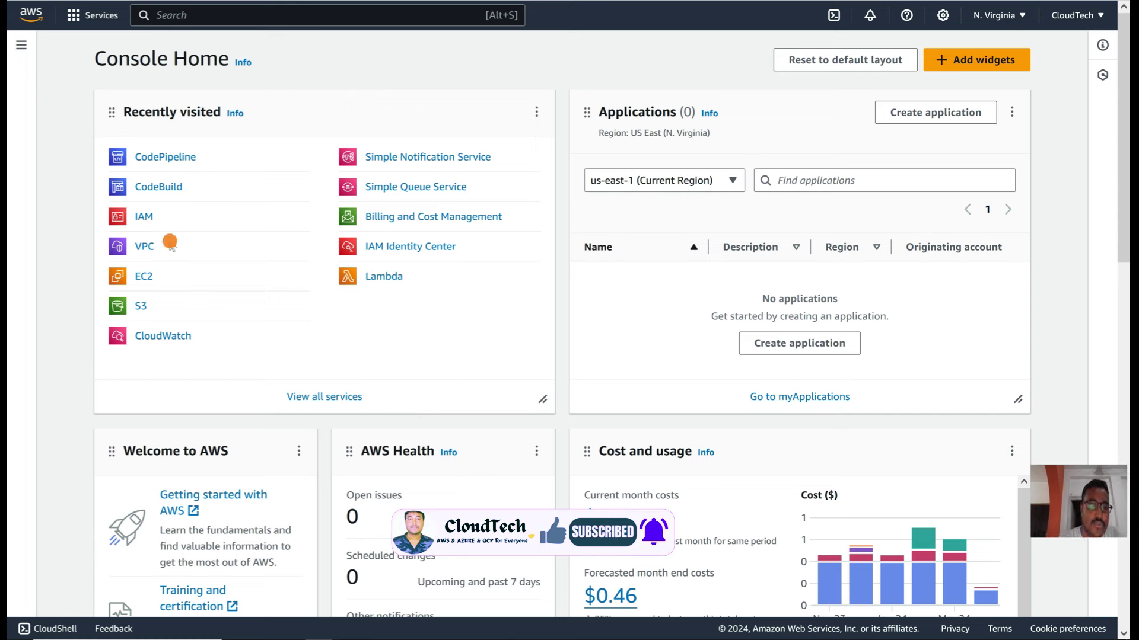
Step: Go from CodeBuild to the CodeCommit Repositories list via the sidebar's Source section
left_click(159, 187)
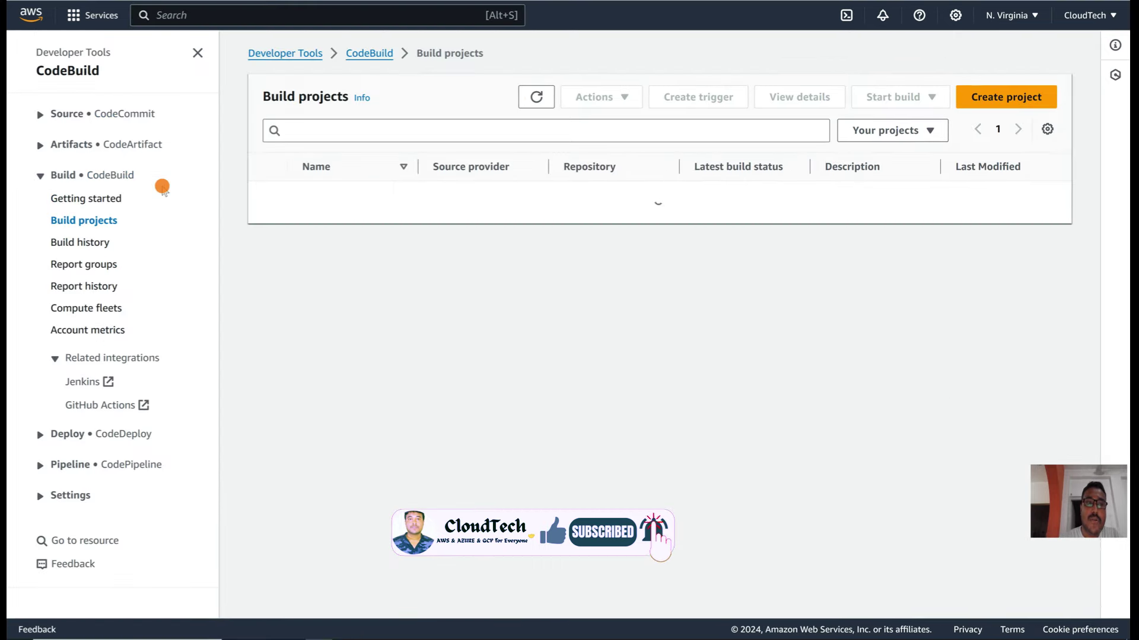
left_click(106, 114)
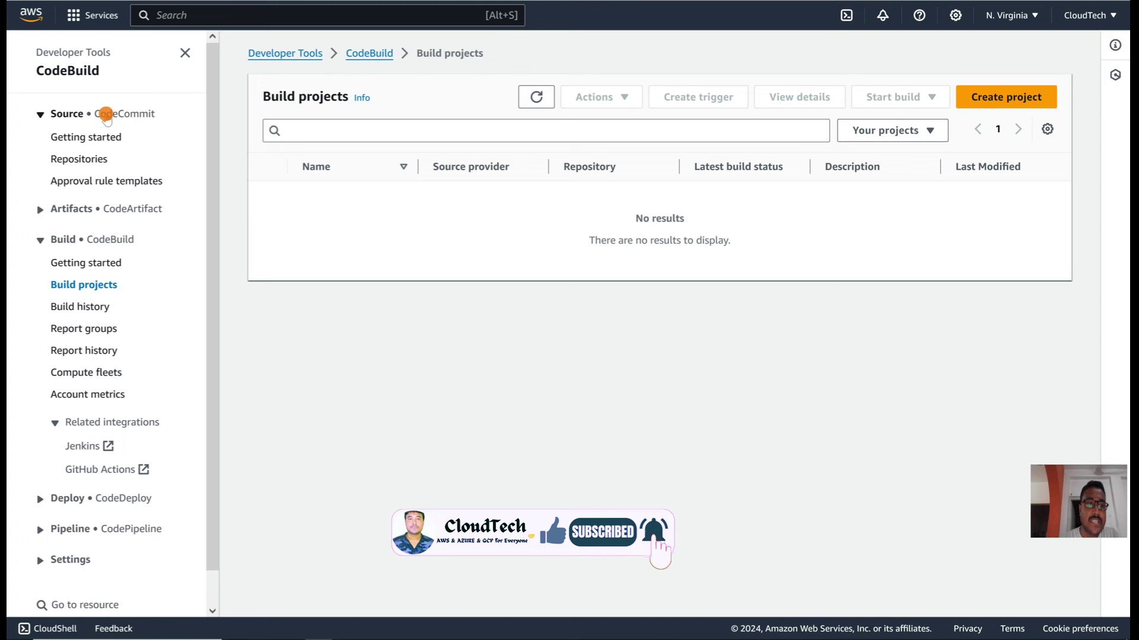
left_click(88, 156)
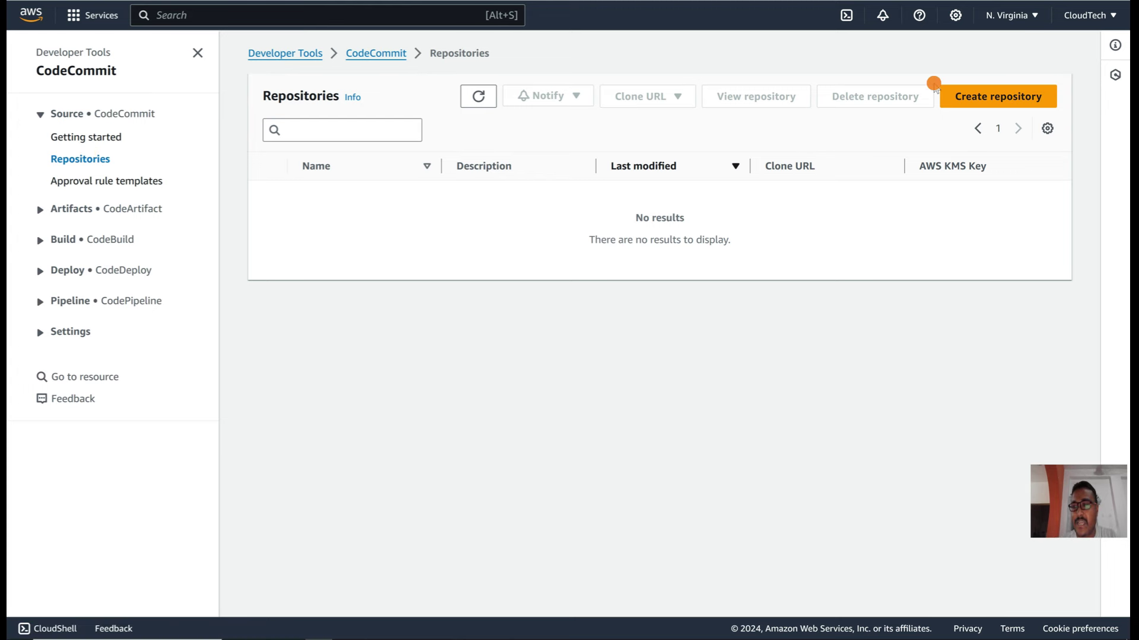
Step: Create a new CodeCommit repository named cloudtrech-cm
left_click(985, 109)
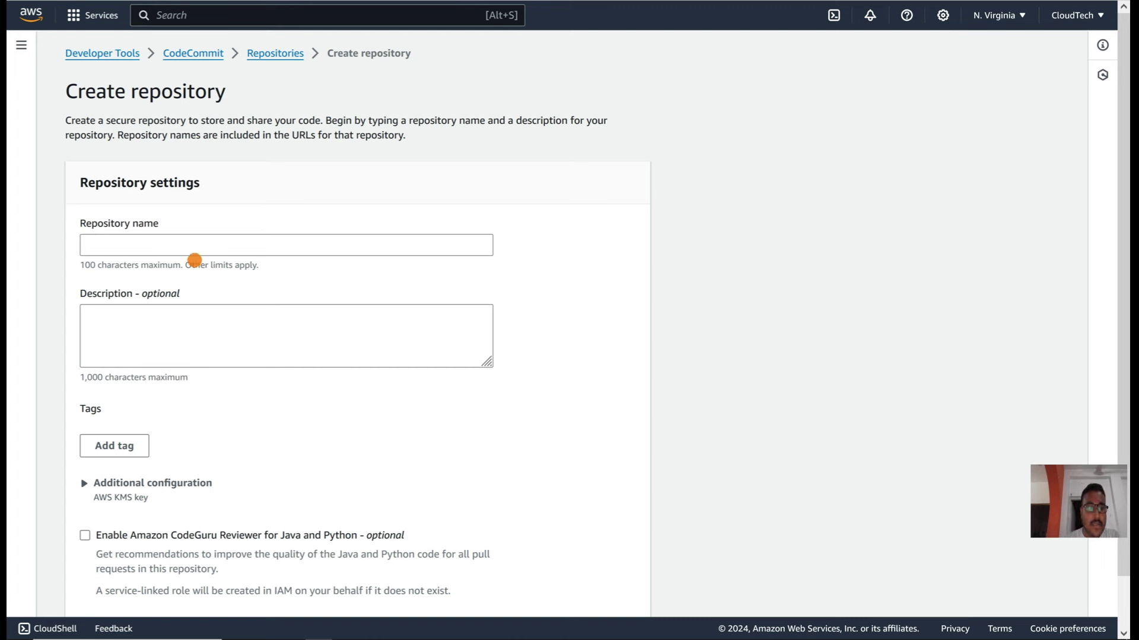
left_click(188, 252)
type("cl")
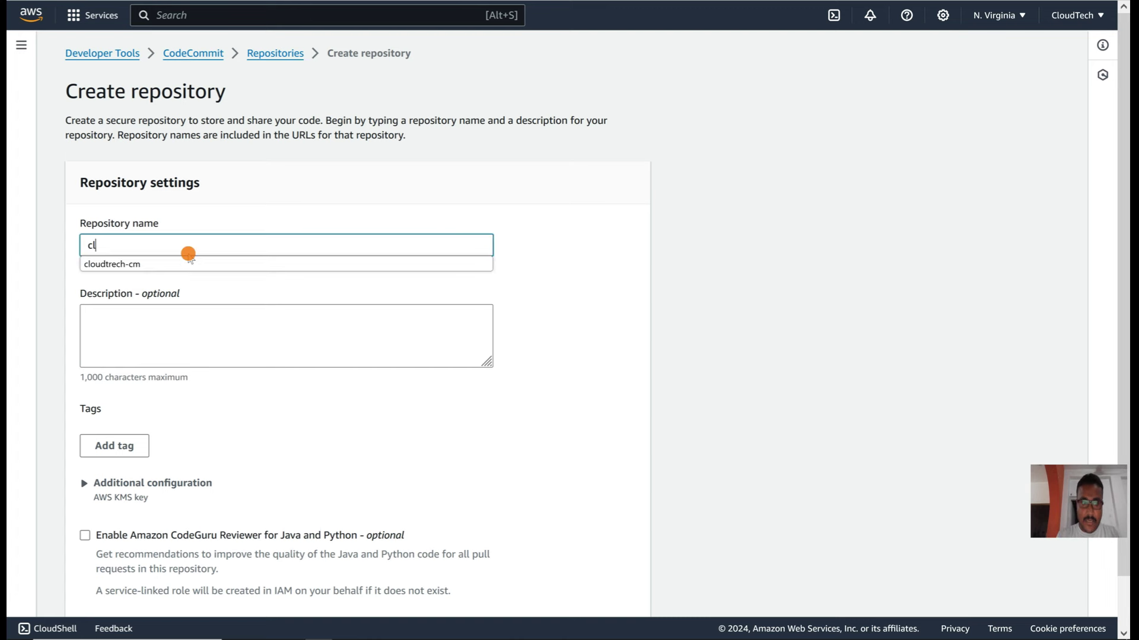
left_click(145, 264)
scroll(203, 360, "down", 1)
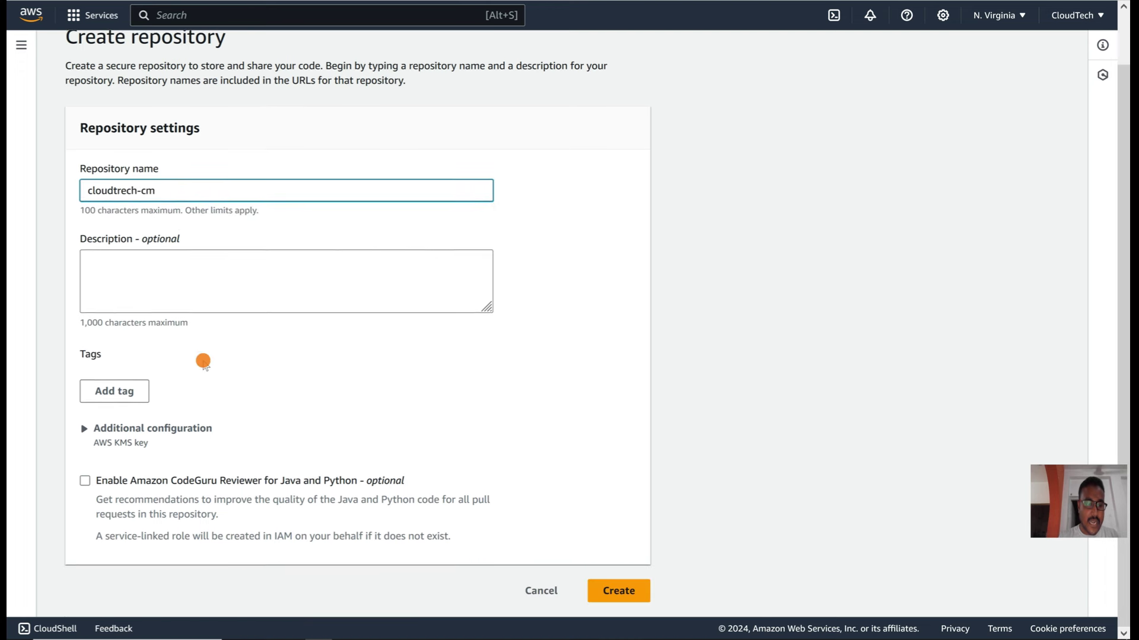
left_click(612, 594)
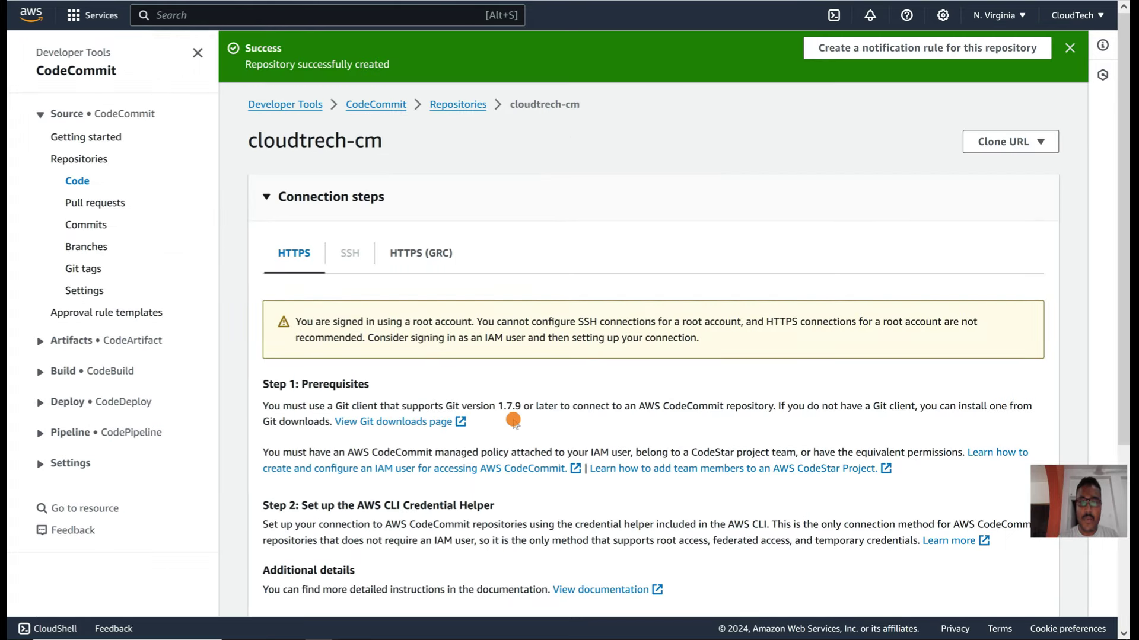
Step: Start a new file in the empty cloudtrech-cm repository and bring up VS Code
scroll(513, 419, "down", 3)
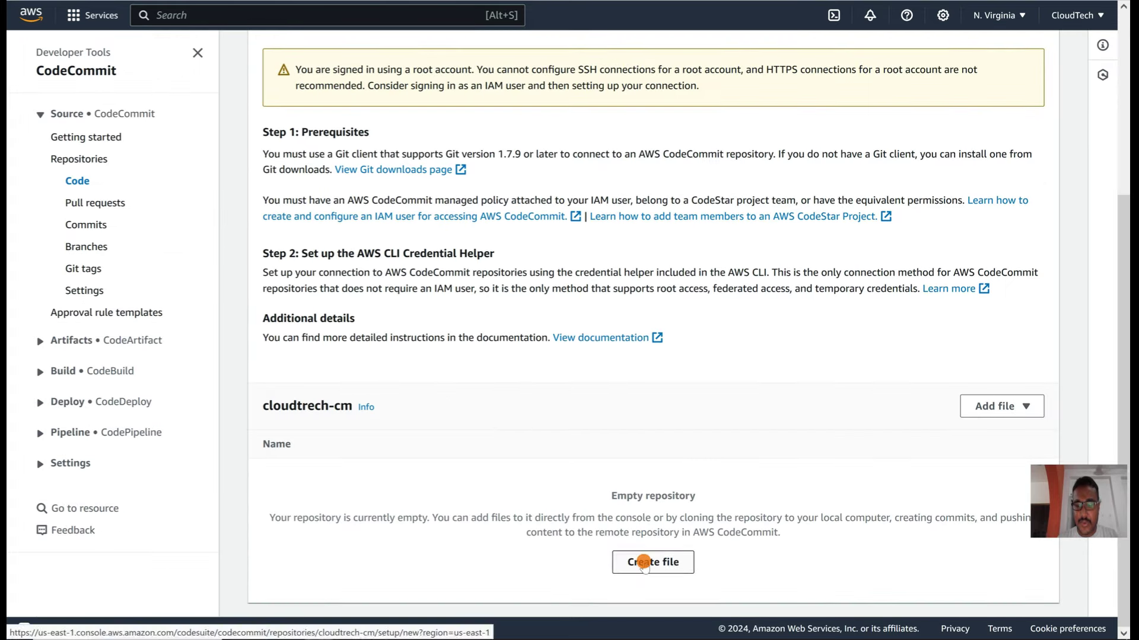
left_click(644, 562)
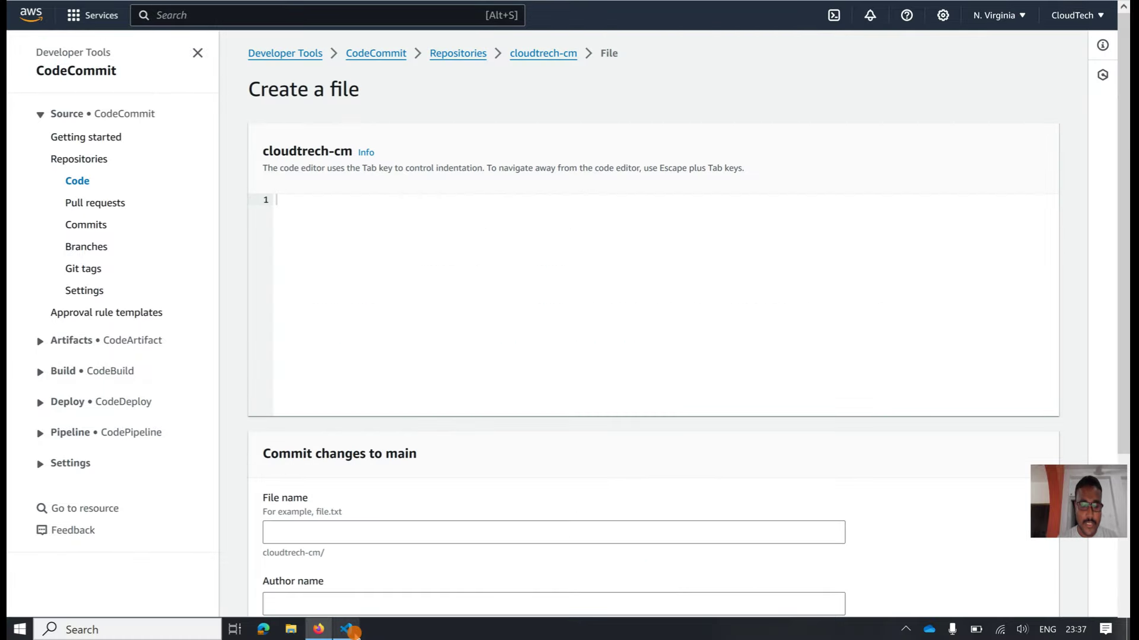
left_click(353, 632)
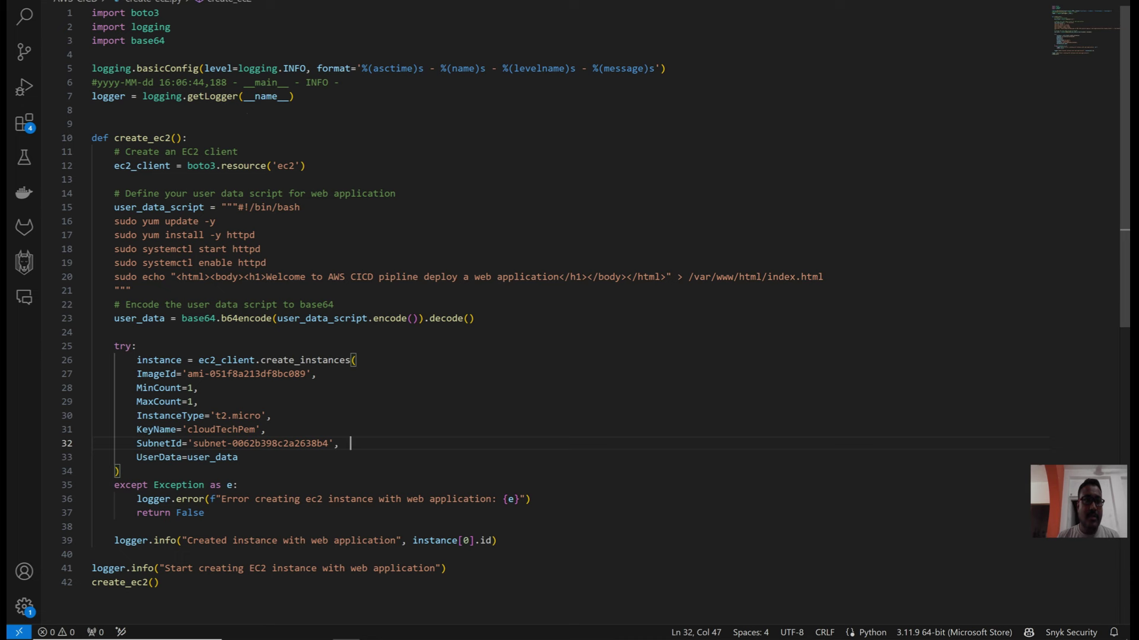
Step: Copy the buildspec.yml file name from VS Code's Explorer, then return to the browser
key("ctrl+Tab")
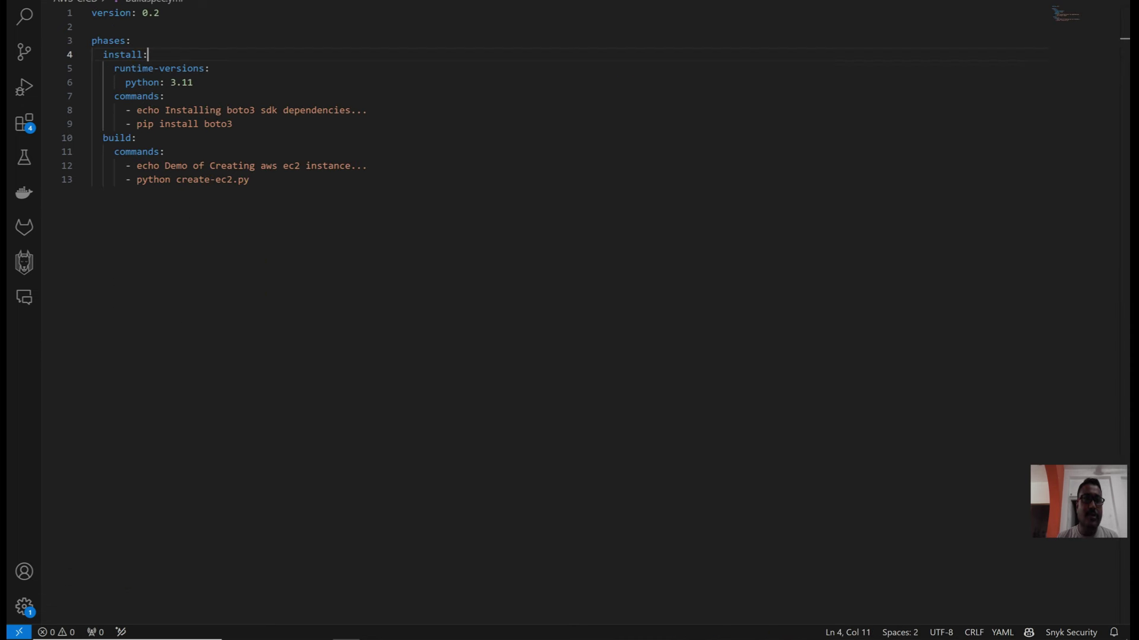
key("ctrl+shift+e")
left_click(100, 78)
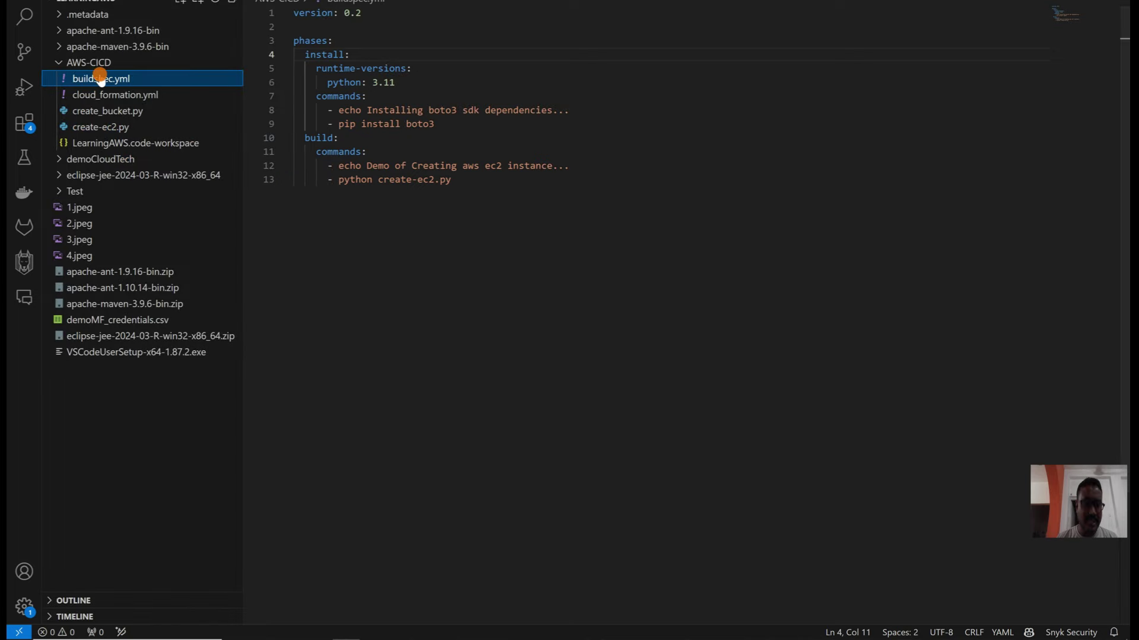
left_click(100, 79)
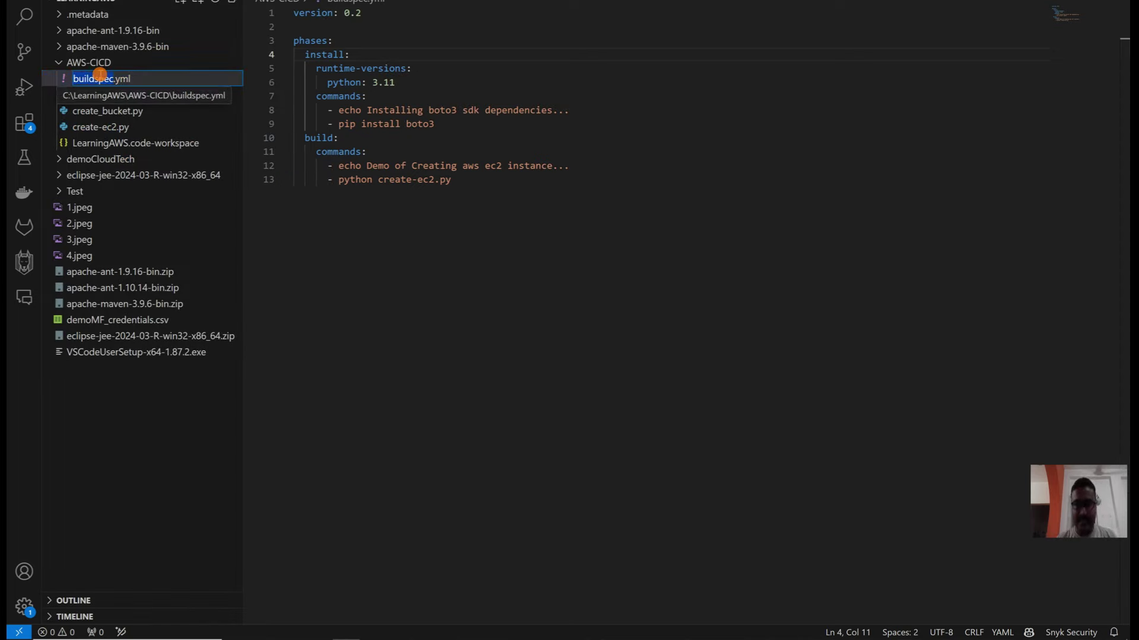
key("shift+Right")
key("shift+Right")
key("shift+Right")
key("shift+Right")
key("ctrl+c")
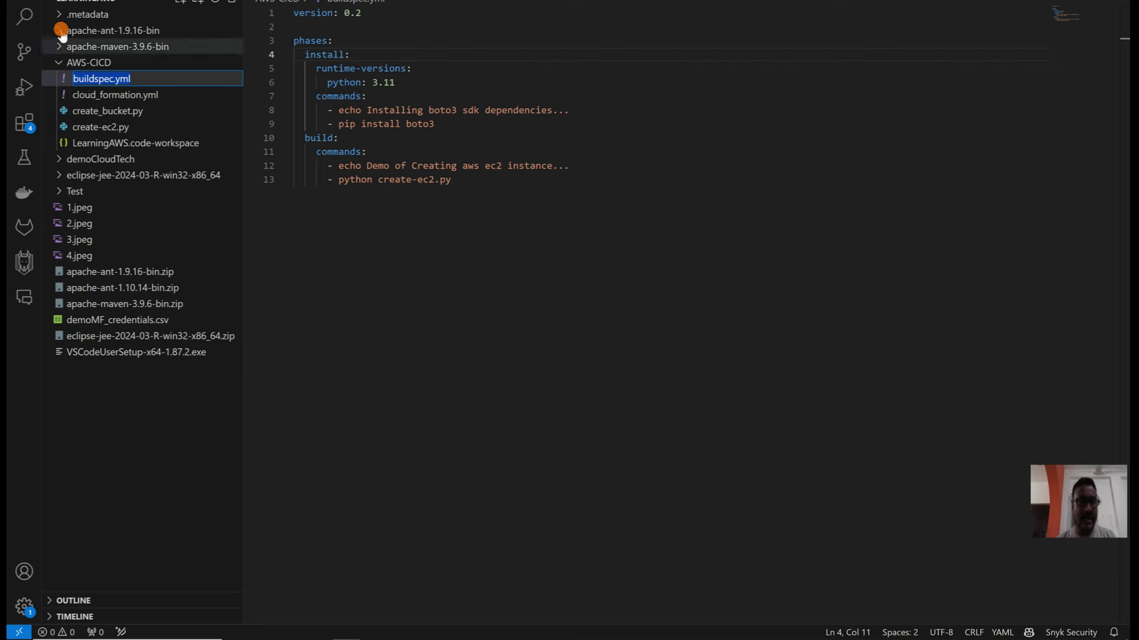
key("ctrl+b")
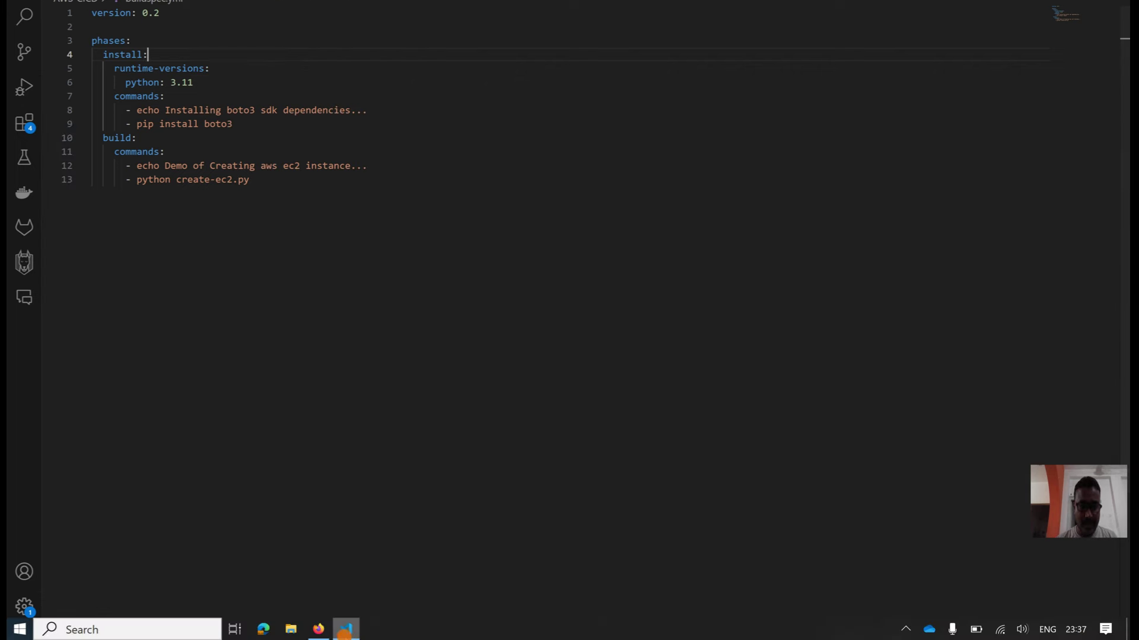
left_click(320, 632)
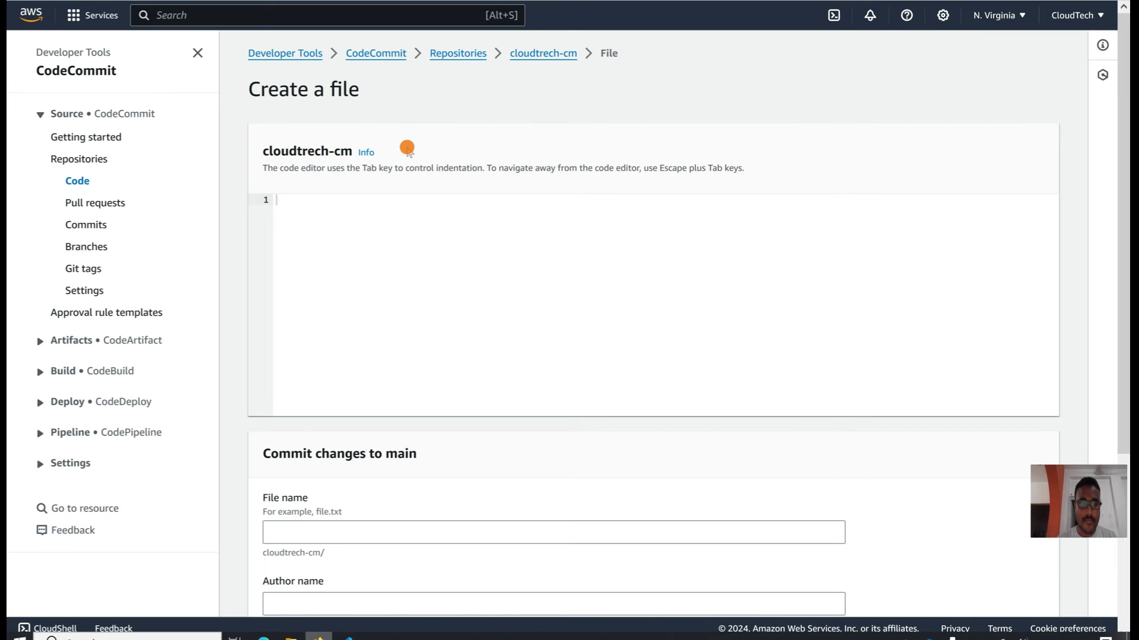
Step: Name the new CodeCommit file buildspec.yml
left_click(338, 528)
key("ctrl+v")
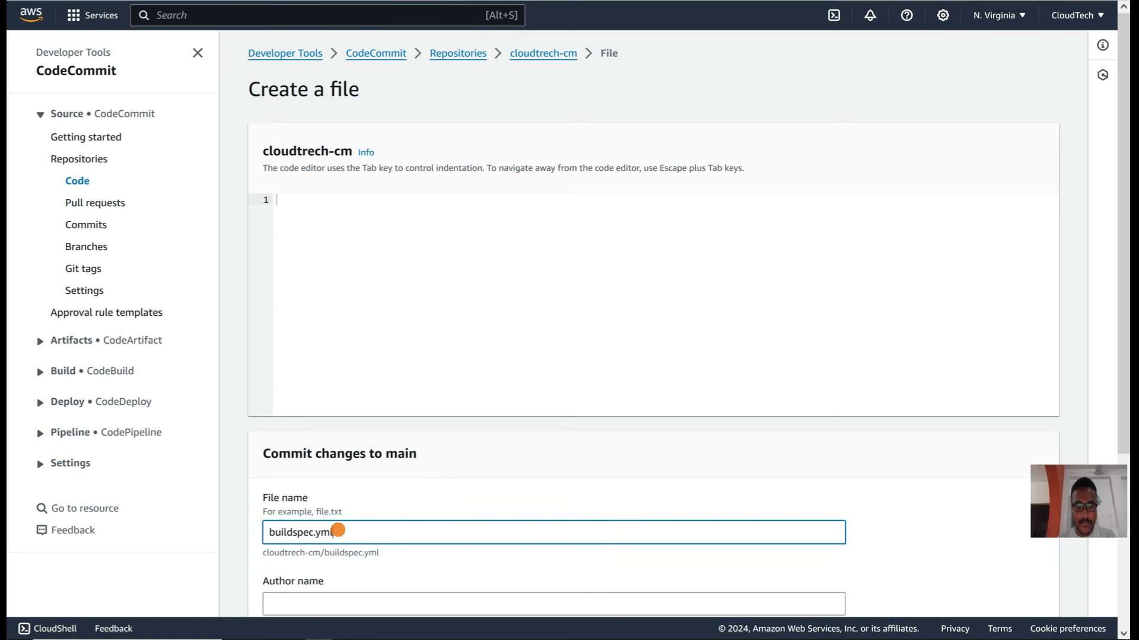
left_click(342, 239)
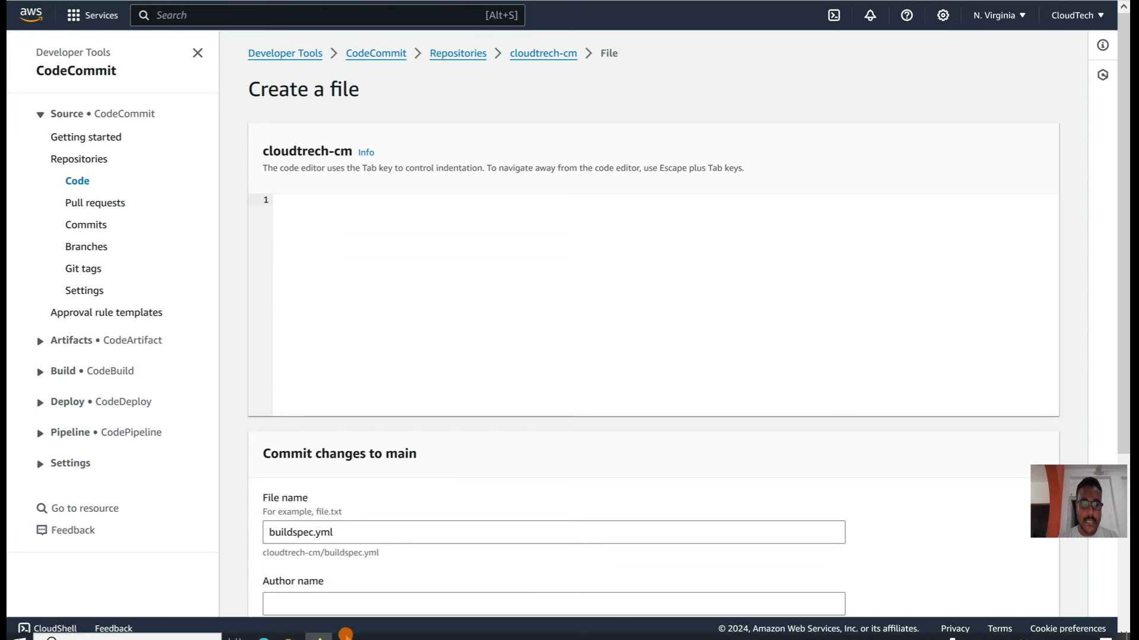
Step: Copy the 13-line build spec from VS Code and paste it into the file editor
left_click(346, 628)
left_click(247, 180)
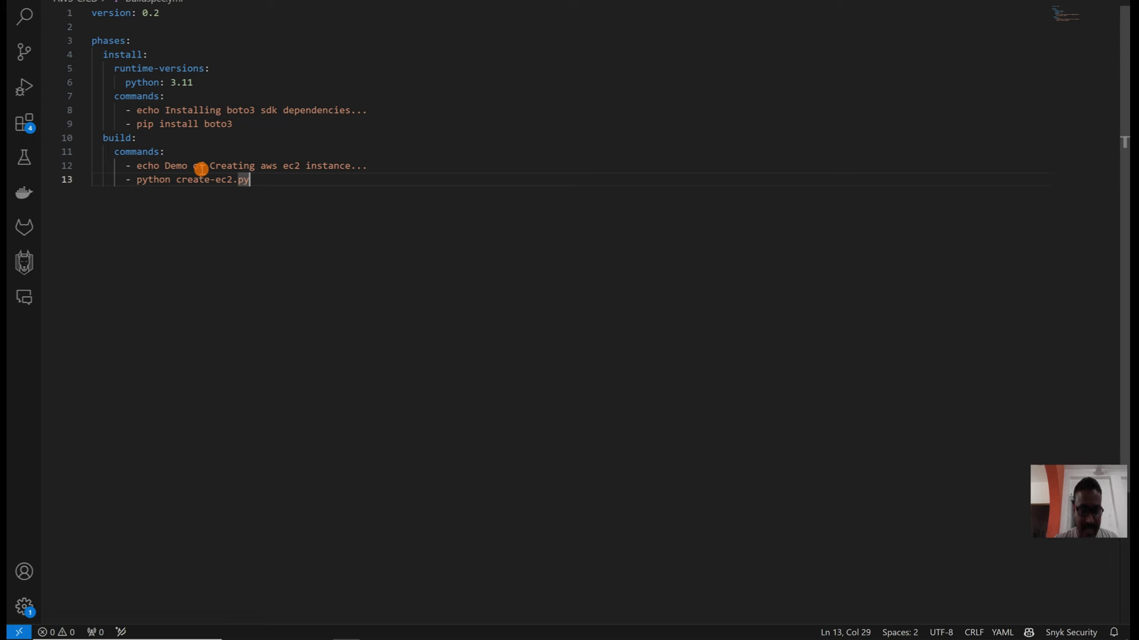
key("ctrl+a")
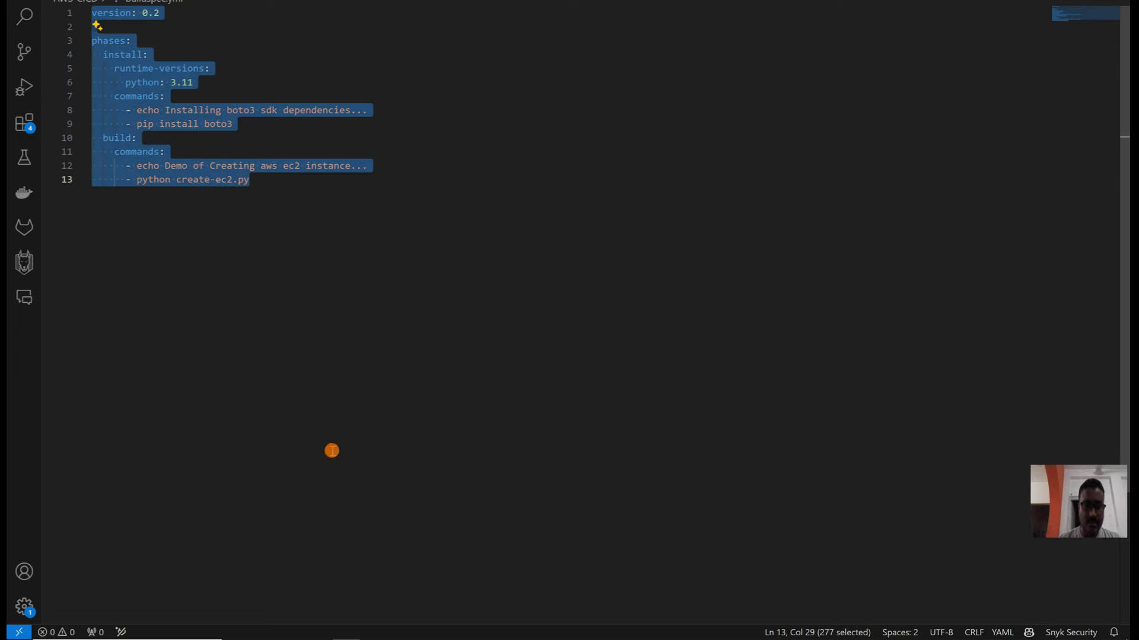
mouse_move(382, 638)
left_click(324, 631)
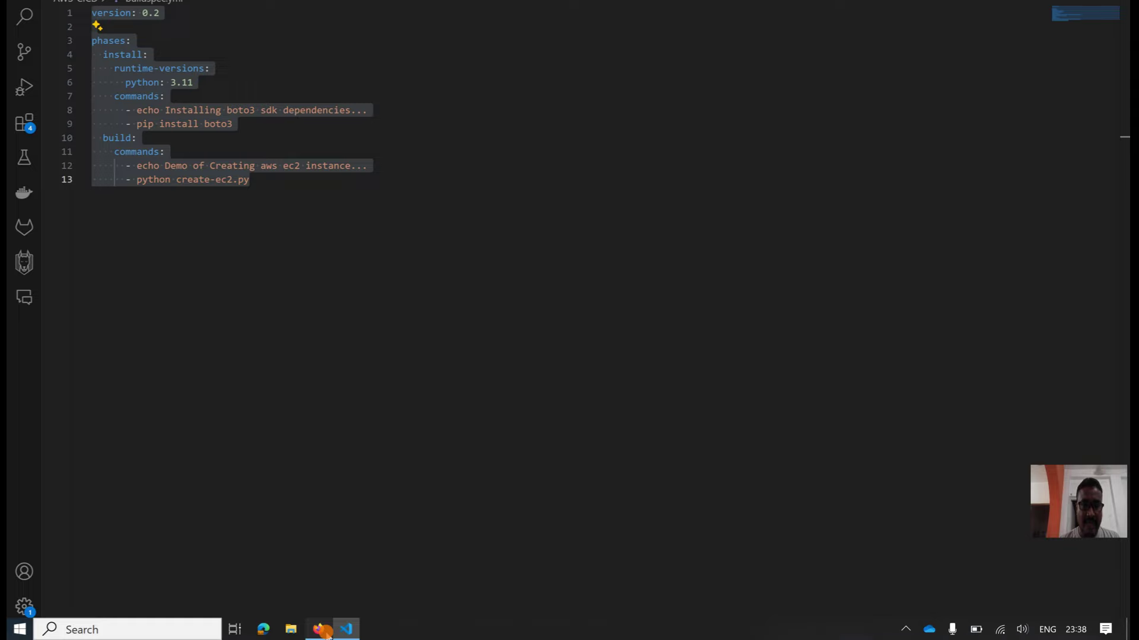
type("version: 0.2  phases:   install:     runtime-versions:       python: 3.11     commands:       - echo Installing boto3 sdk dependencies...       - pip install boto3   build:     commands:       - echo Demo of Creating aws ec2 instance...       - python create-ec2.py")
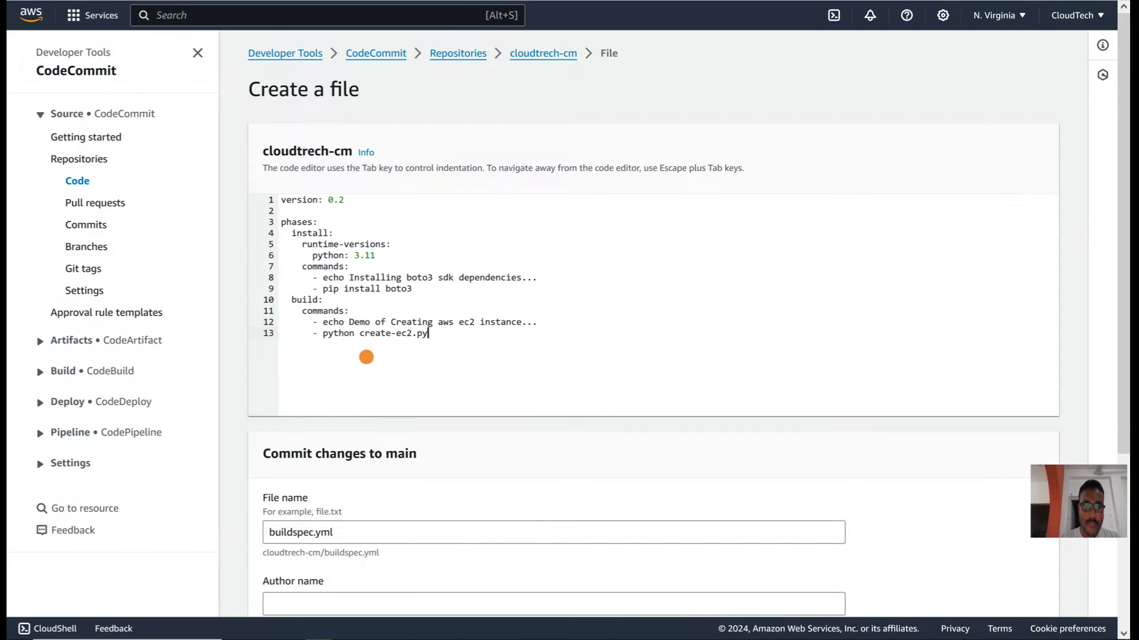
Step: Commit buildspec.yml to main with an author name and e-mail address, then return to Repositories
scroll(366, 357, "down", 4)
left_click(294, 368)
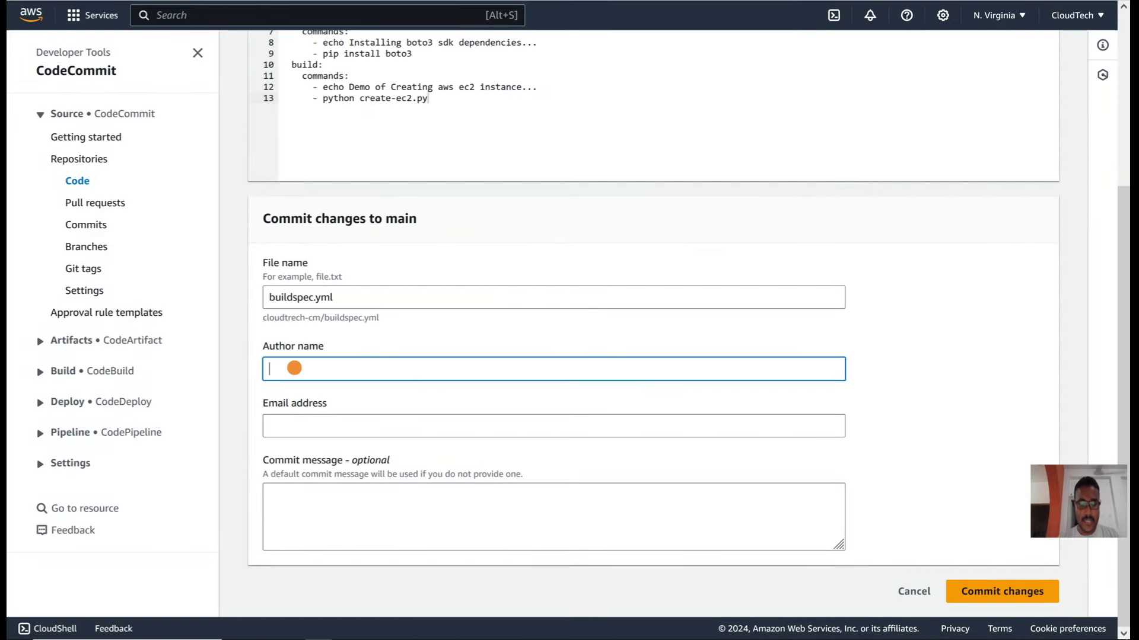
type("Clou")
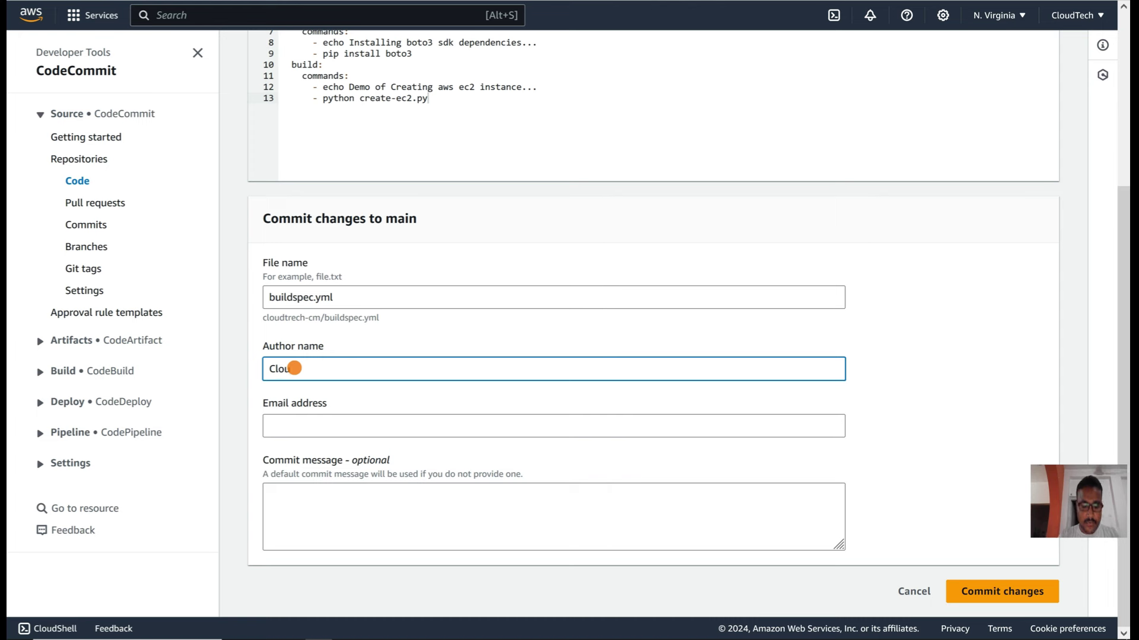
type("dTech")
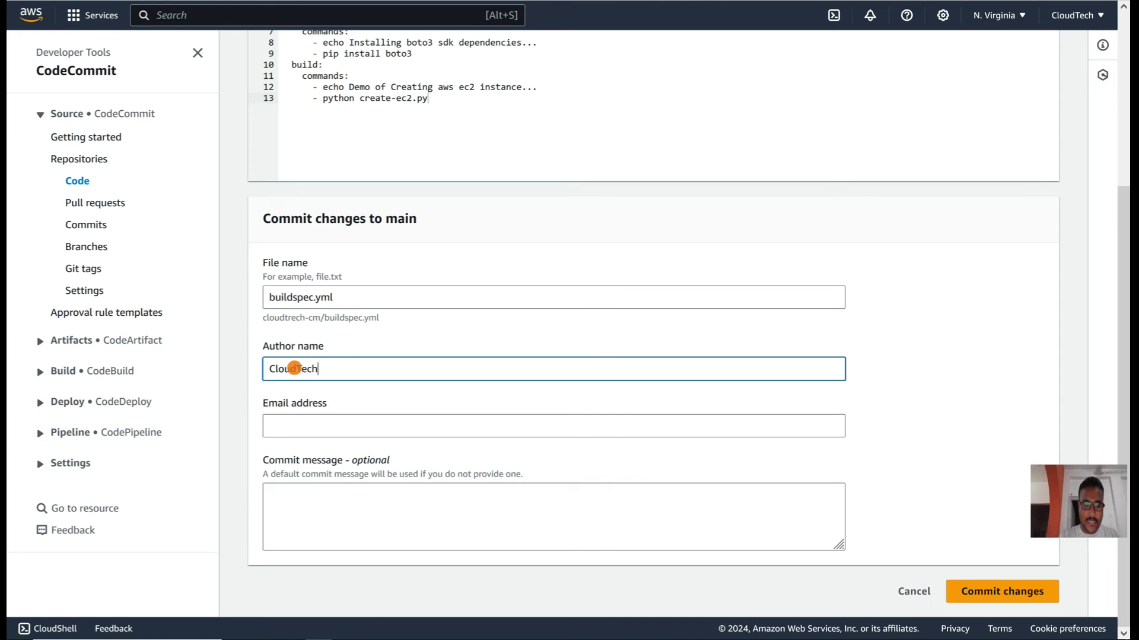
key("Tab")
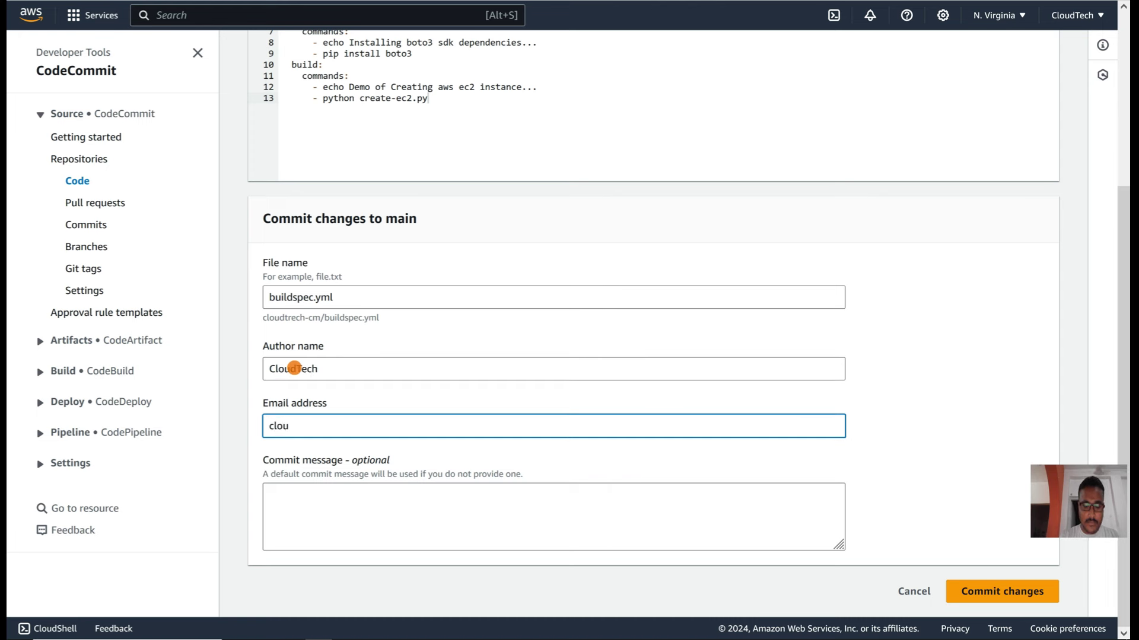
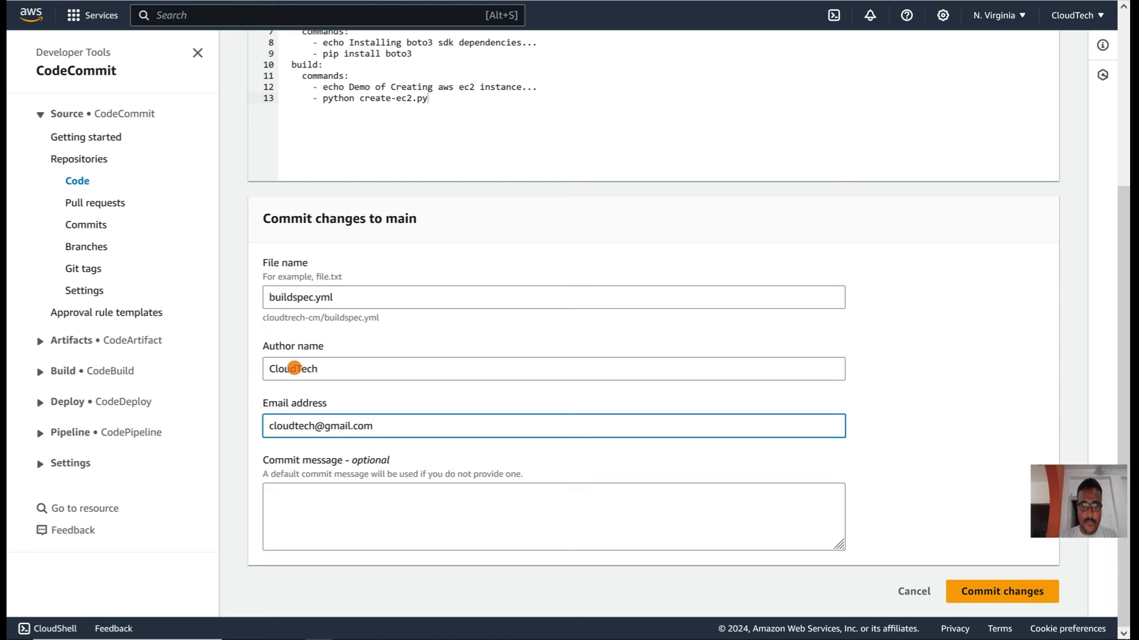
left_click(375, 531)
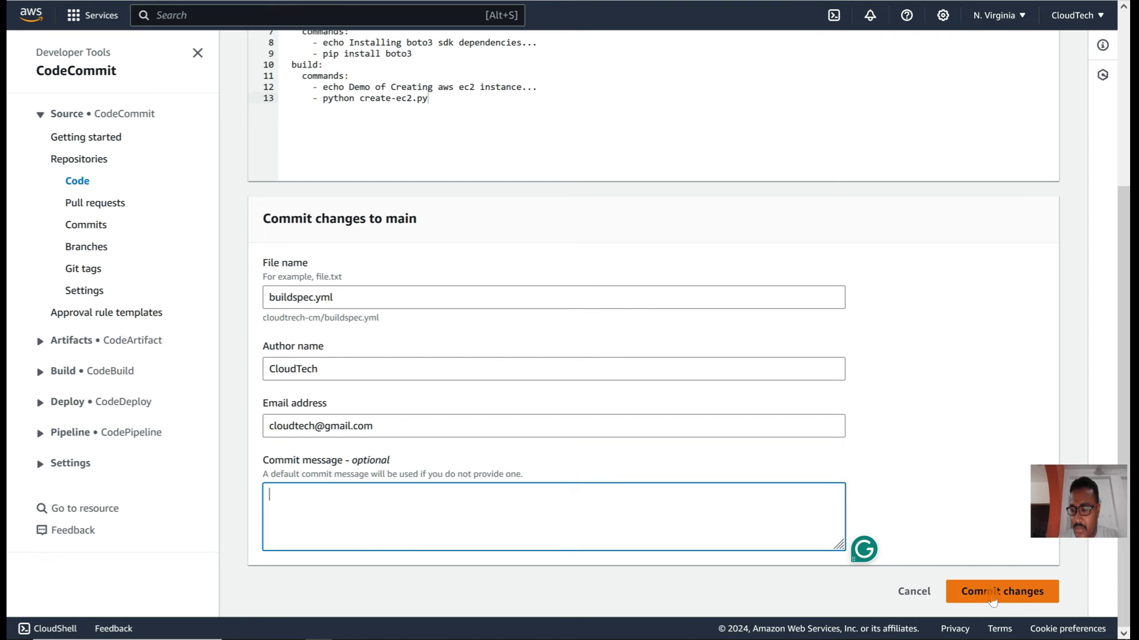
left_click(992, 601)
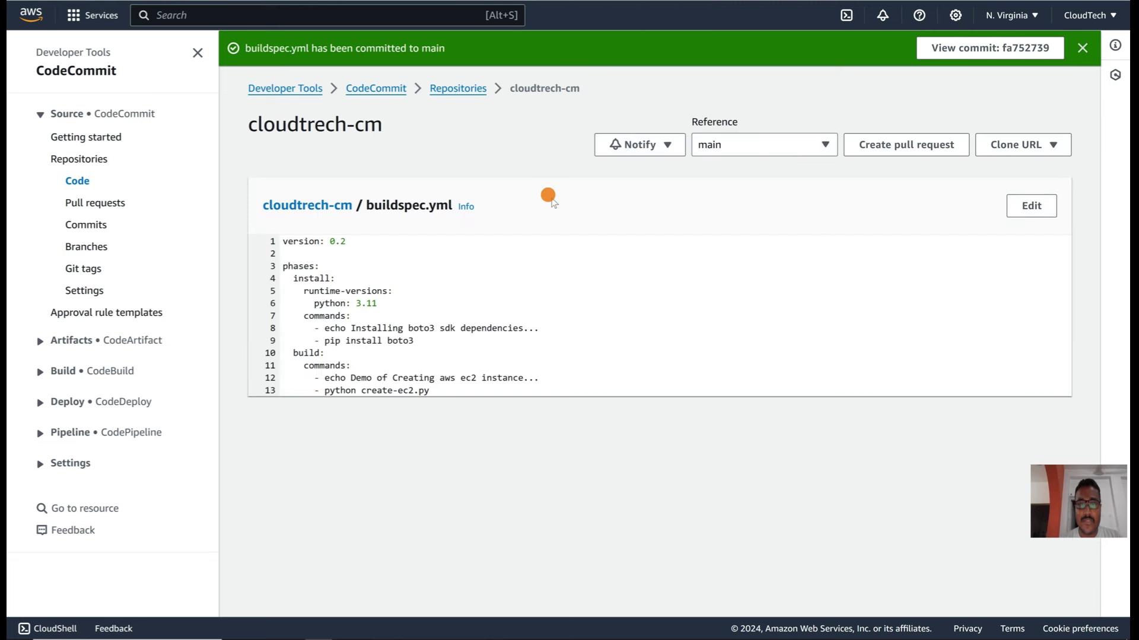
left_click(461, 88)
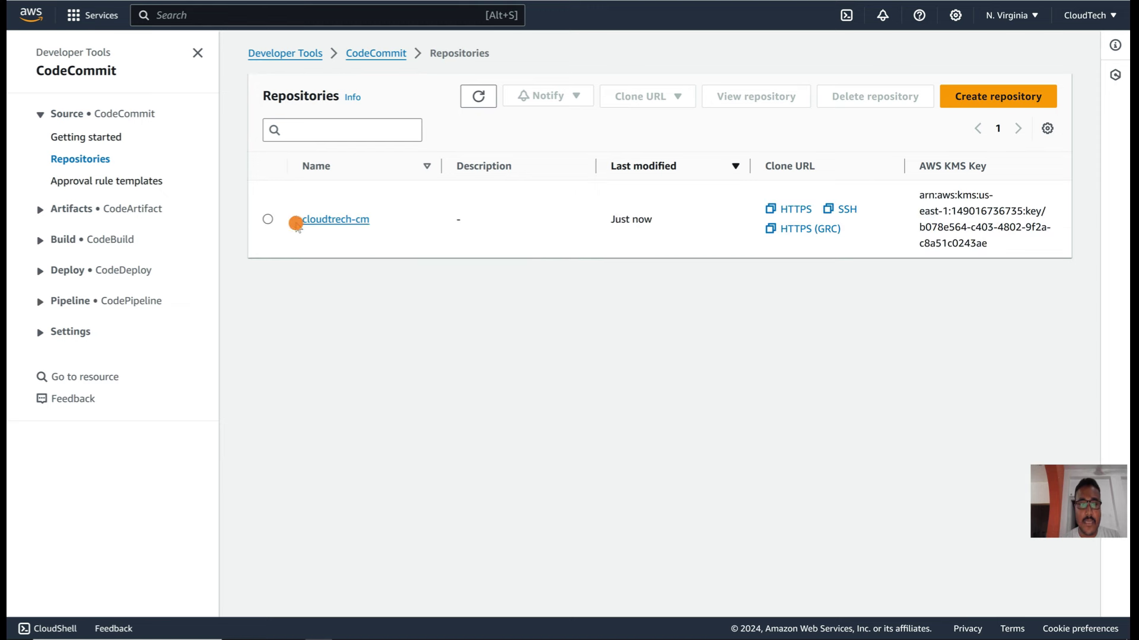
Step: Add a new file named create-ec2.py to the cloudtech-cm repository via Add file > Create file
left_click(318, 221)
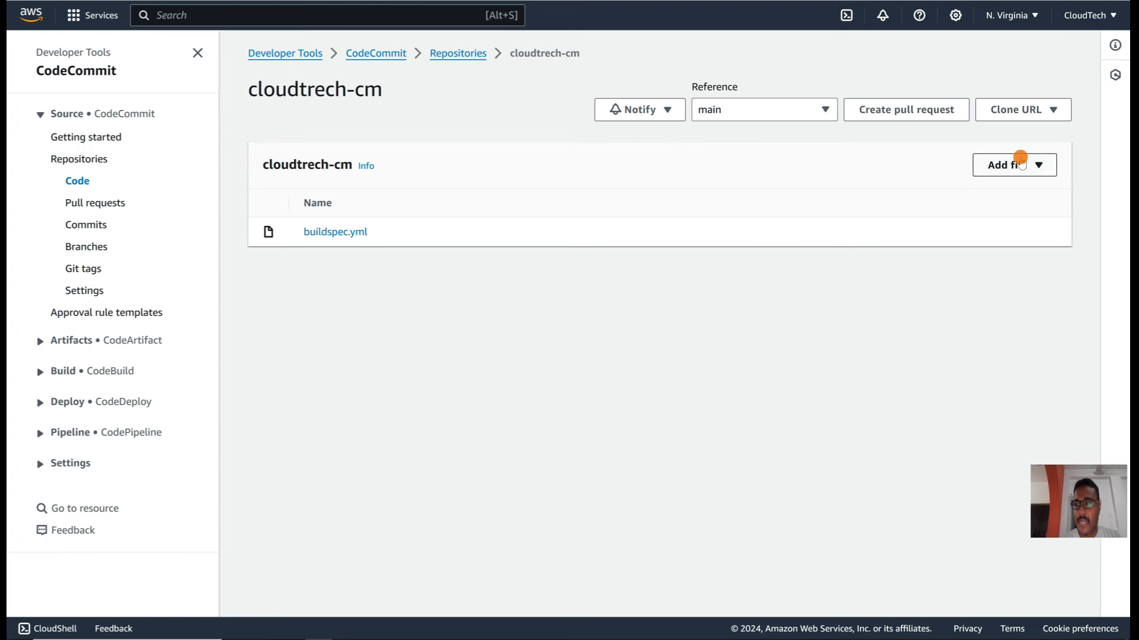
left_click(1020, 164)
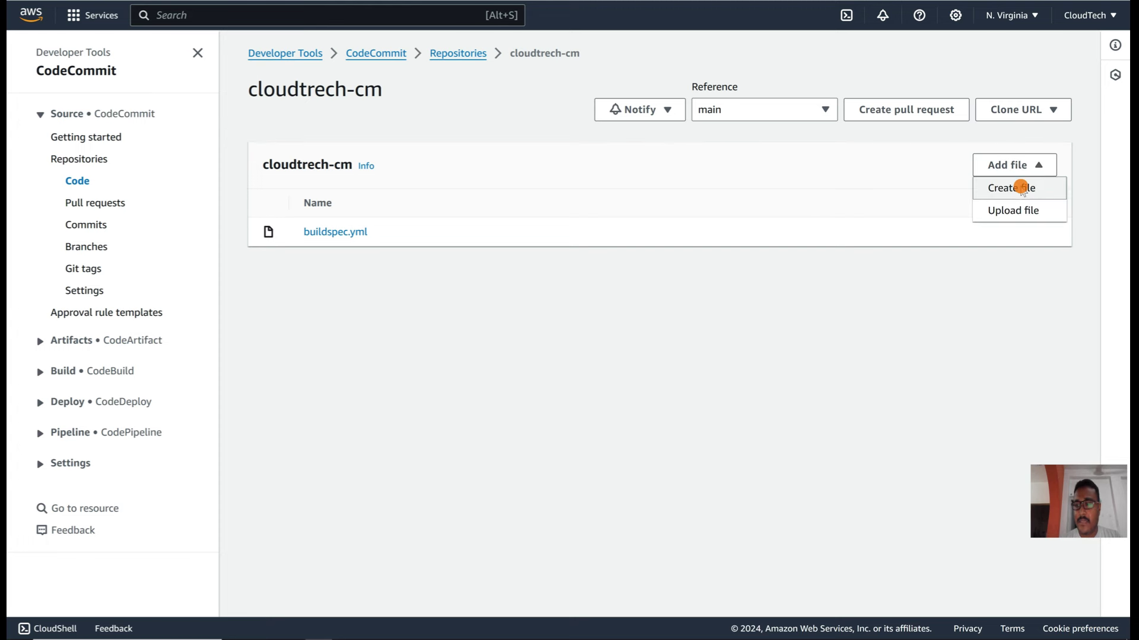
left_click(1021, 188)
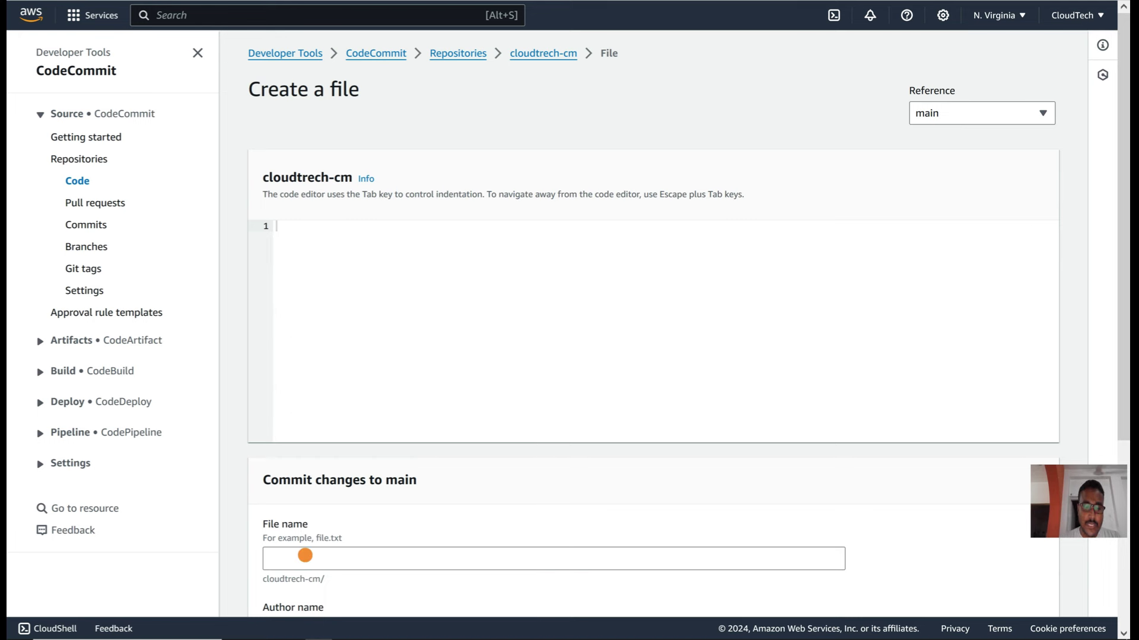
left_click(305, 555)
type("create")
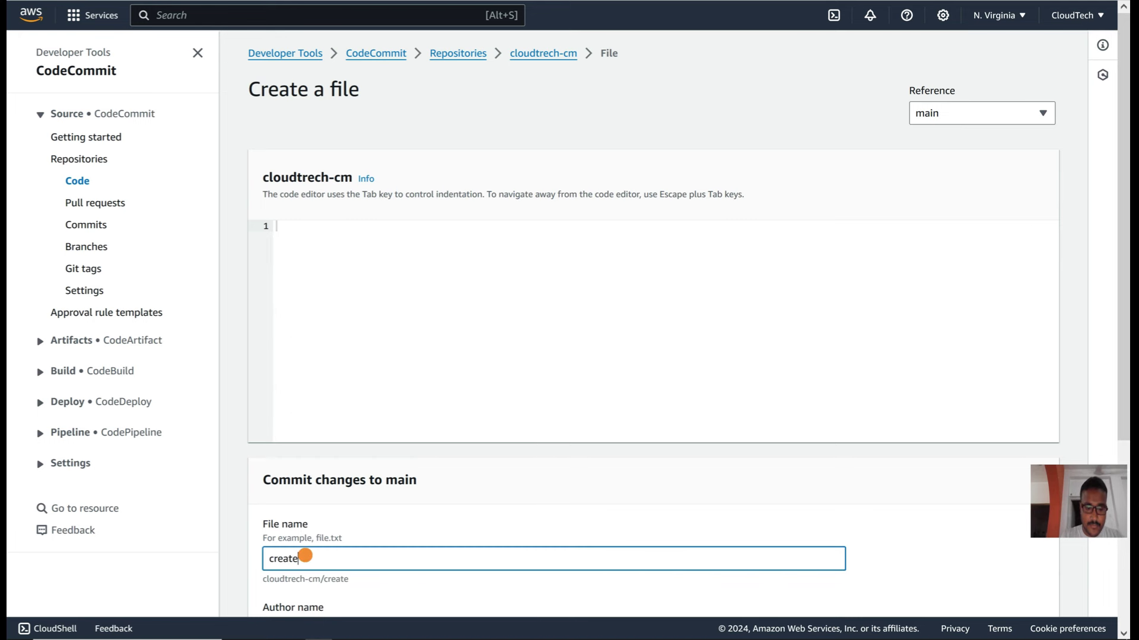
type("-ec")
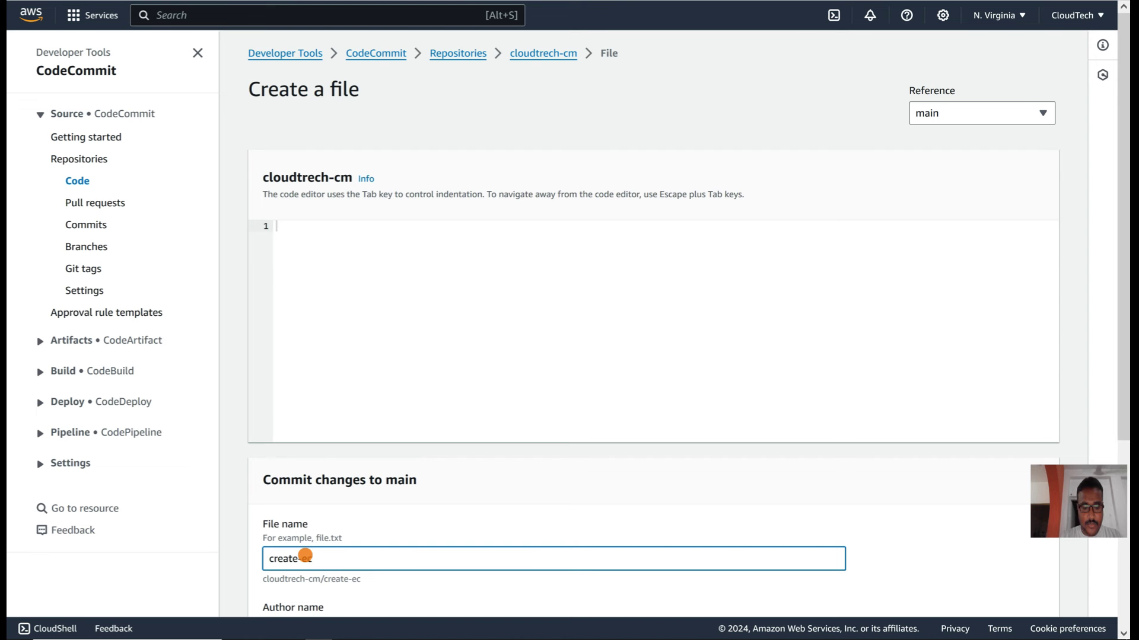
type("2.py")
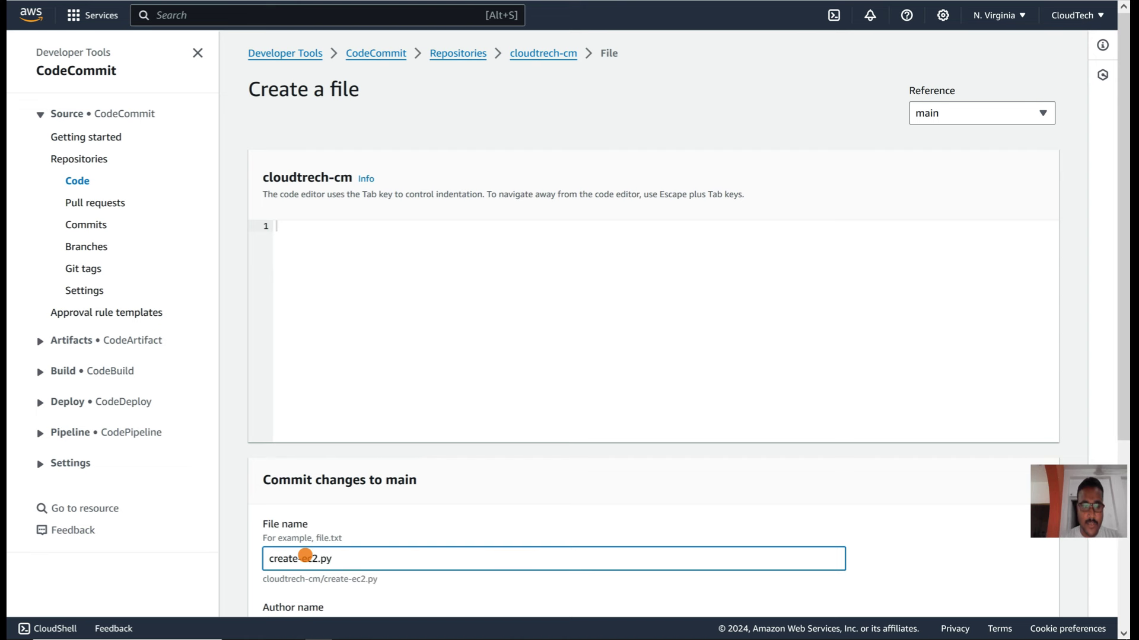
left_click(273, 241)
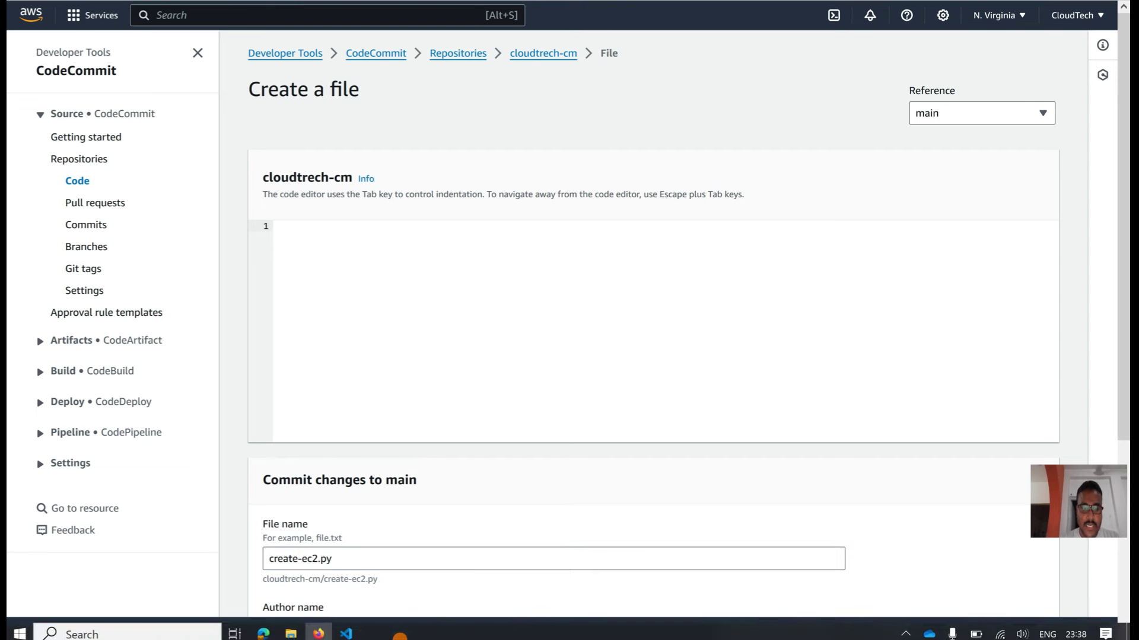
left_click(348, 630)
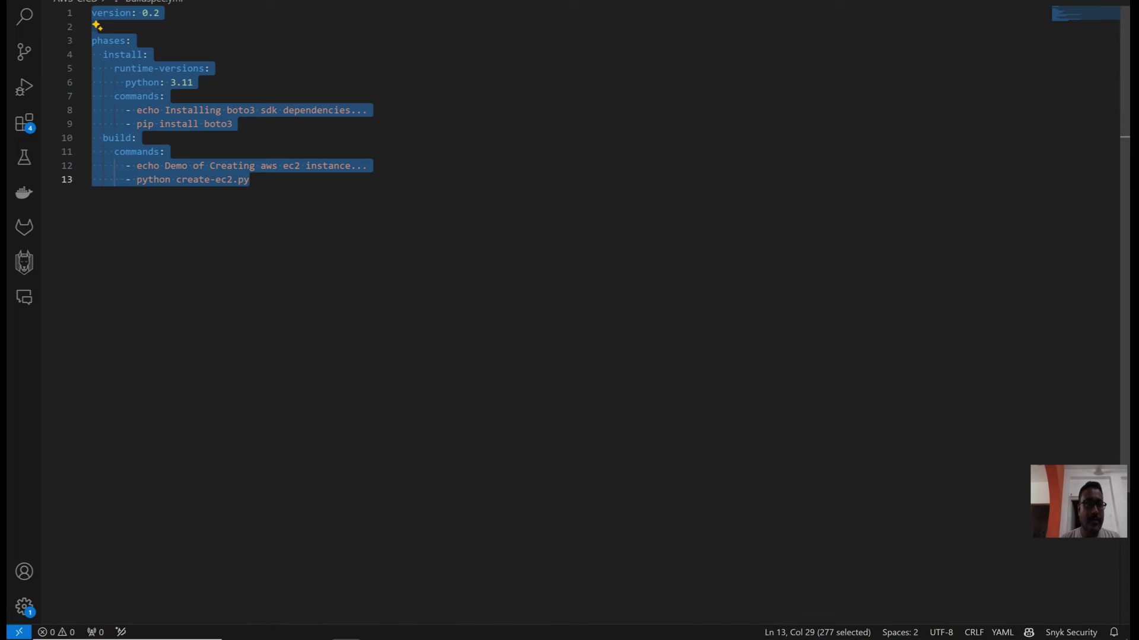
key("ctrl+Tab")
left_click(415, 251)
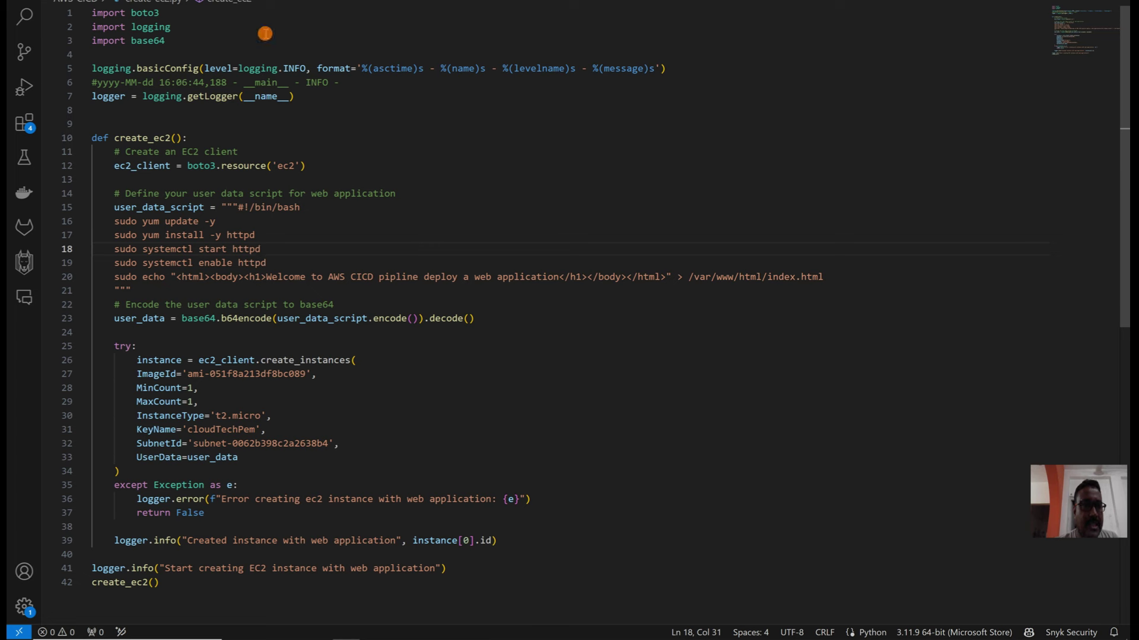
double_click(141, 15)
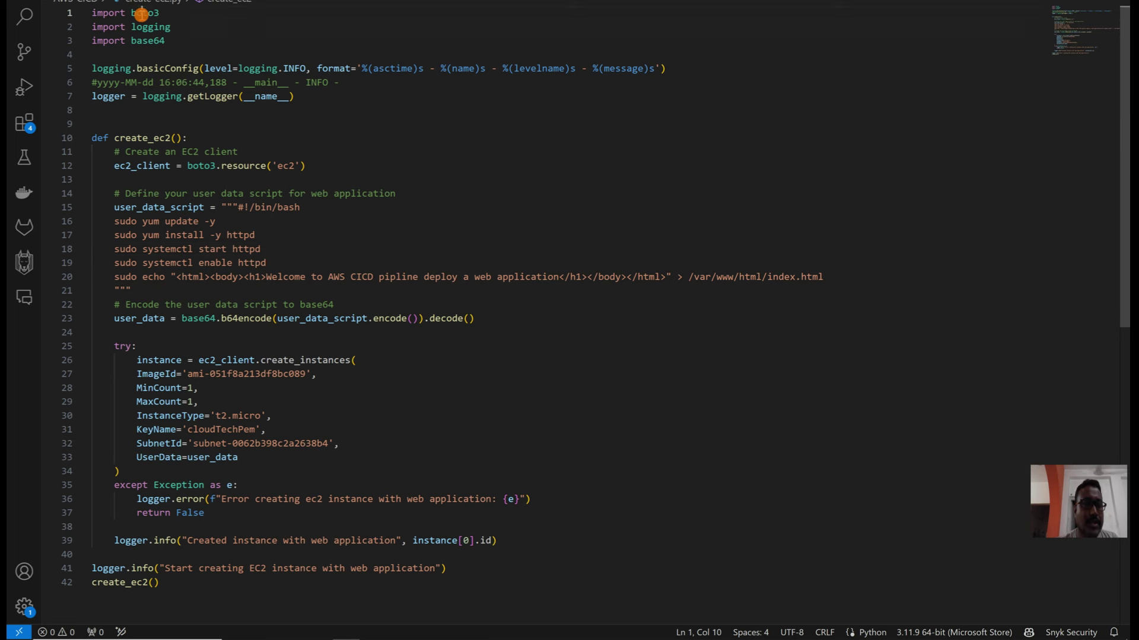
mouse_move(165, 29)
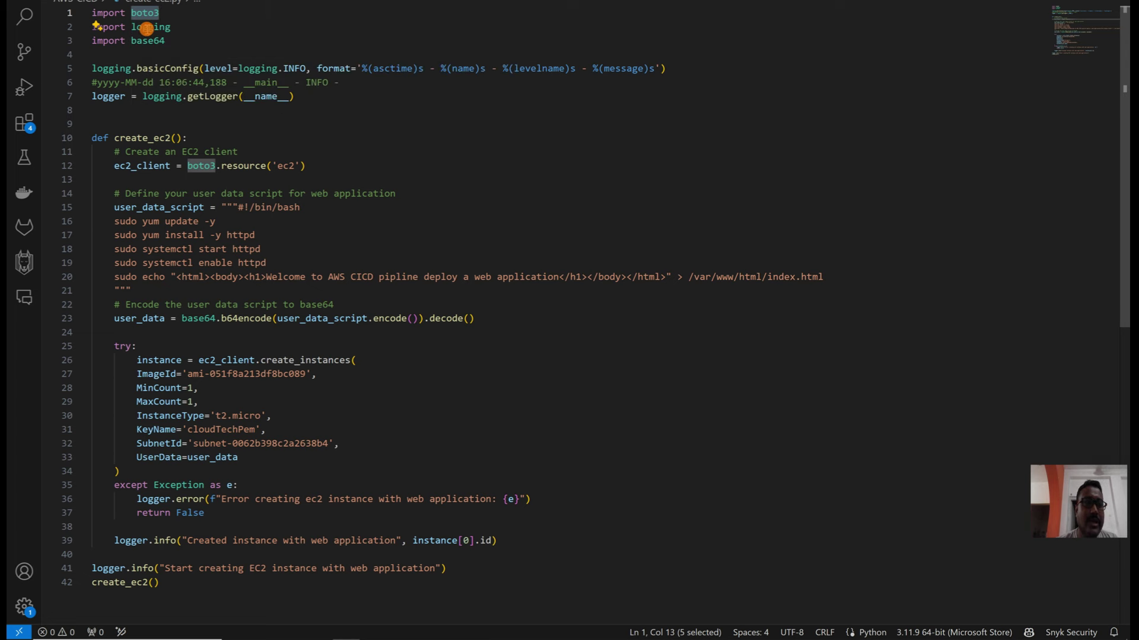
double_click(147, 29)
double_click(147, 41)
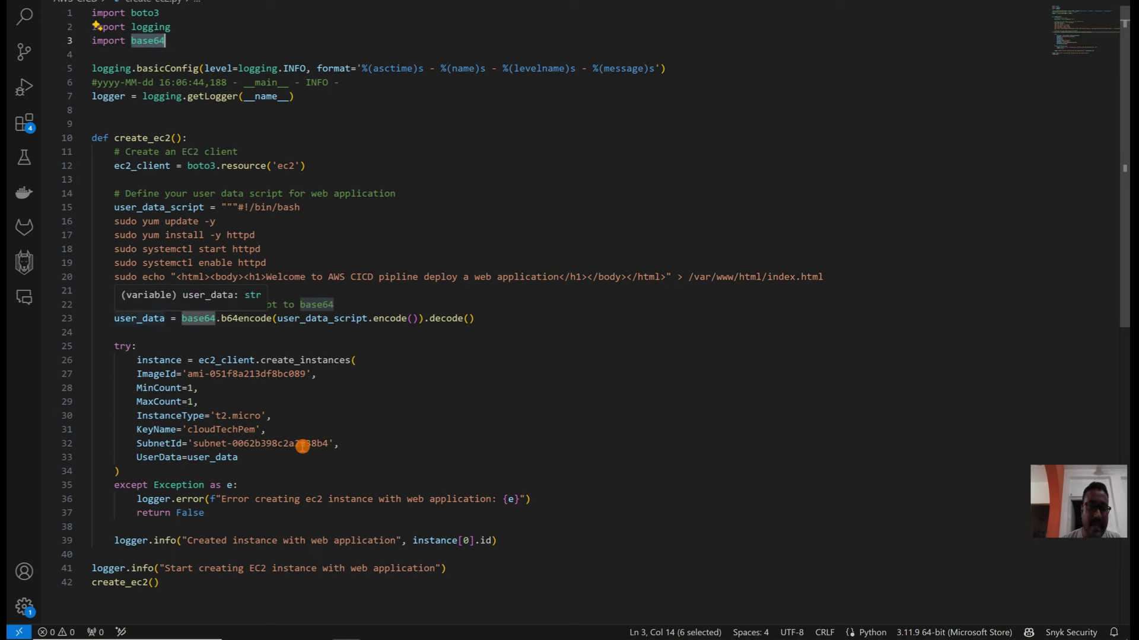
left_click(480, 318)
scroll(147, 337, "down", 1)
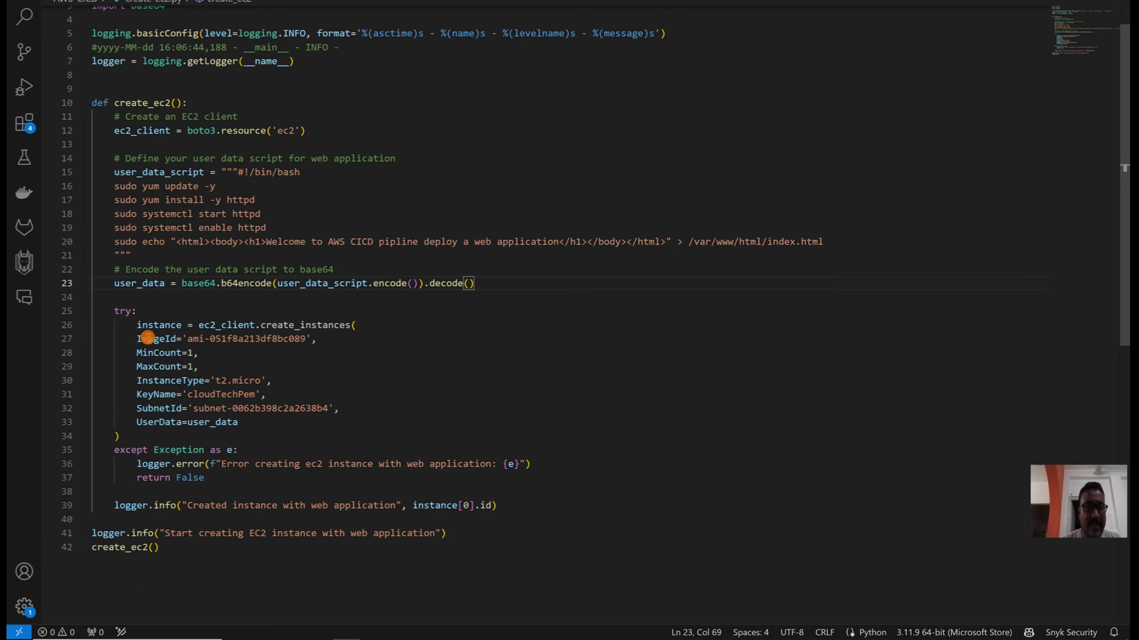
double_click(158, 325)
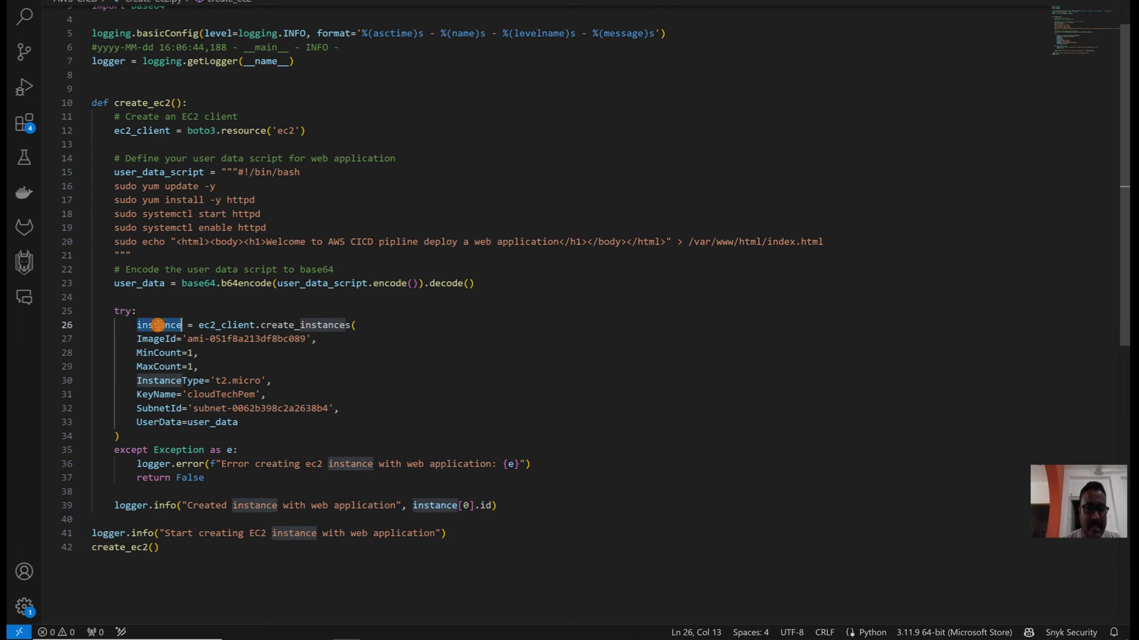
left_click(360, 326)
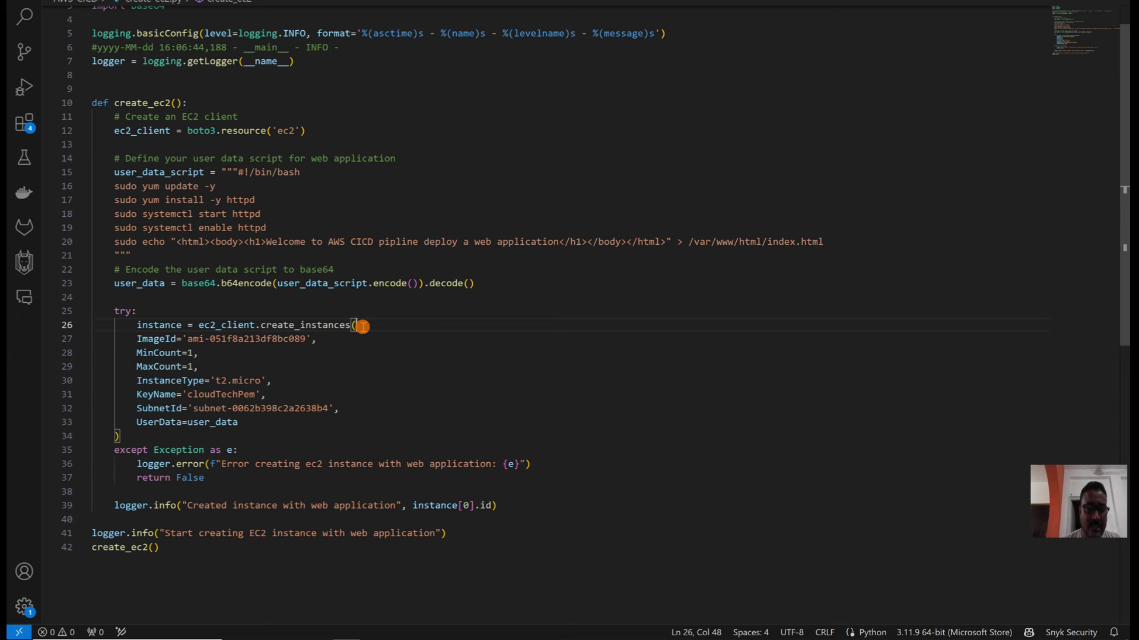
double_click(157, 338)
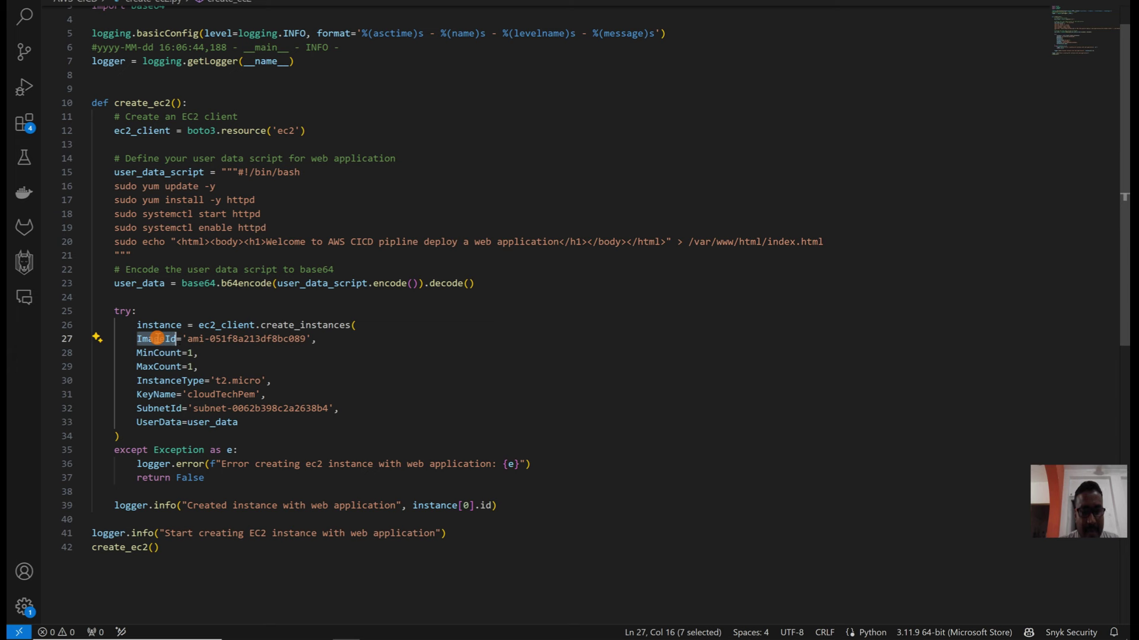
double_click(194, 339)
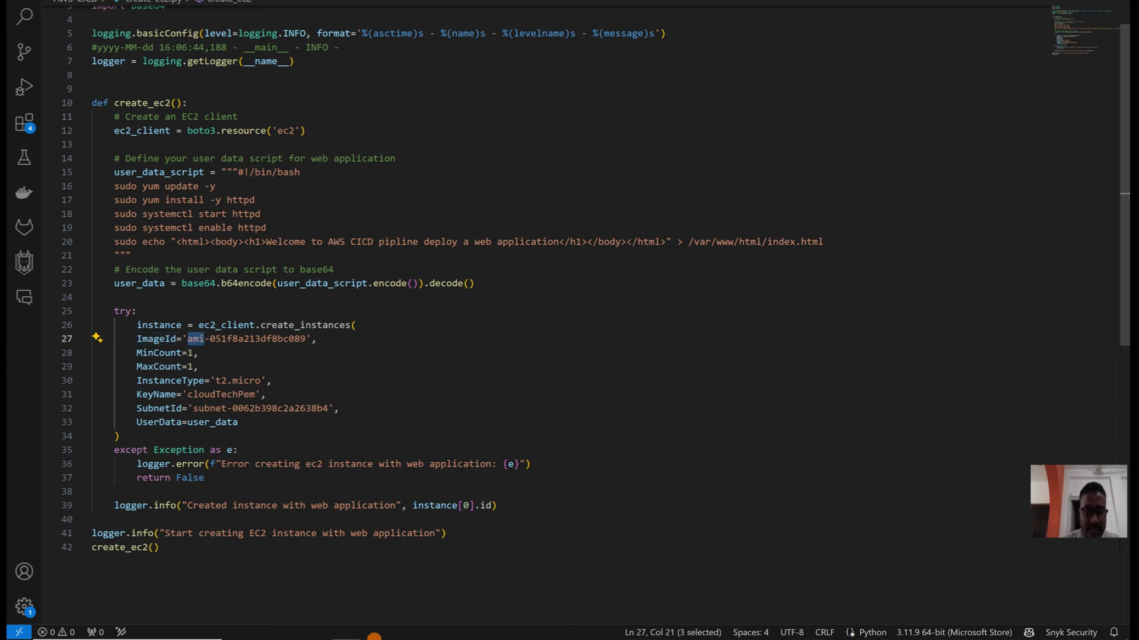
left_click(318, 632)
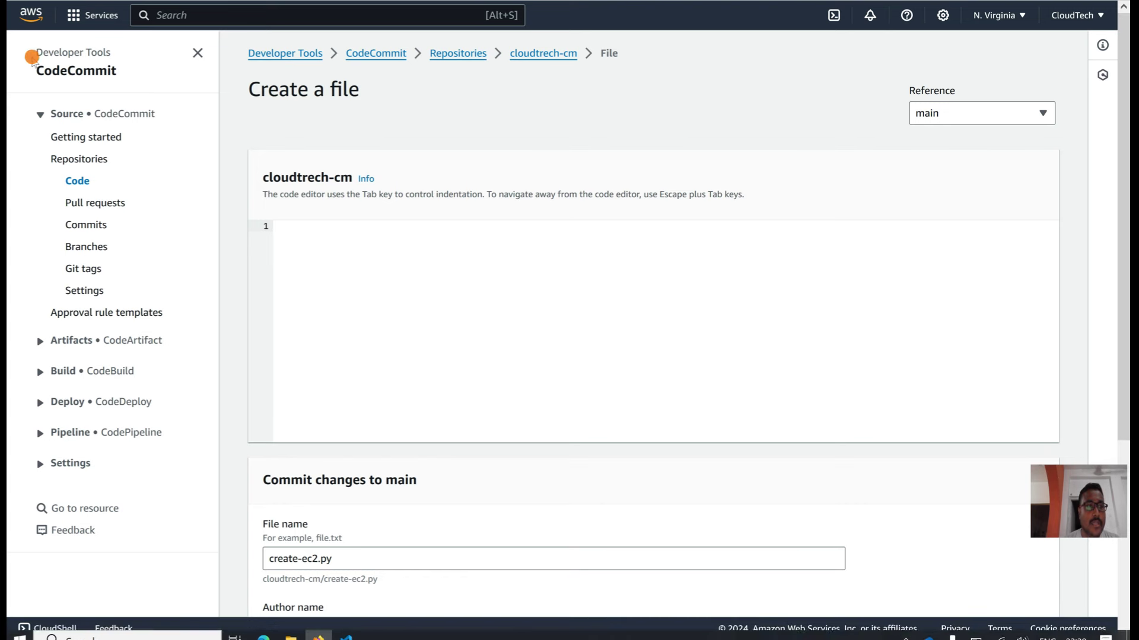
Step: In the EC2 AMI Catalog, filter to free tier and select AMI ID ami-051f8a213df8bc089
left_click(30, 14)
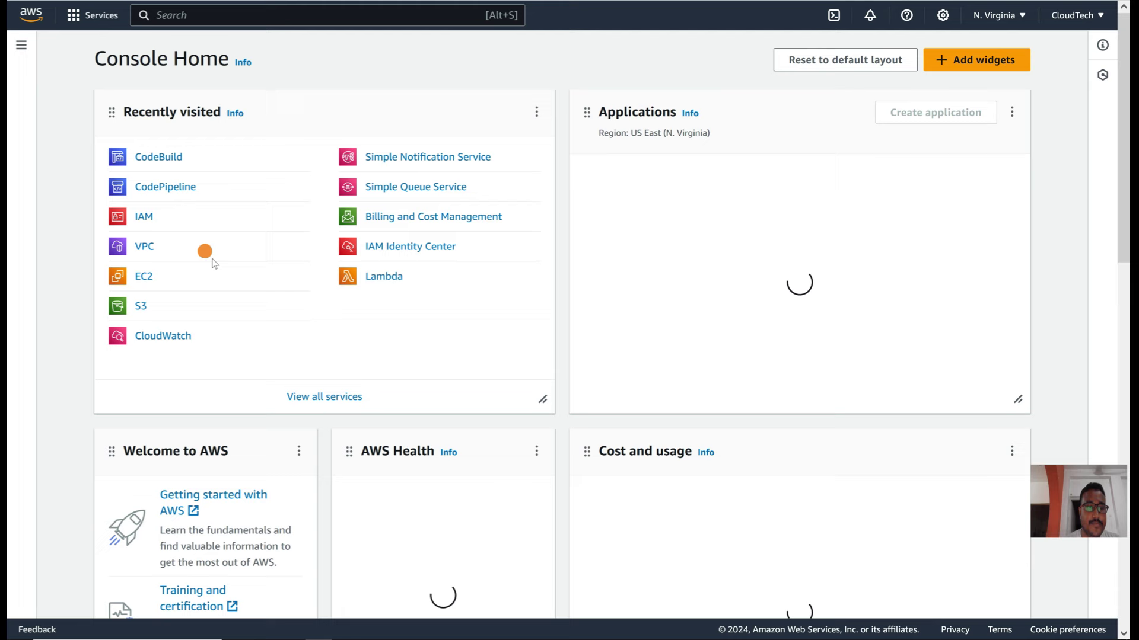
left_click(143, 276)
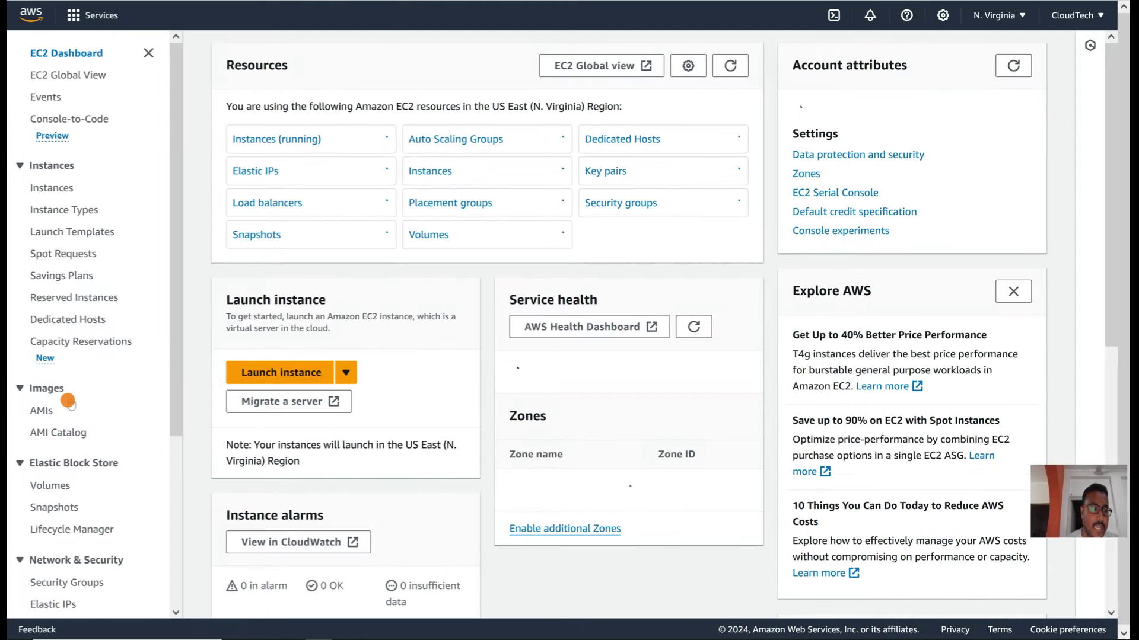
left_click(43, 413)
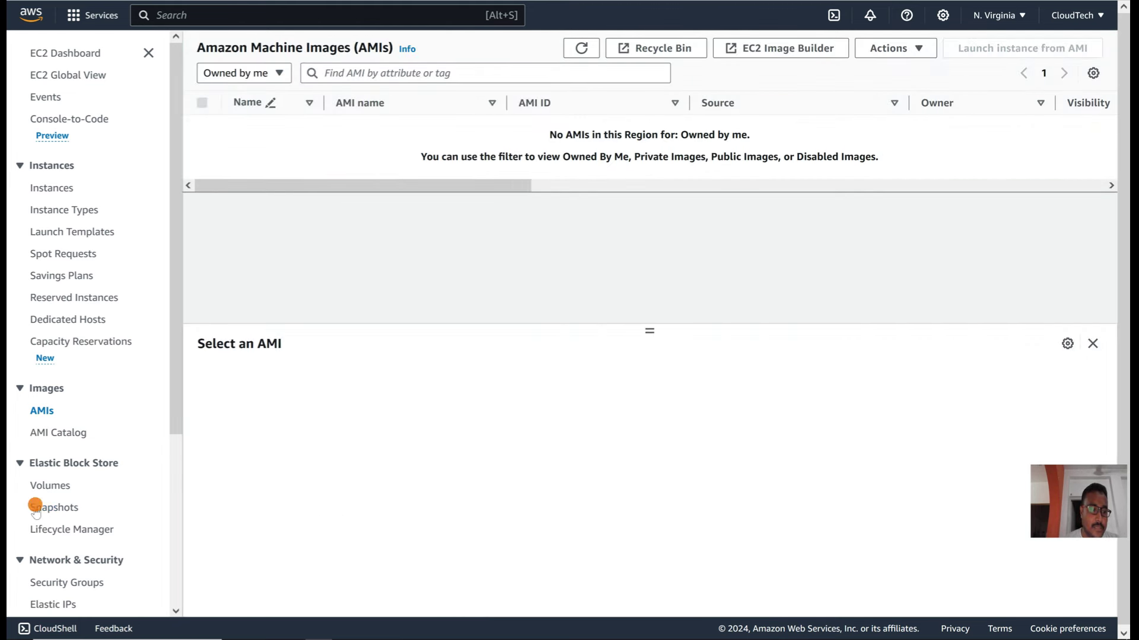
left_click(61, 438)
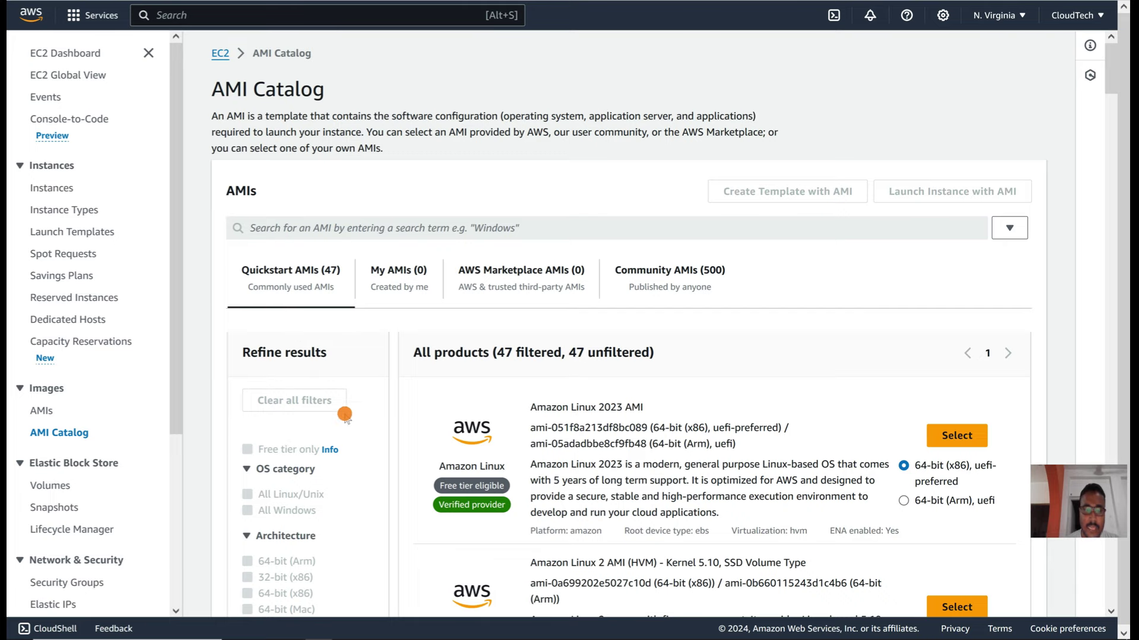
scroll(737, 356, "down", 2)
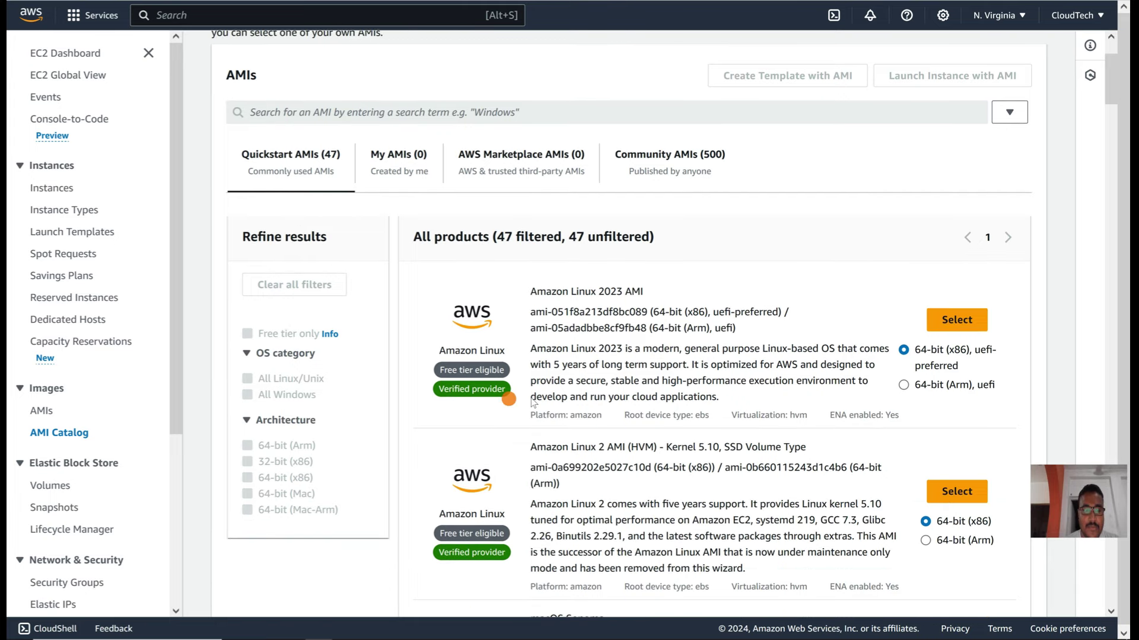
left_click(245, 333)
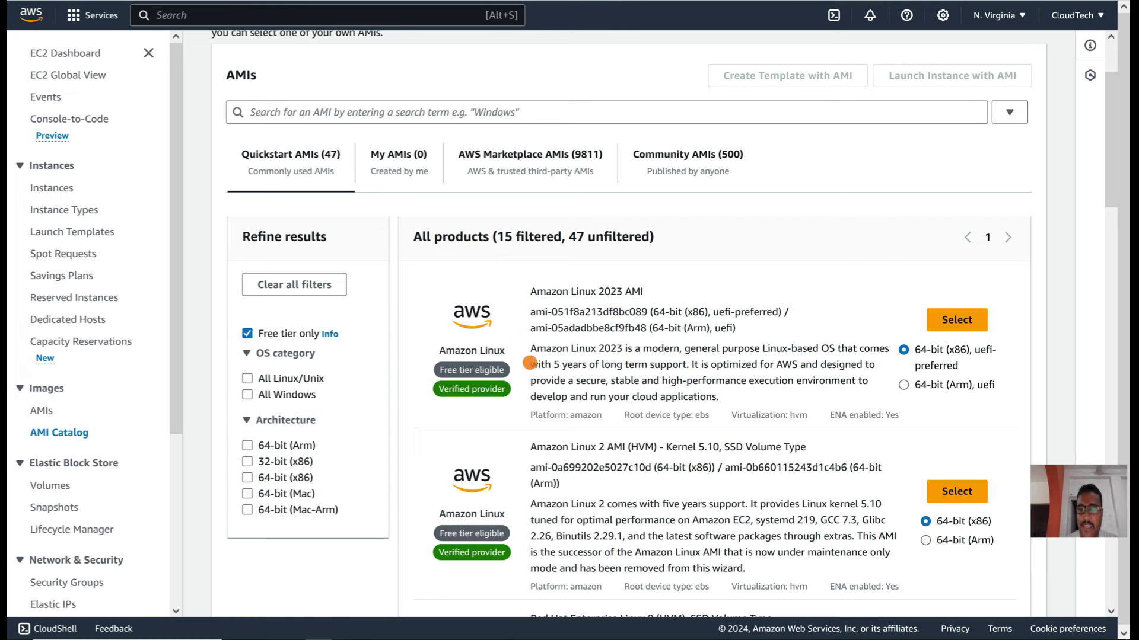
left_click_drag(531, 310, 648, 317)
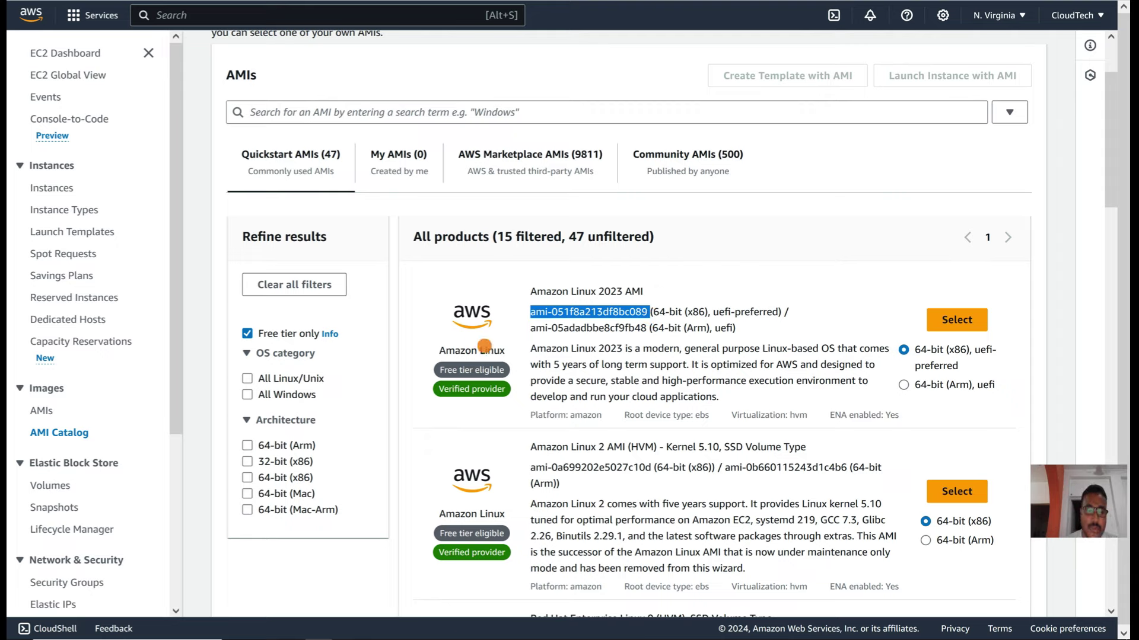
Step: Open the EC2 Security Groups list showing CloudTech-Demo and default
scroll(326, 177, "up", 2)
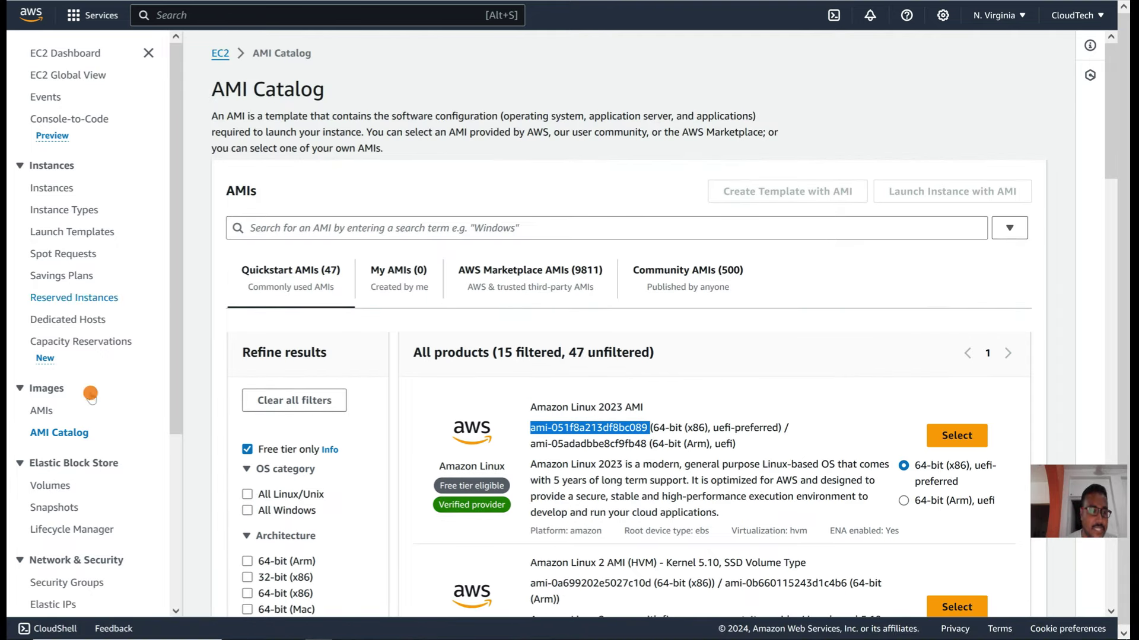
scroll(78, 519, "down", 2)
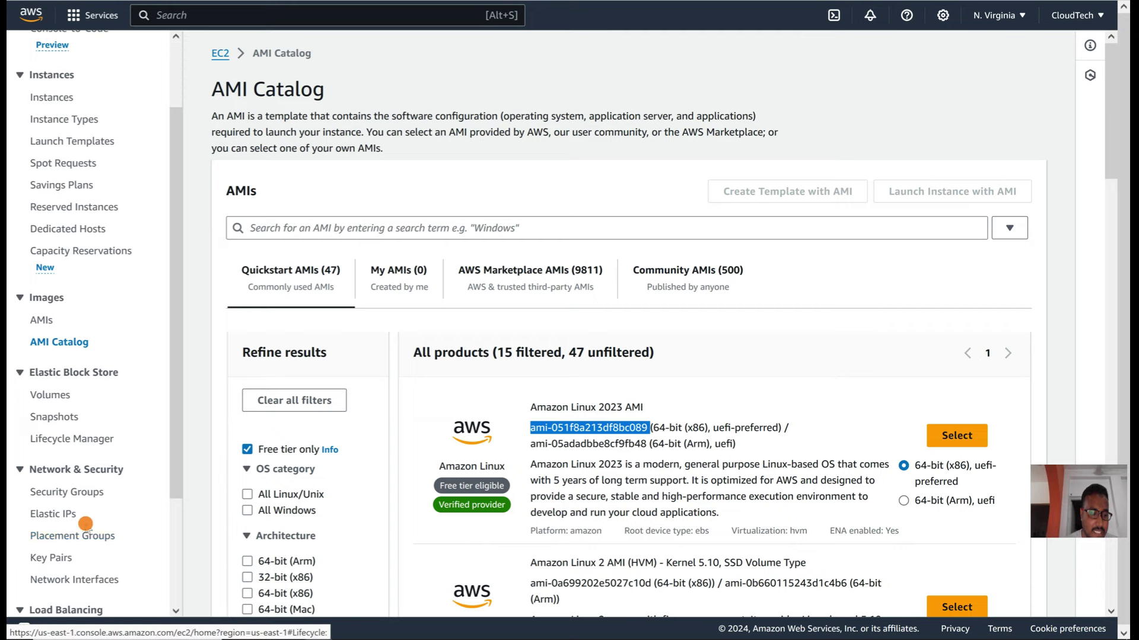
left_click(86, 497)
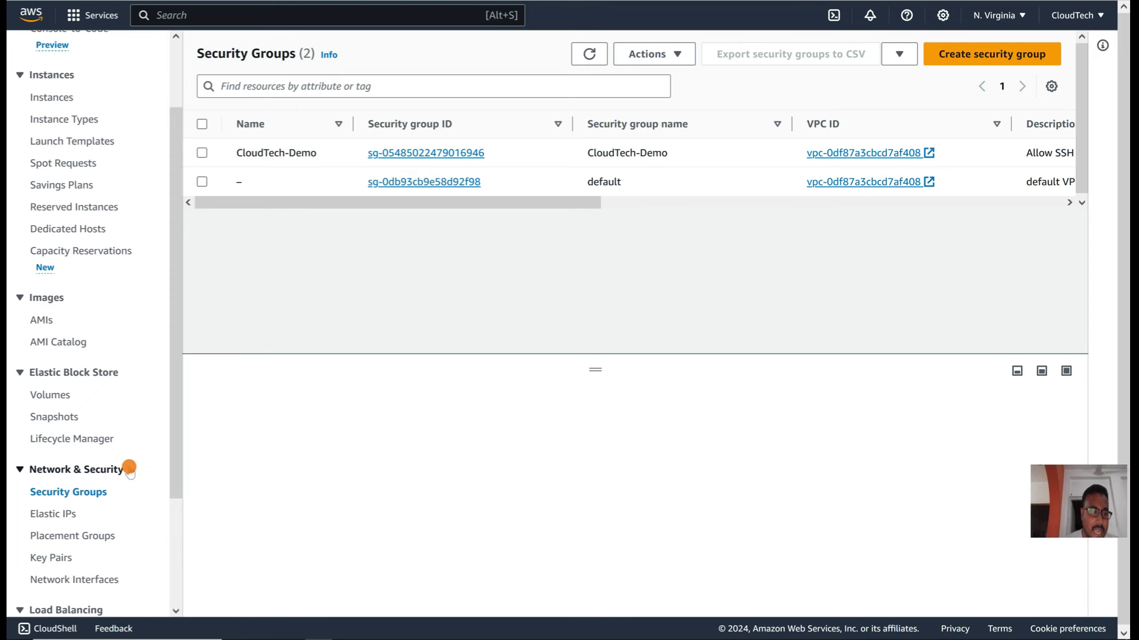
Step: Check the cloudTechPem key pair in EC2, then go back to Console Home
left_click(53, 557)
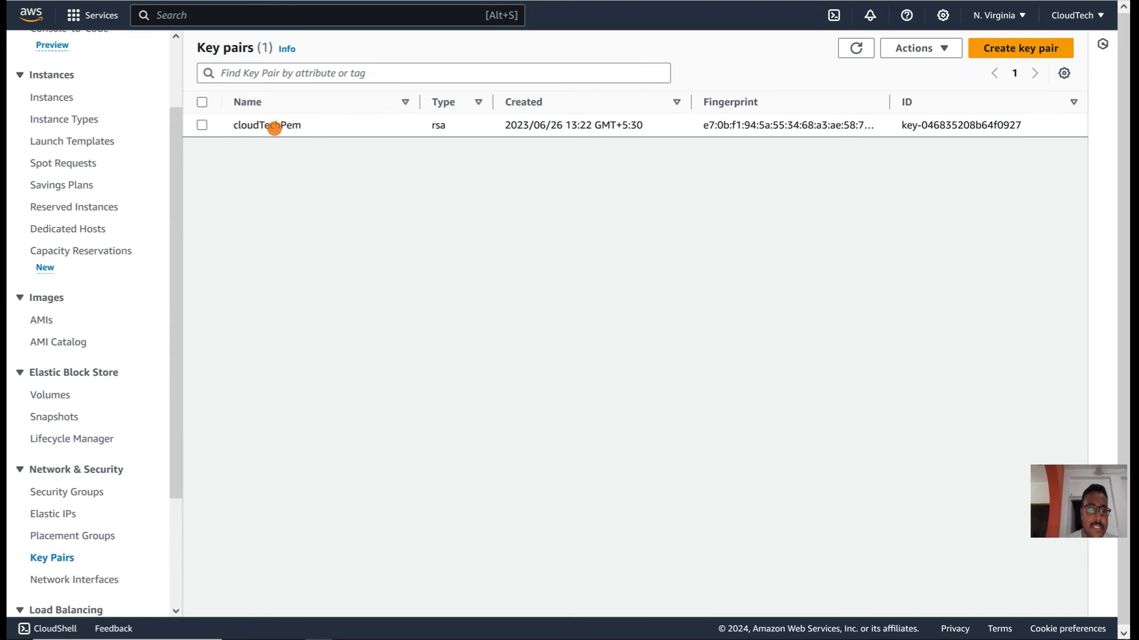
scroll(89, 166, "up", 3)
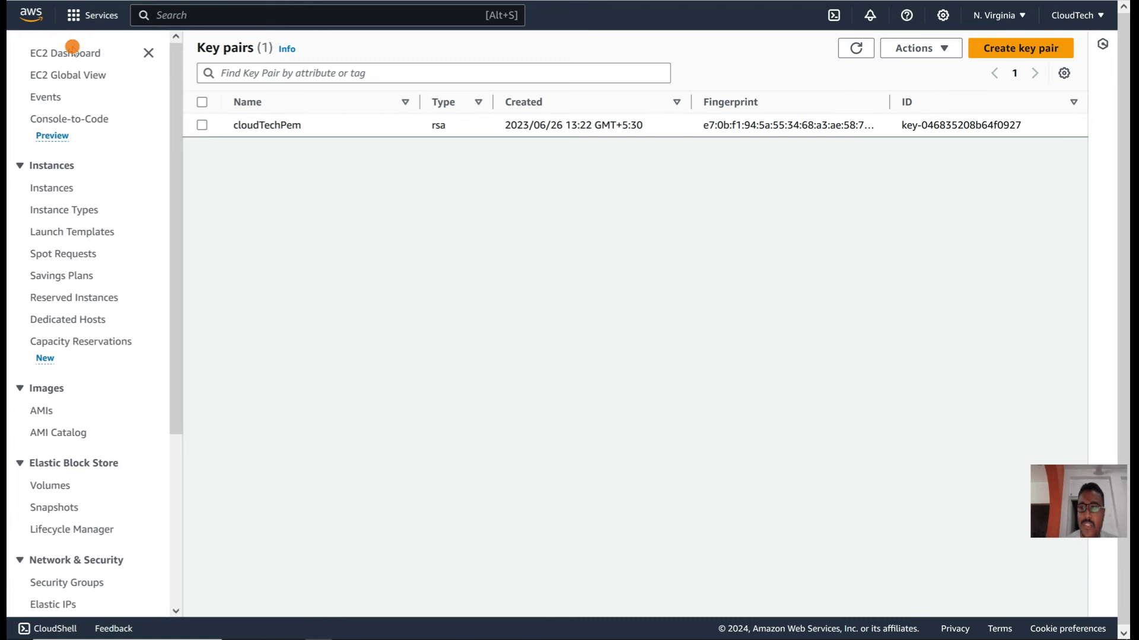
left_click(32, 9)
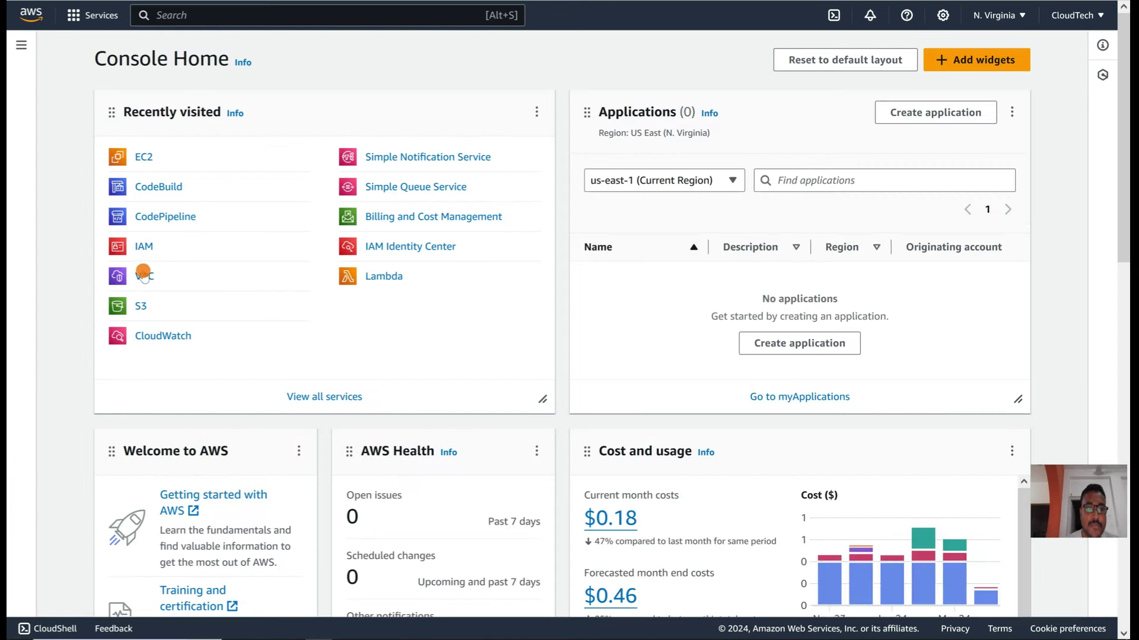
Step: Copy subnet ID subnet-0062b398c2a2638b4 from the first subnet under VPC Subnets
left_click(144, 273)
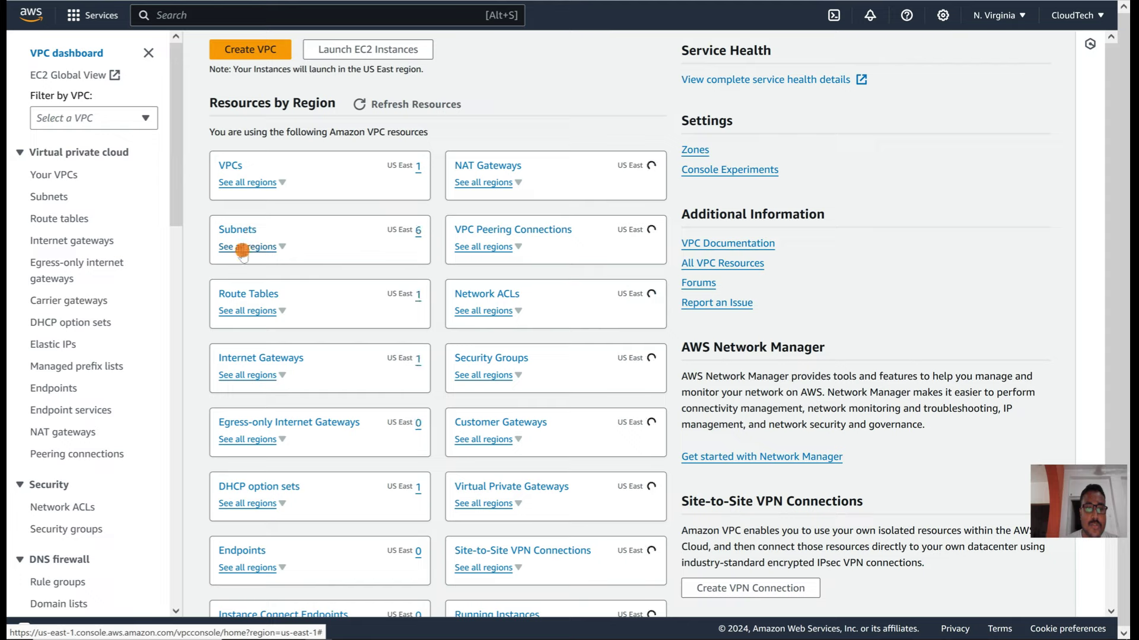
left_click(232, 229)
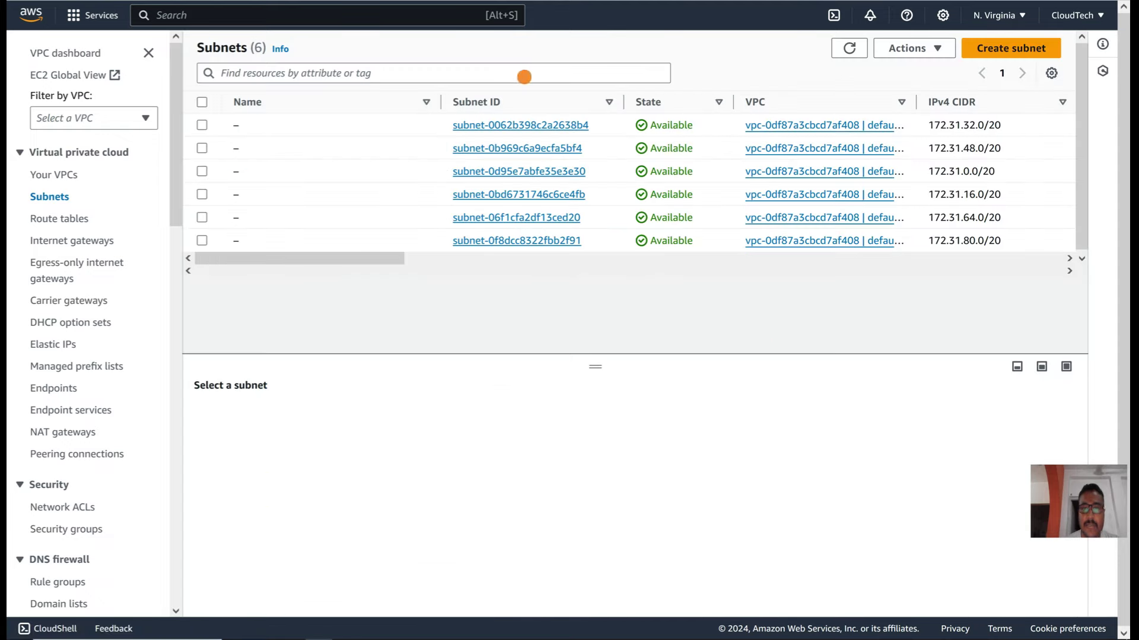
left_click(452, 125)
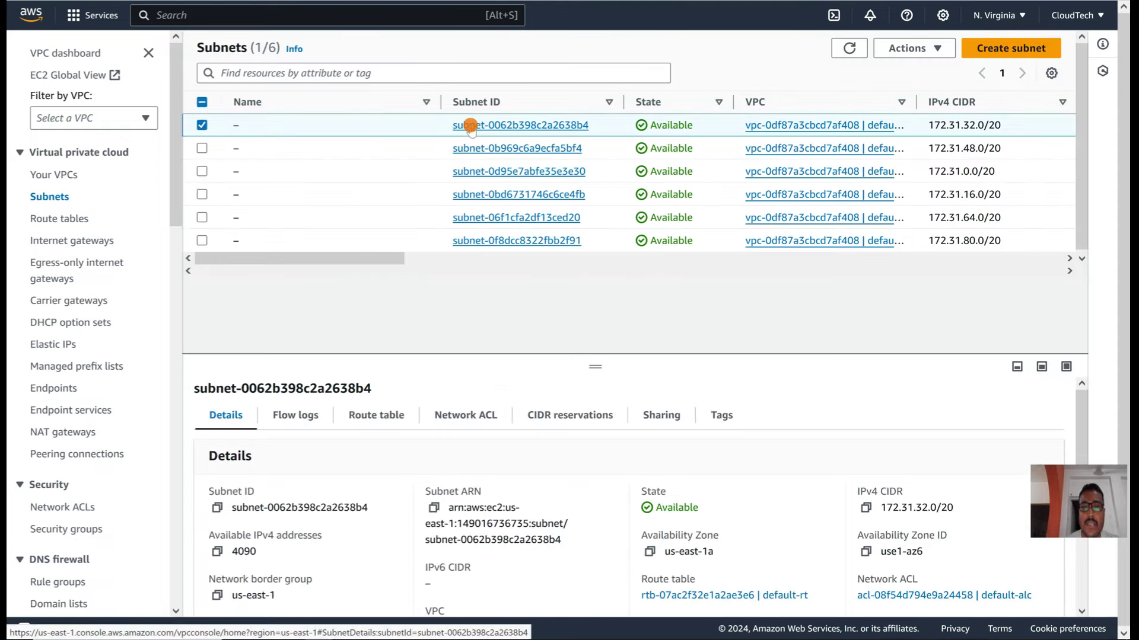
left_click(223, 171)
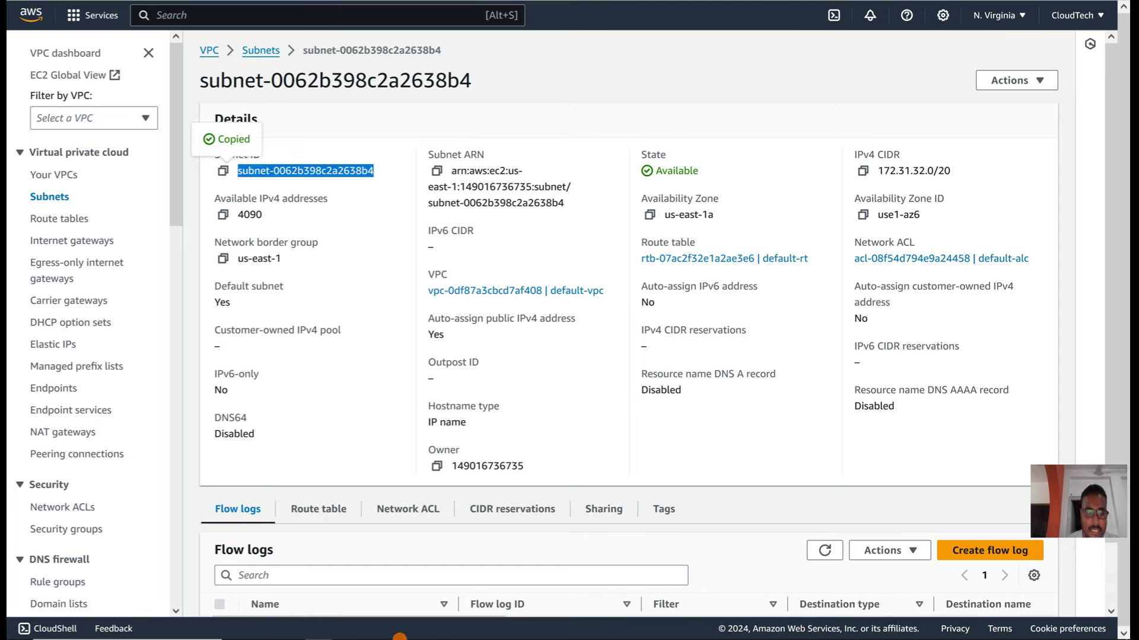
left_click(346, 630)
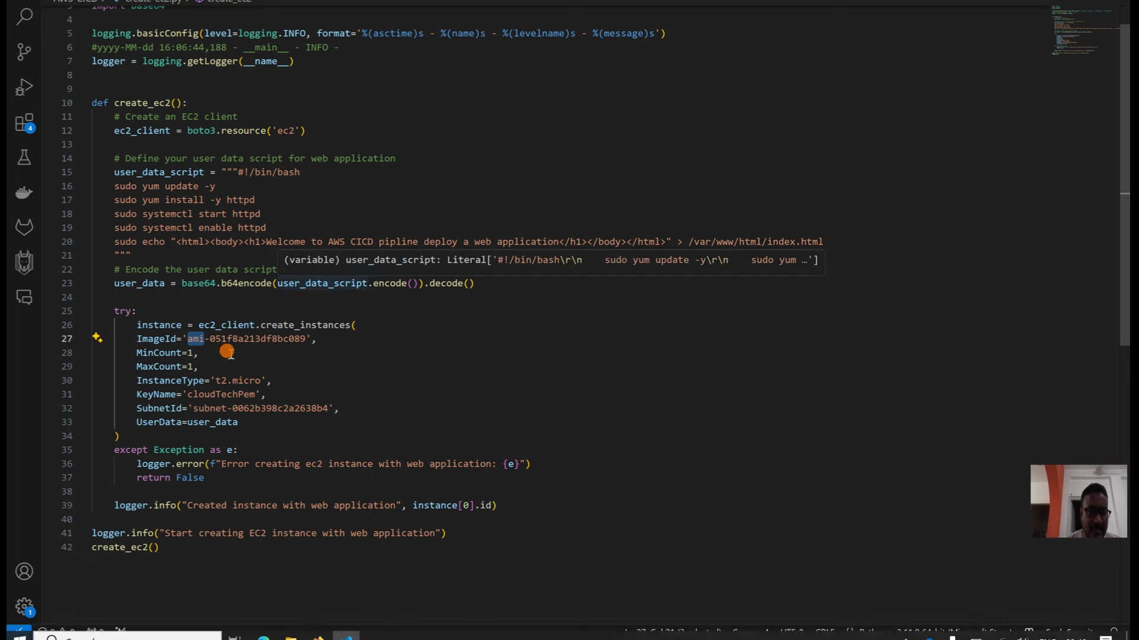
Step: Review the script's instance parameters and the user_data block that writes index.html
left_click(215, 381)
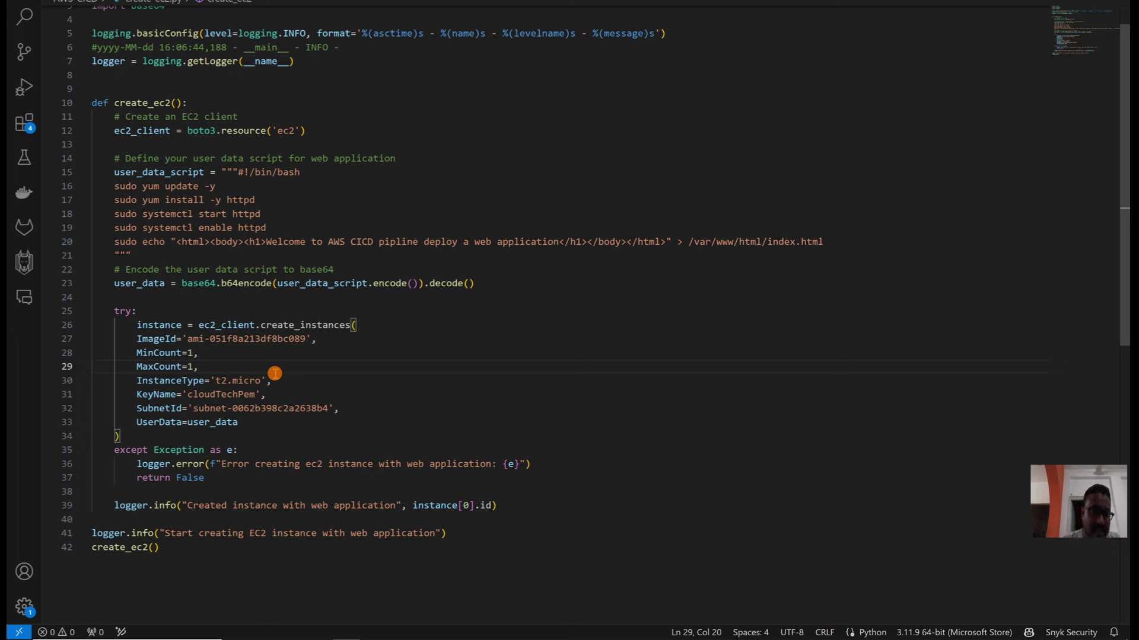
double_click(212, 425)
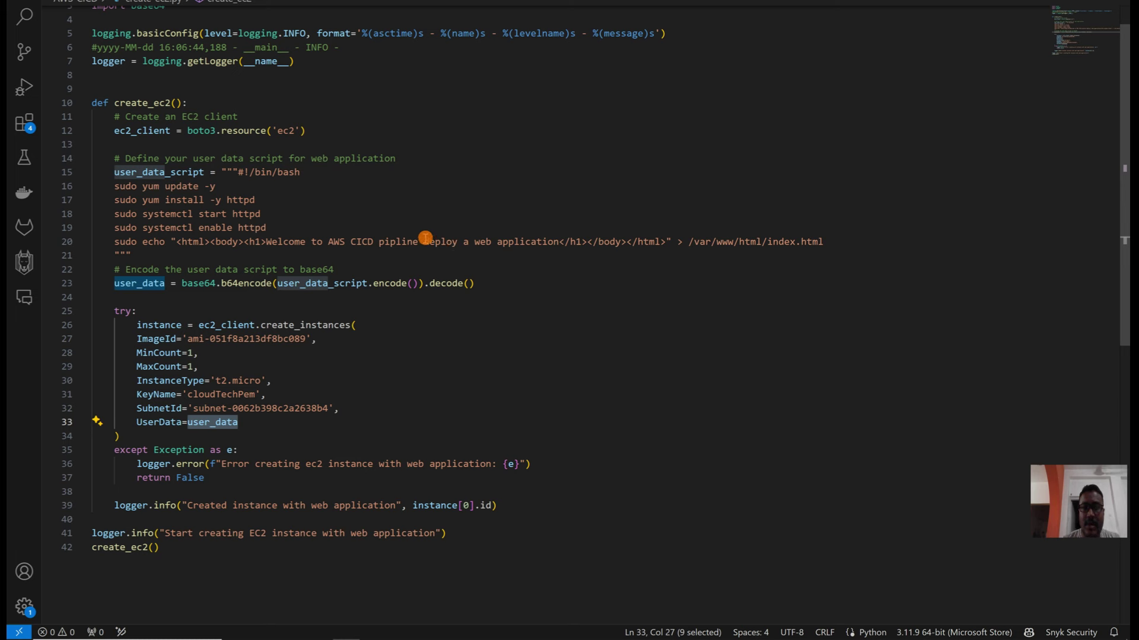
left_click(564, 241)
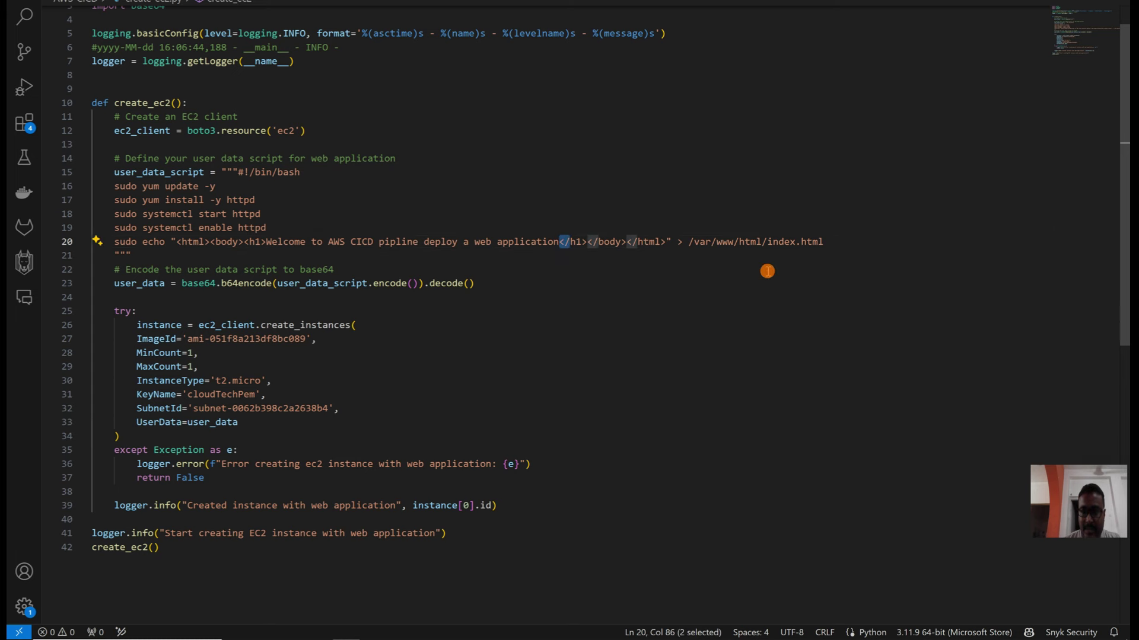
left_click(833, 242)
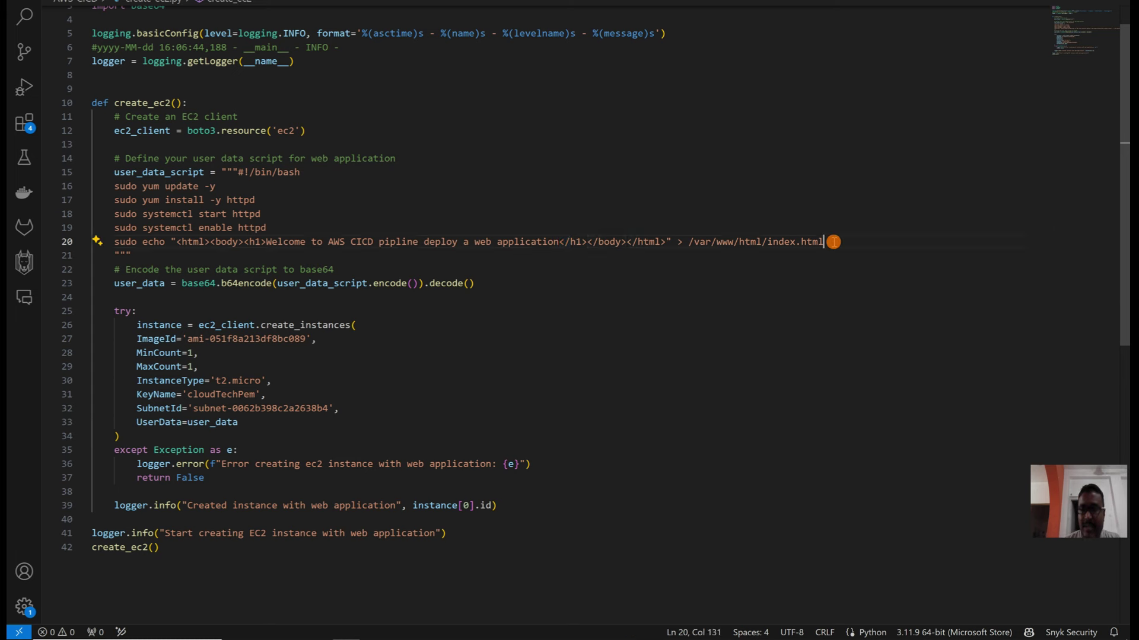
double_click(781, 241)
Step: Check the ImageId line, select the whole create_ec2 script, and return to the browser
left_click(391, 333)
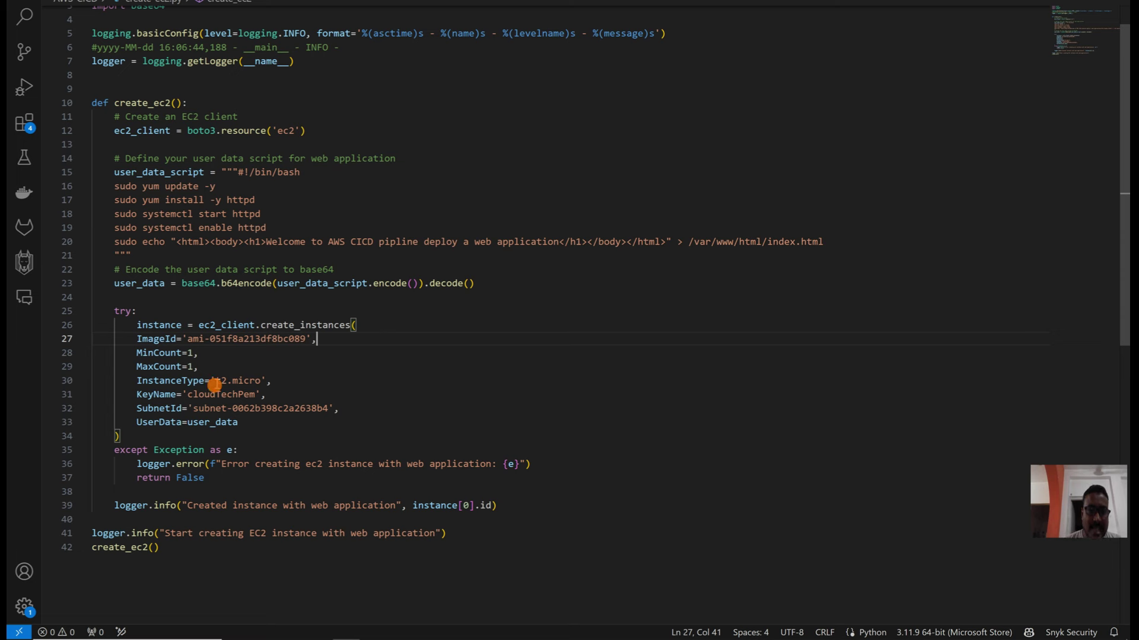
left_click(248, 494)
key("ctrl+a")
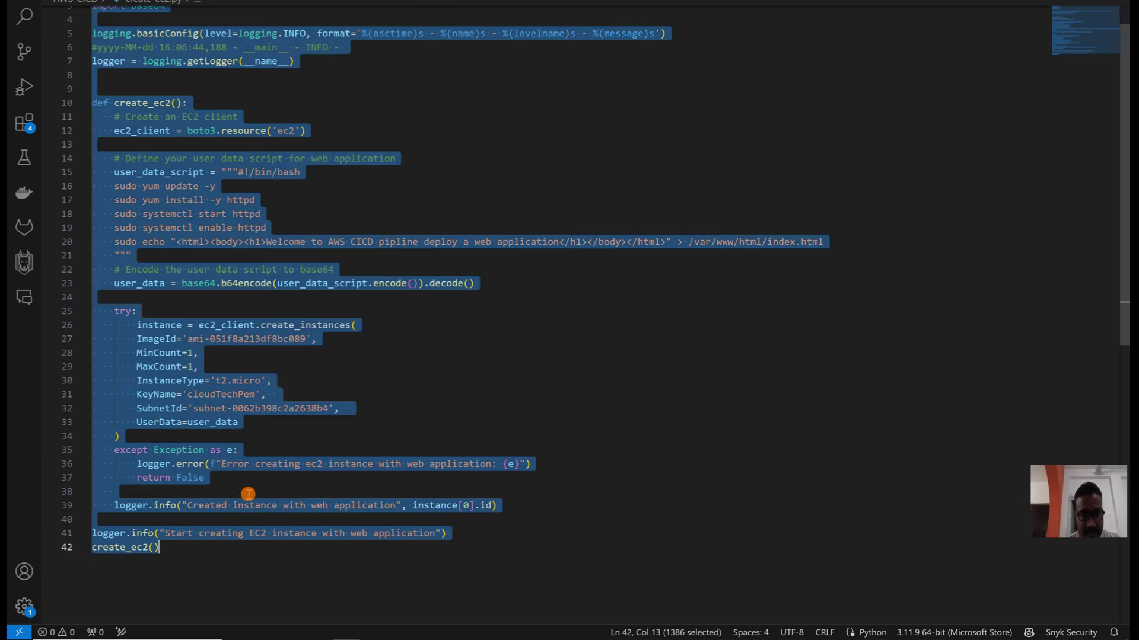
left_click(318, 631)
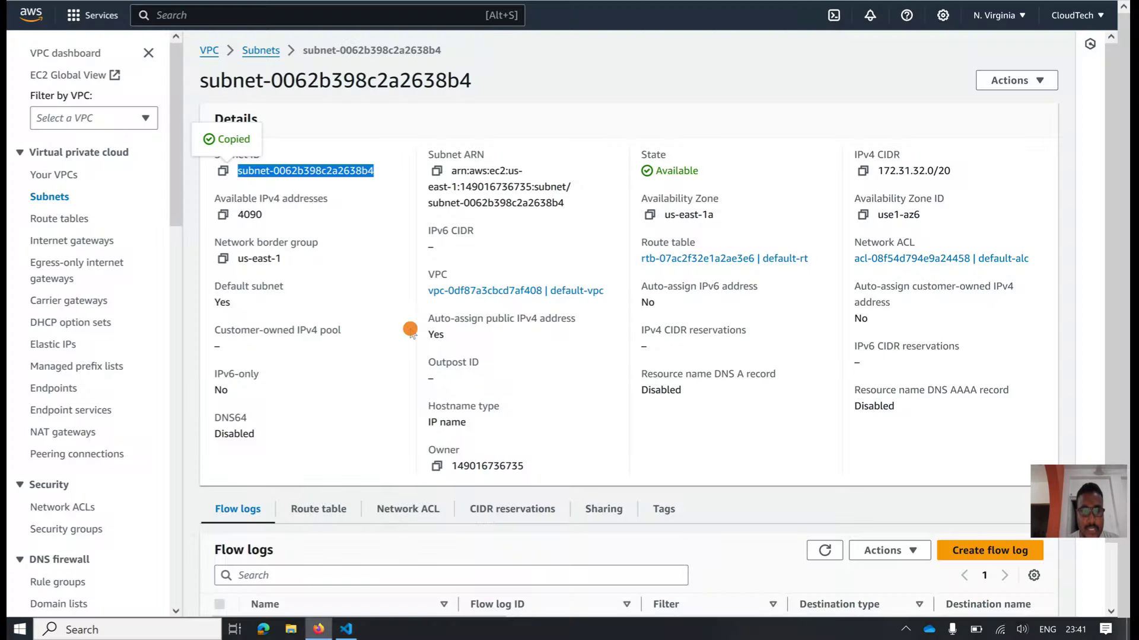
Step: Paste the EC2 script into the new create-ec2.py file and fill in the commit author name and e-mail
key("ctrl+Tab")
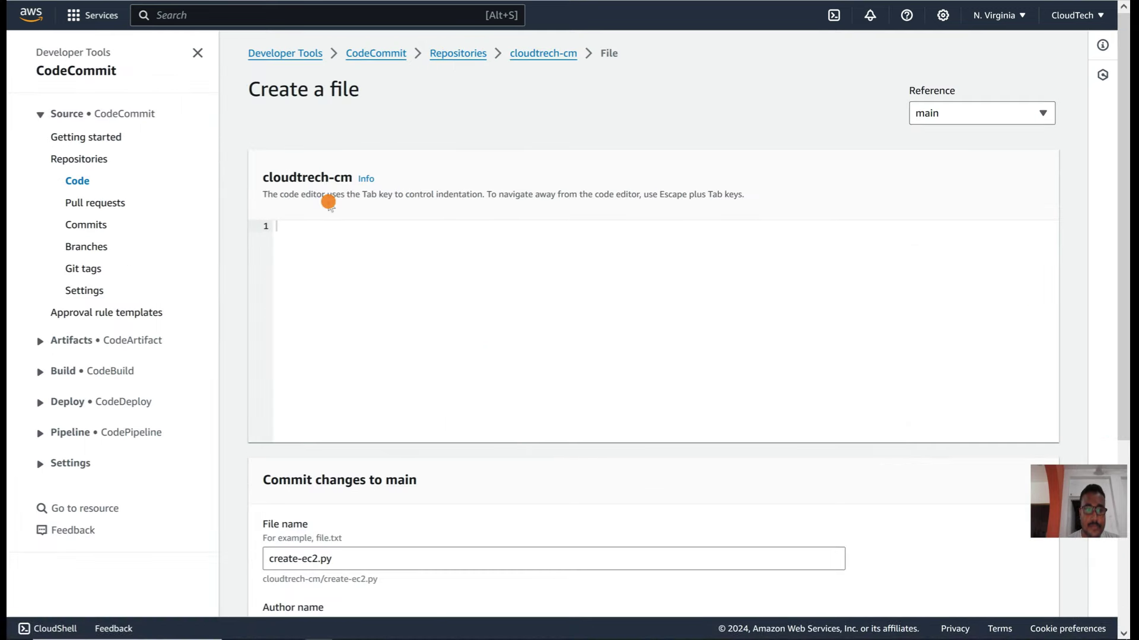
key("ctrl+v")
scroll(302, 261, "down", 9)
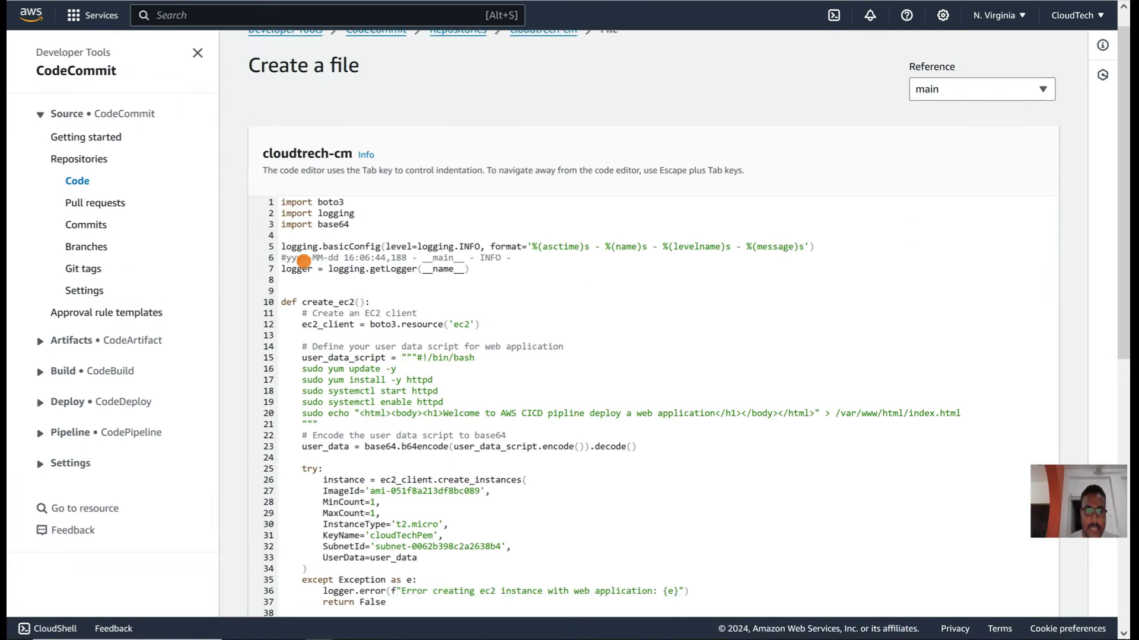
left_click(298, 363)
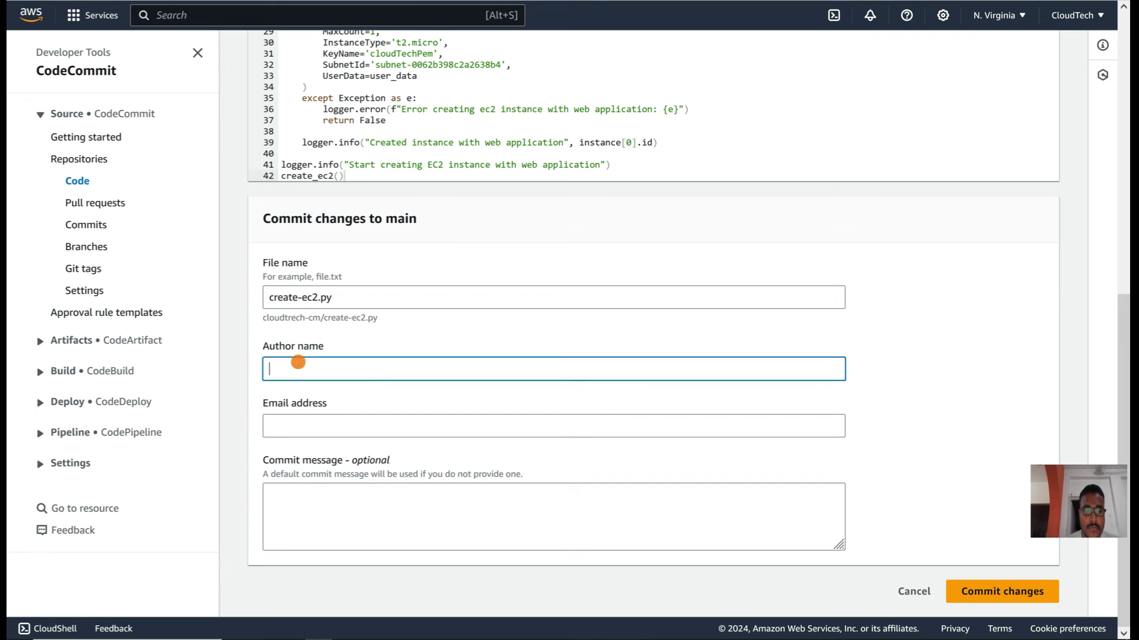
type("sambhu")
key("Tab")
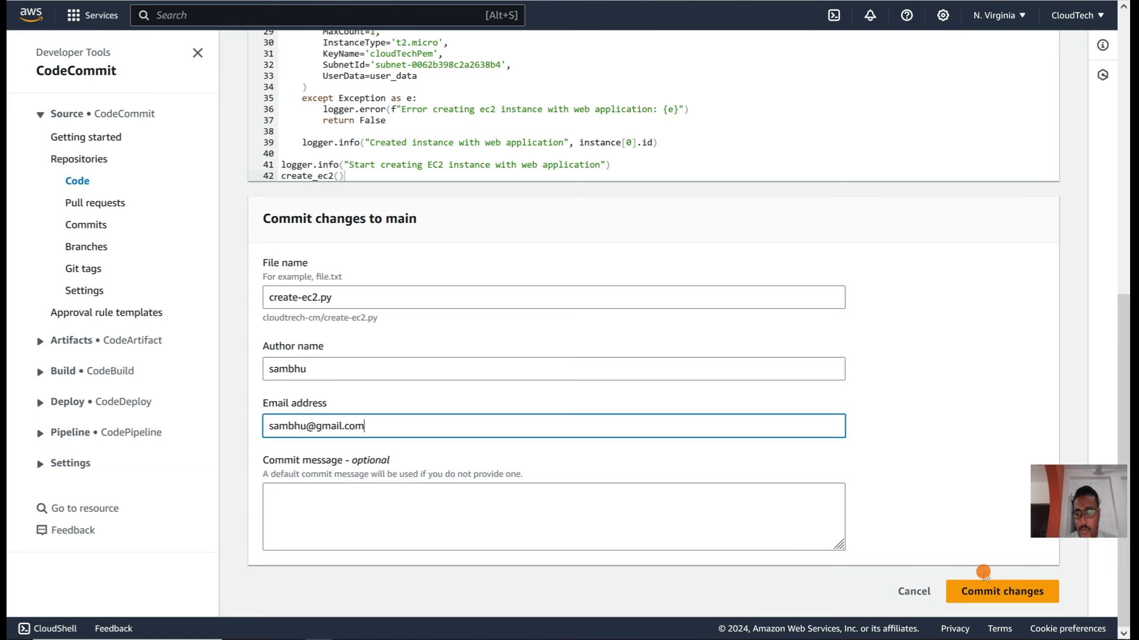
Step: Commit create-ec2.py to main and go to the CodeBuild Build projects list
left_click(982, 589)
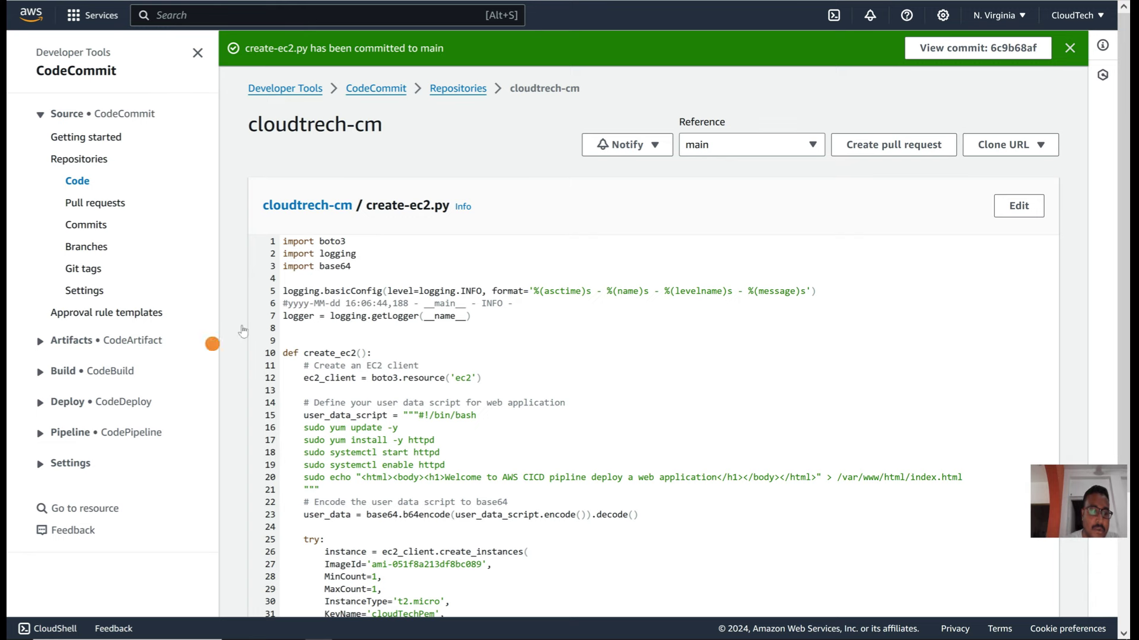
left_click(71, 372)
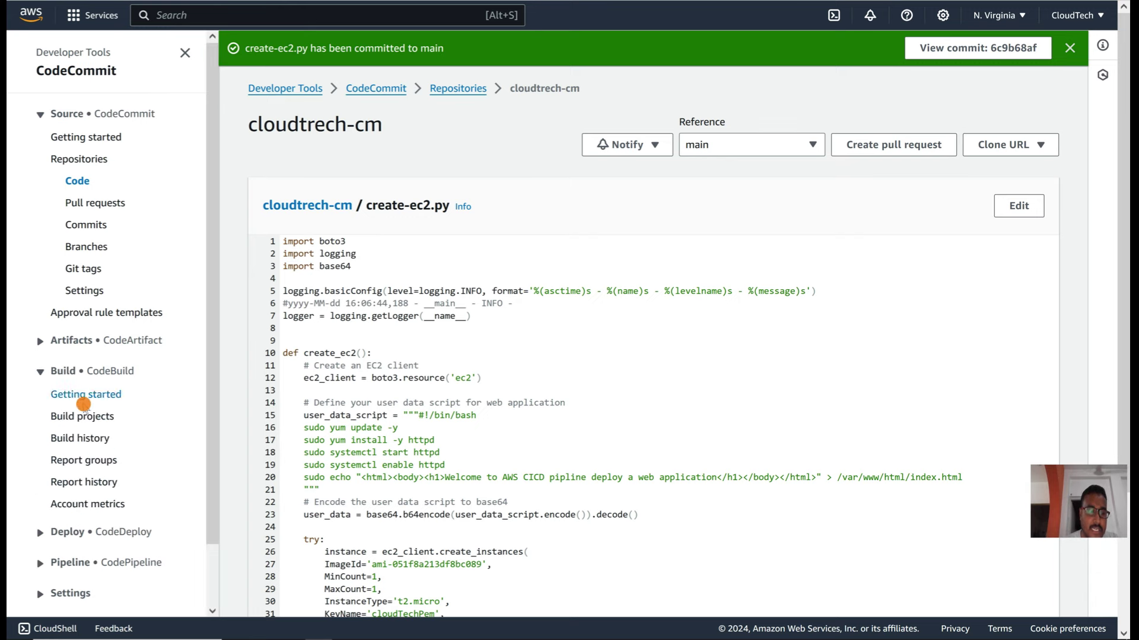
left_click(74, 418)
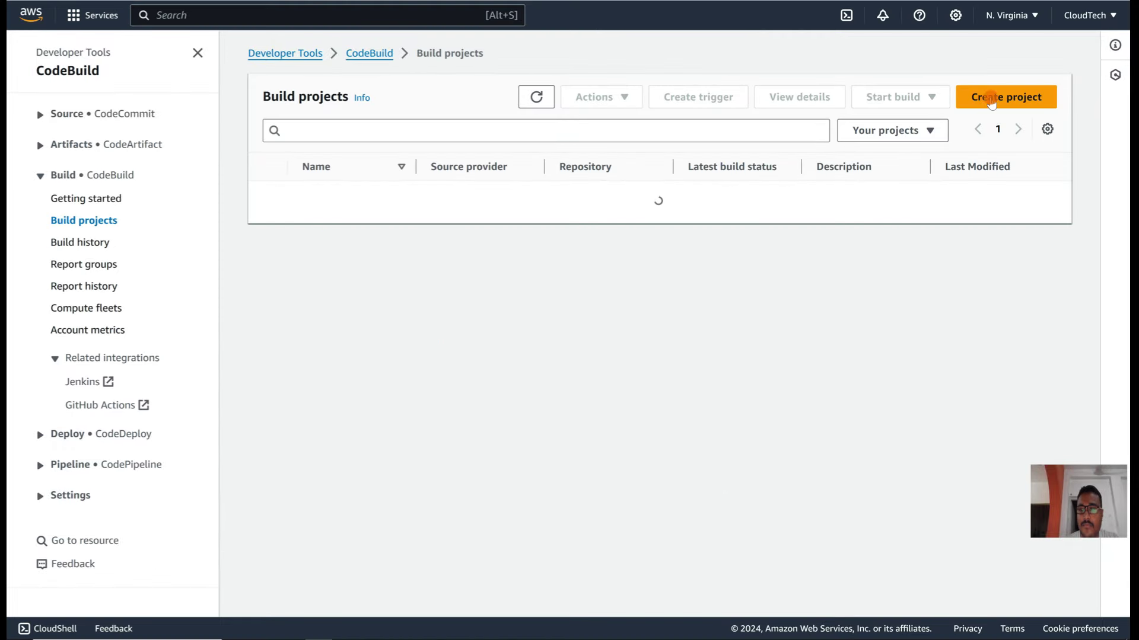
Step: Start a new build project cloudtech-bp sourced from CodeCommit repository cloudtrech-cm, branch main
left_click(1017, 101)
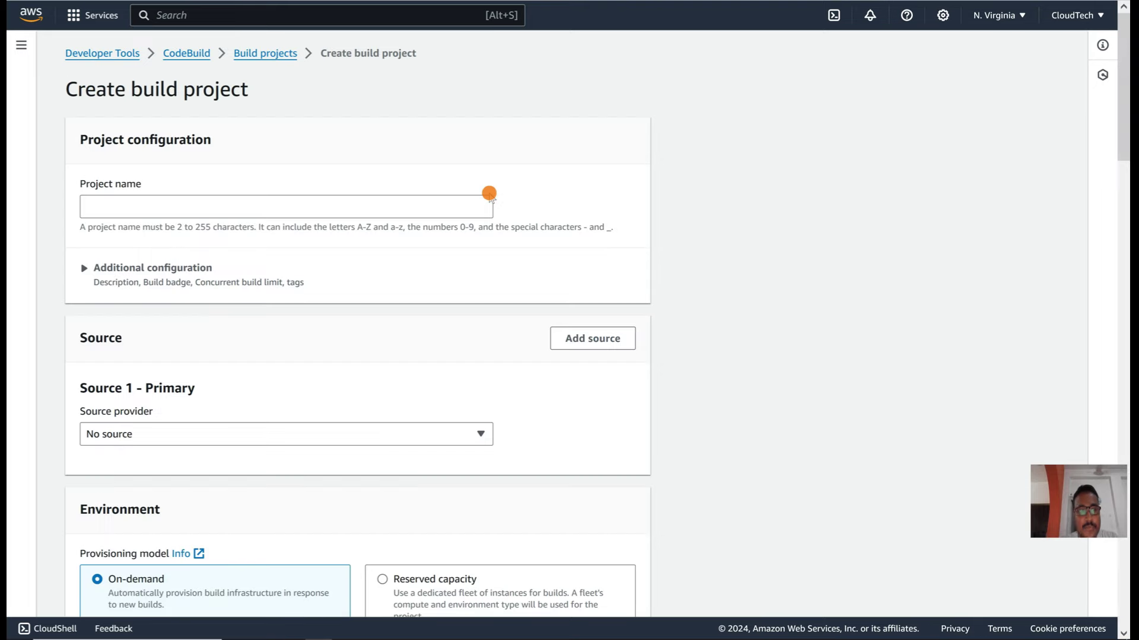
left_click(251, 212)
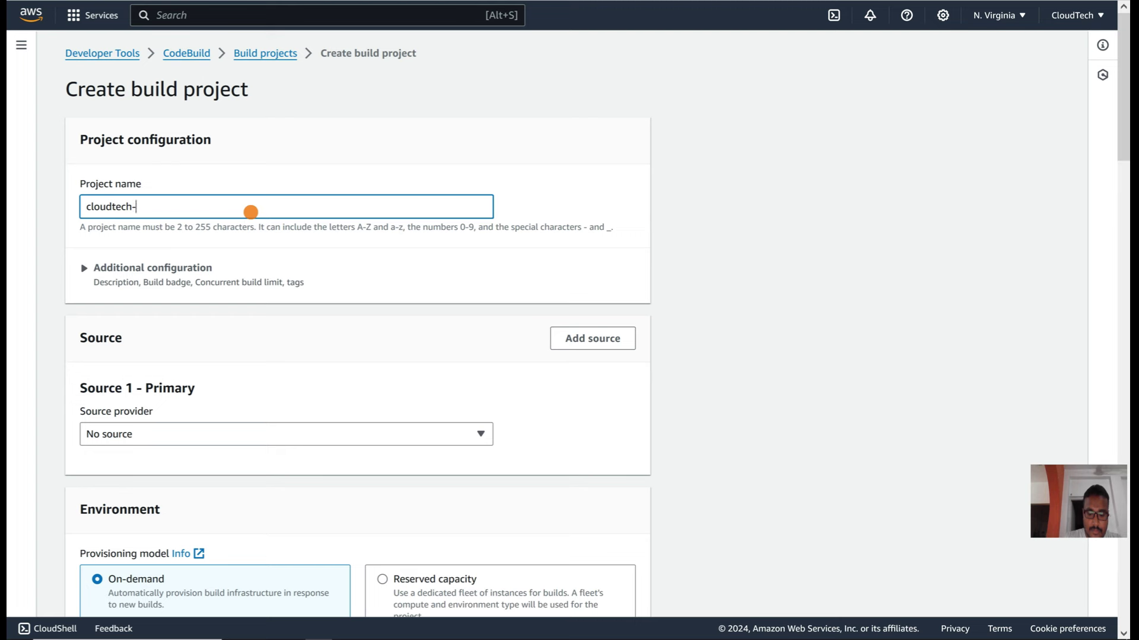
scroll(251, 212, "down", 1)
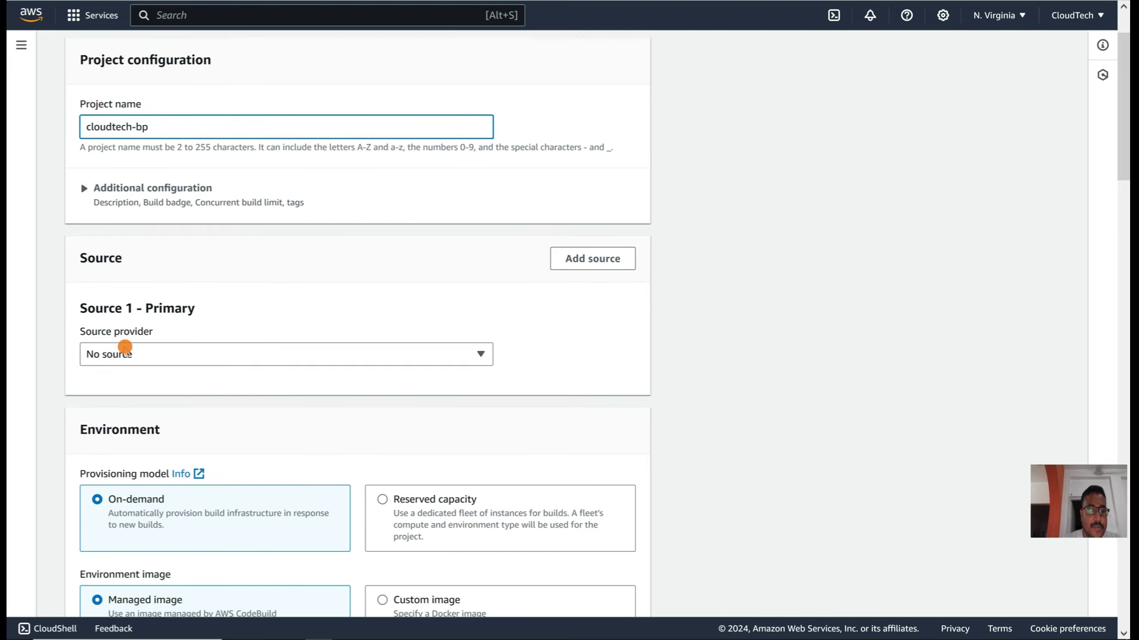
left_click(132, 351)
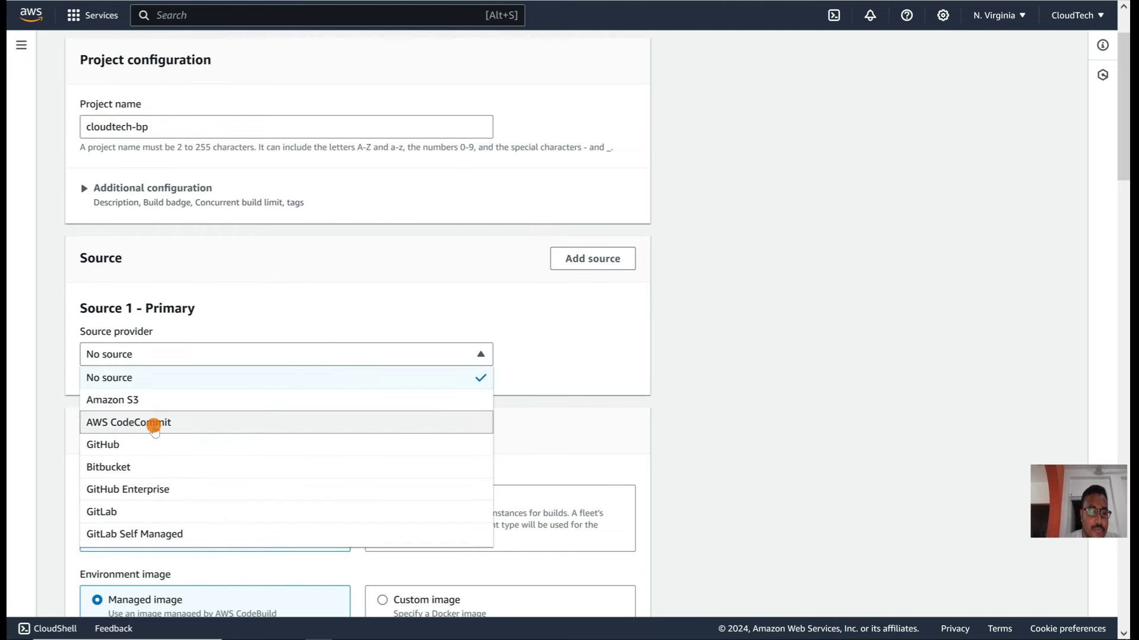
left_click(153, 423)
left_click(151, 407)
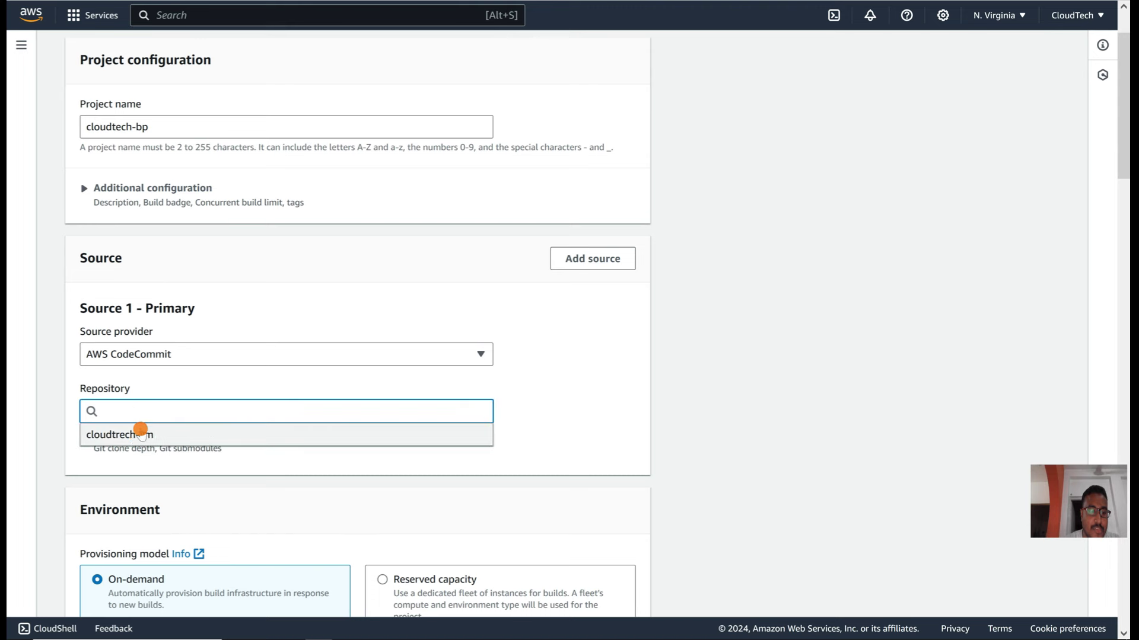
left_click(135, 435)
scroll(133, 436, "down", 2)
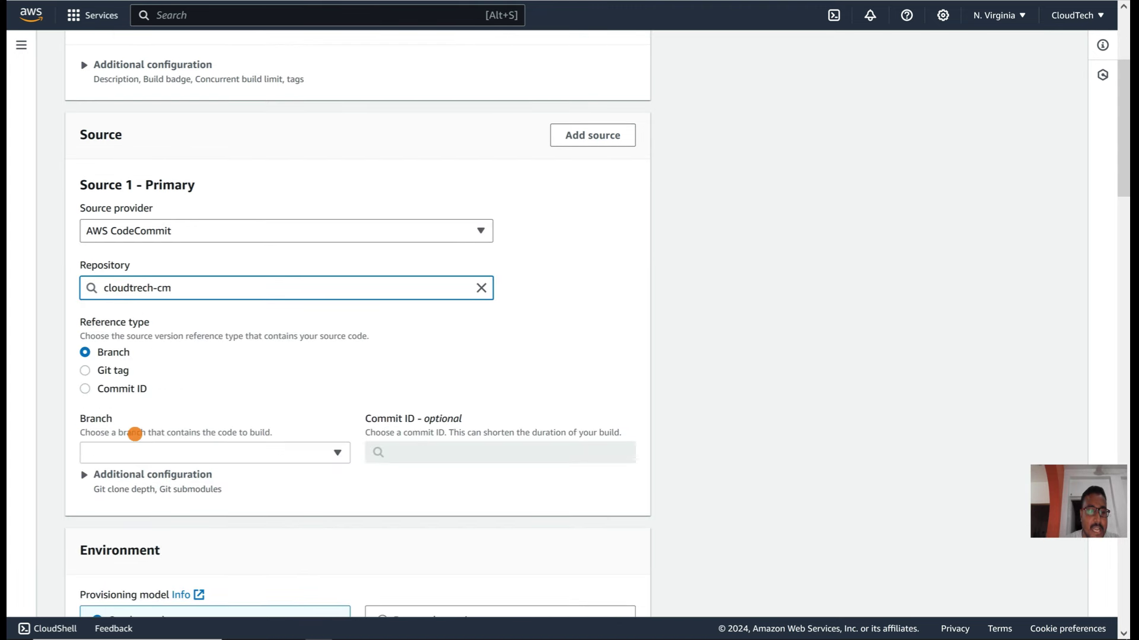
left_click(127, 453)
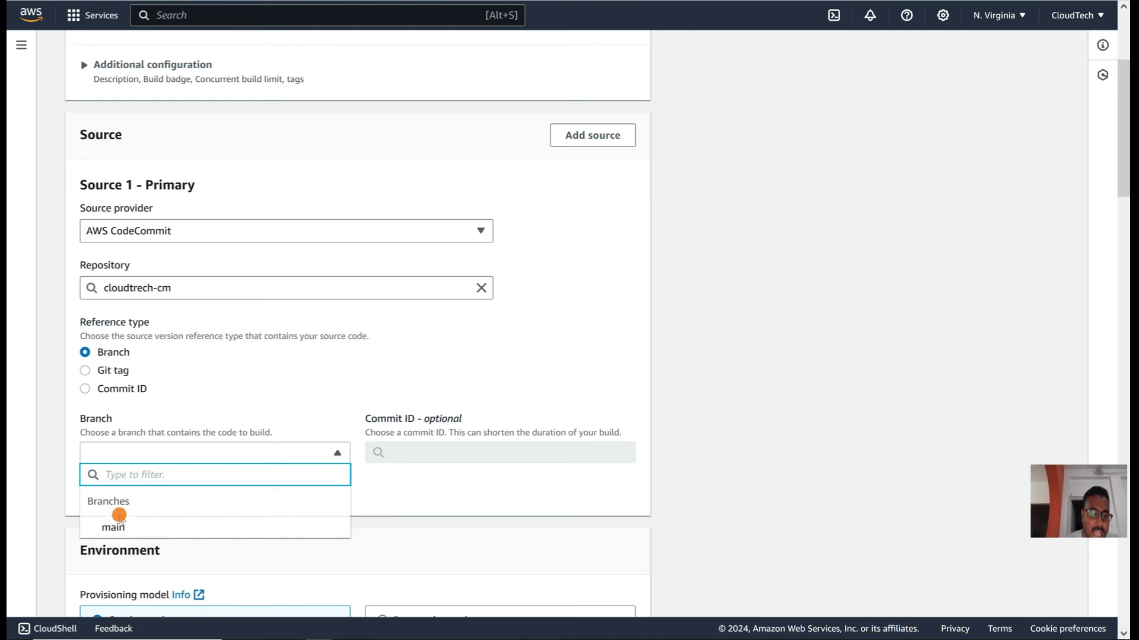
left_click(114, 527)
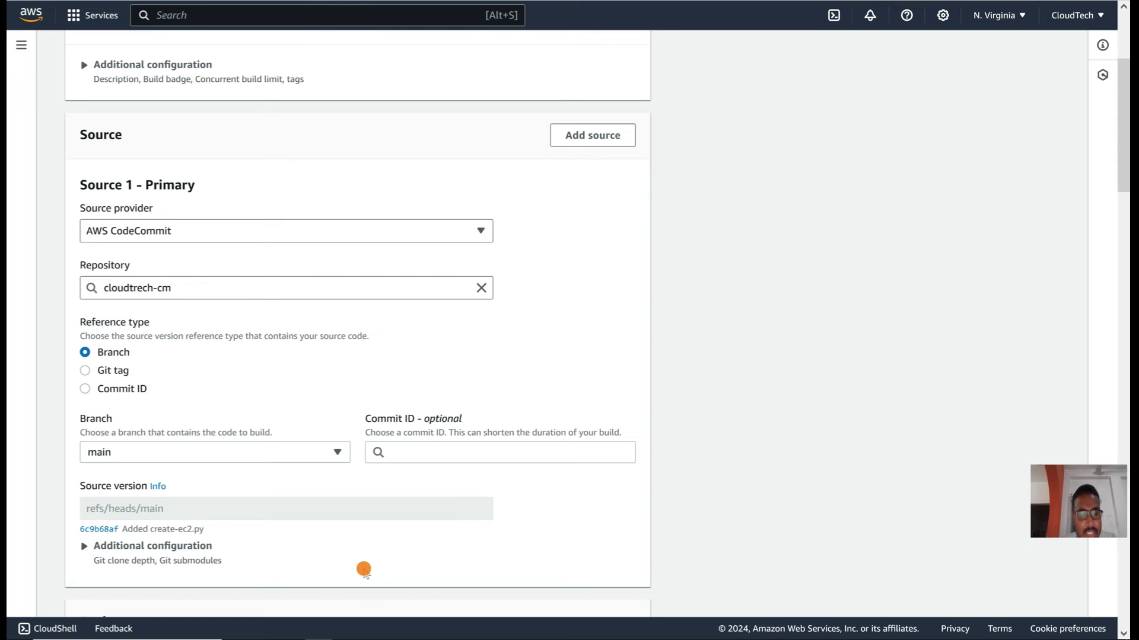
Step: Review the rest of the form down to Logs, finding the empty Build commands flagged as required
scroll(363, 571, "down", 6)
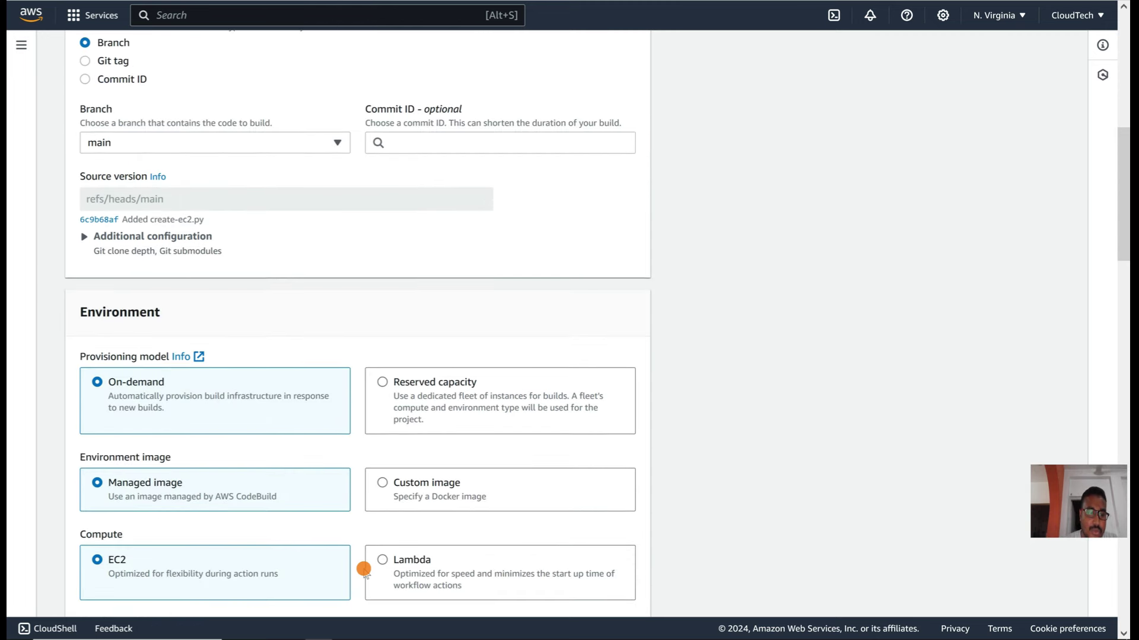
scroll(290, 513, "down", 3)
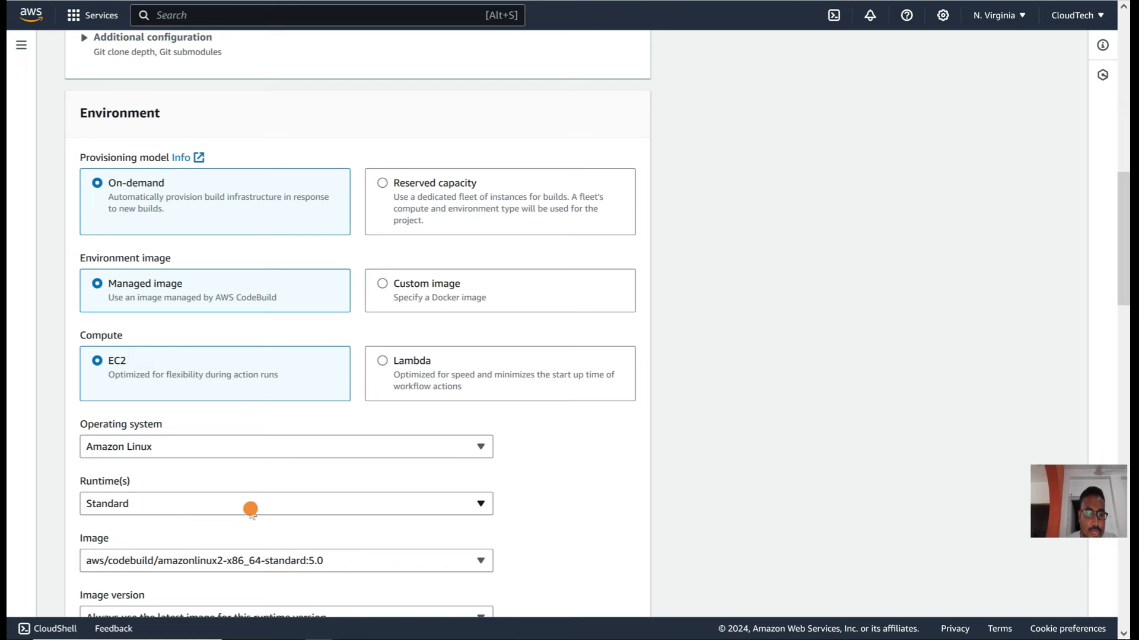
scroll(249, 508, "down", 2)
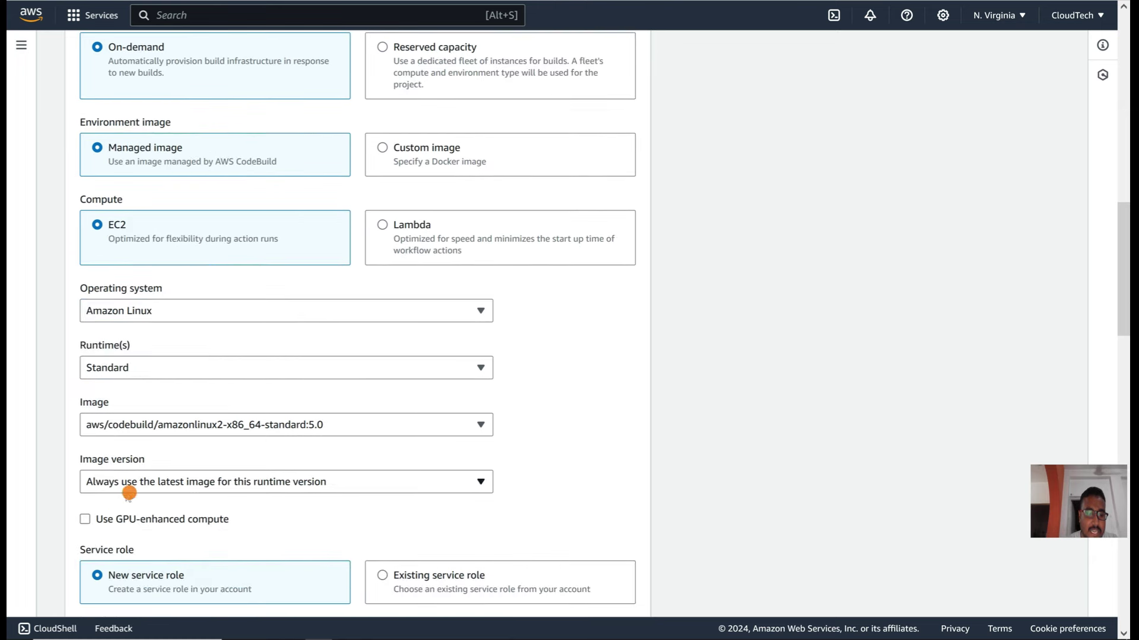
scroll(301, 490, "down", 3)
scroll(301, 490, "down", 2)
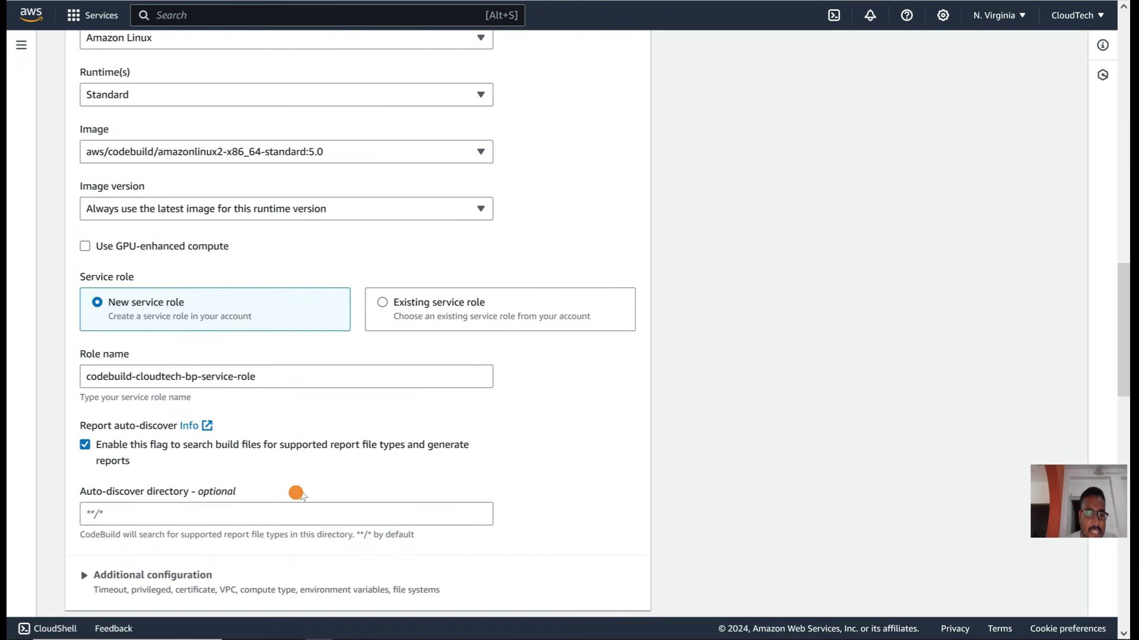
scroll(247, 537, "down", 3)
scroll(248, 537, "down", 4)
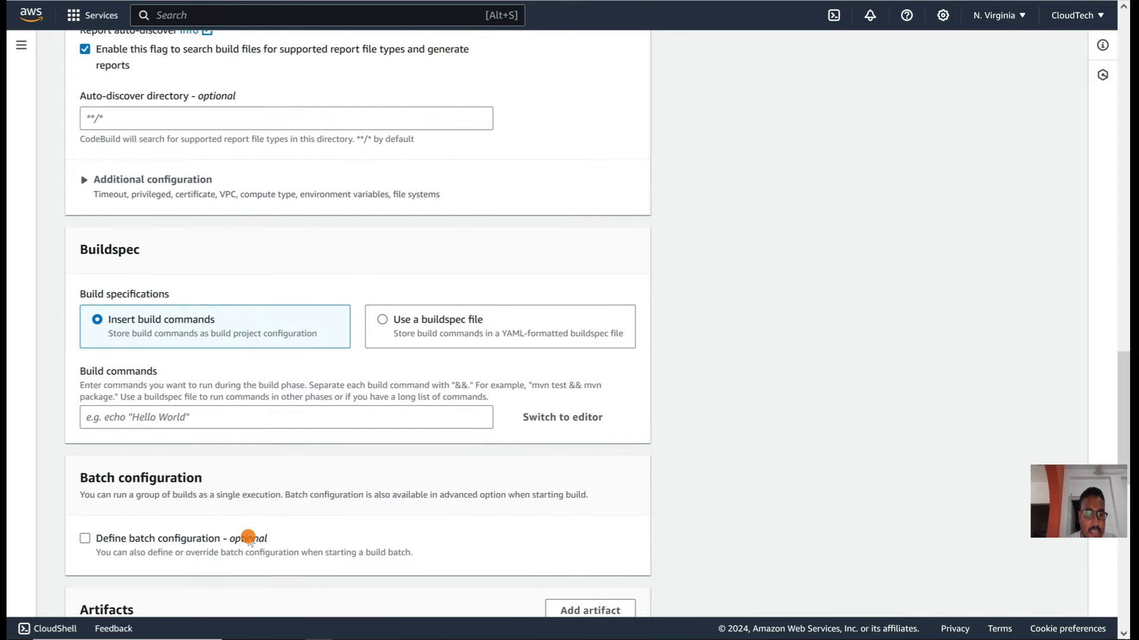
scroll(248, 538, "down", 1)
scroll(247, 538, "down", 10)
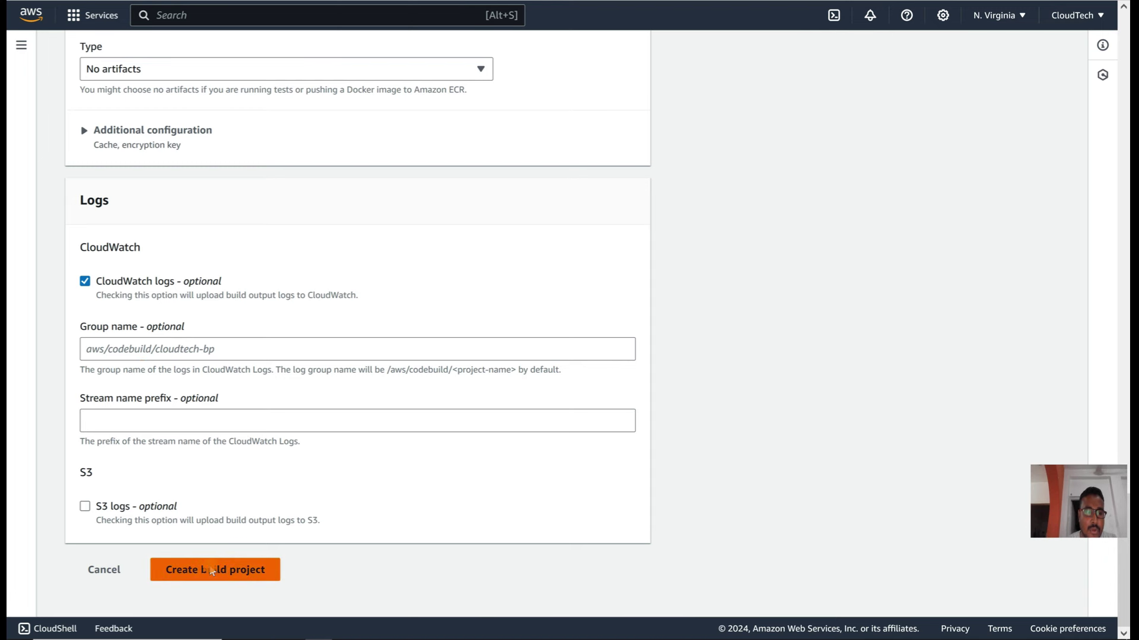
scroll(201, 519, "up", 4)
scroll(260, 209, "up", 4)
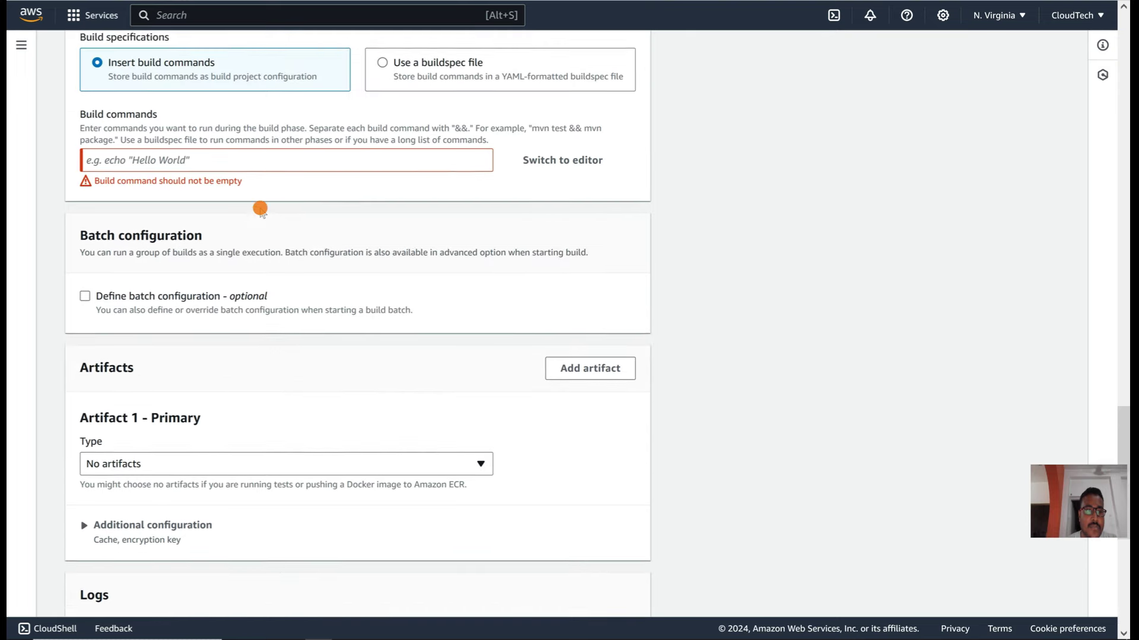
scroll(194, 197, "up", 1)
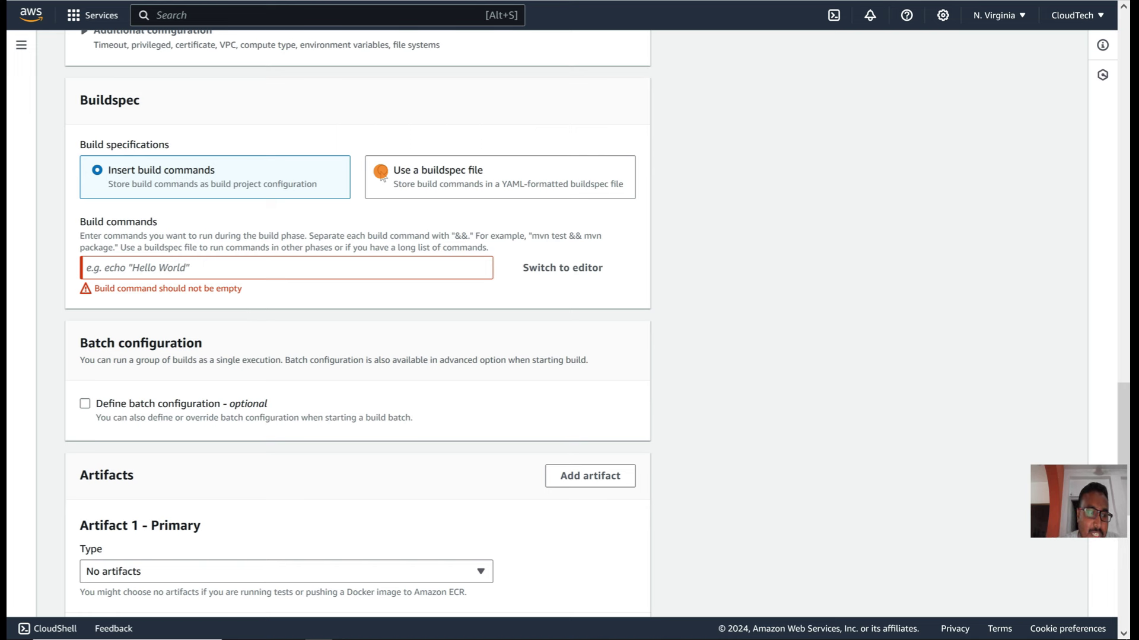
Step: Switch to 'Use a buildspec file' with buildspec.yml as the buildspec name
left_click(380, 172)
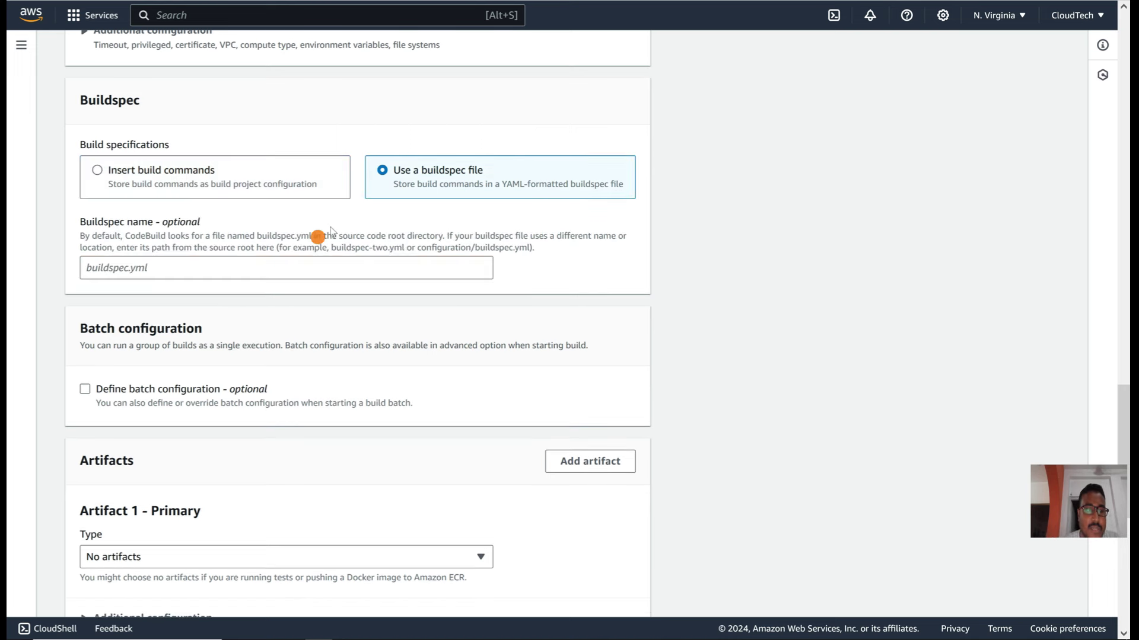
left_click(230, 269)
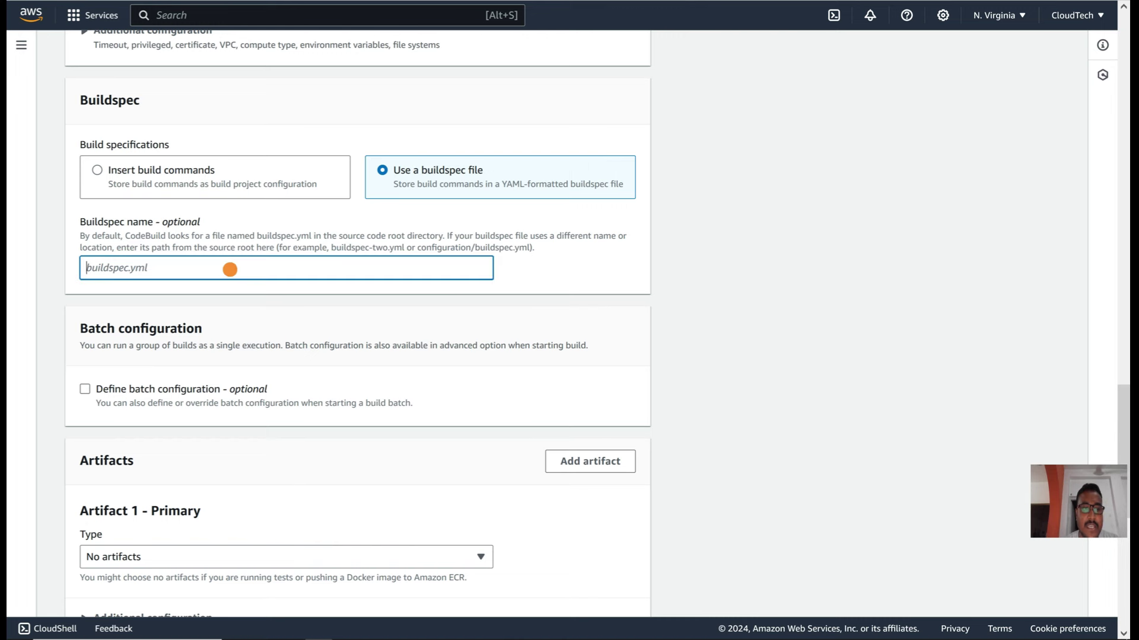
left_click_drag(257, 236, 308, 231)
key("ctrl+c")
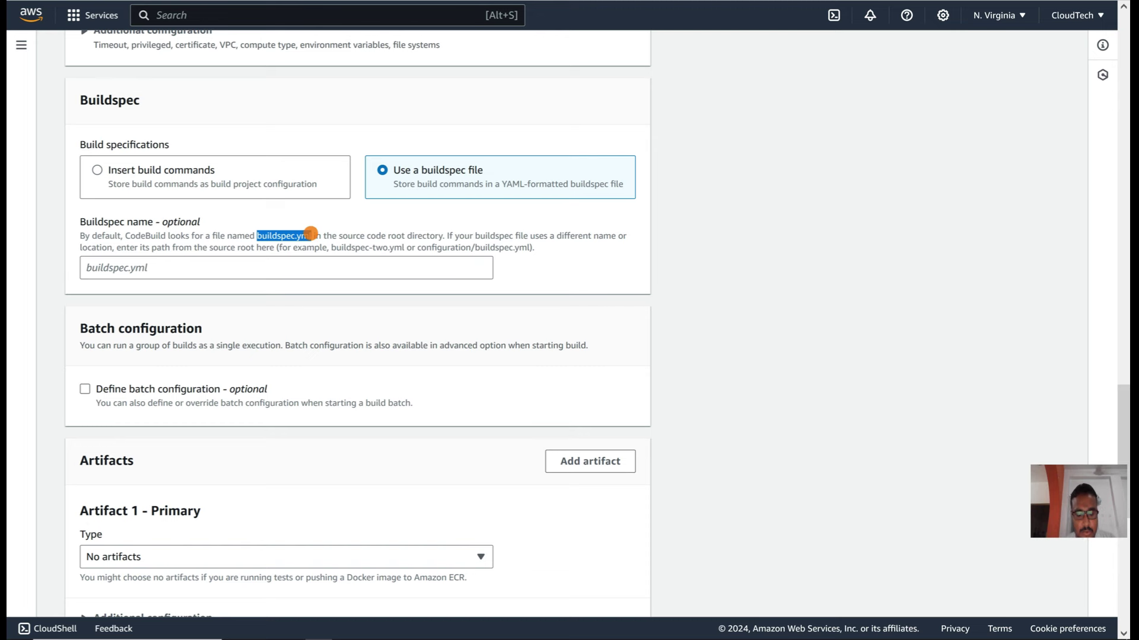
left_click(230, 273)
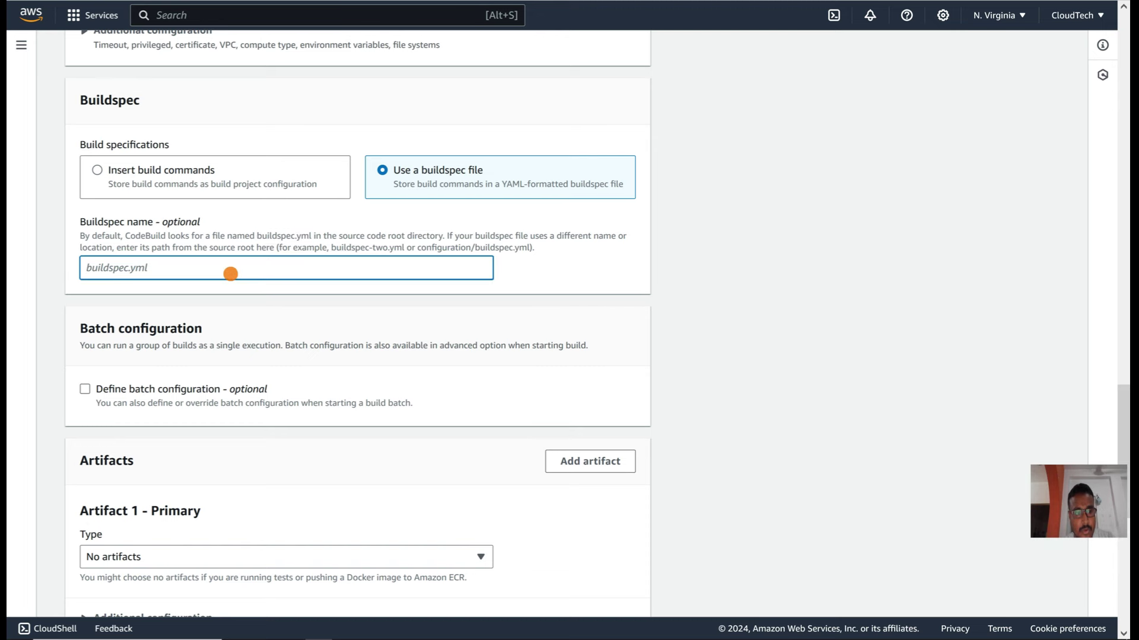
key("ctrl+v")
left_click(580, 259)
Step: Create the cloudtech-bp build project and review its details page
scroll(580, 259, "down", 6)
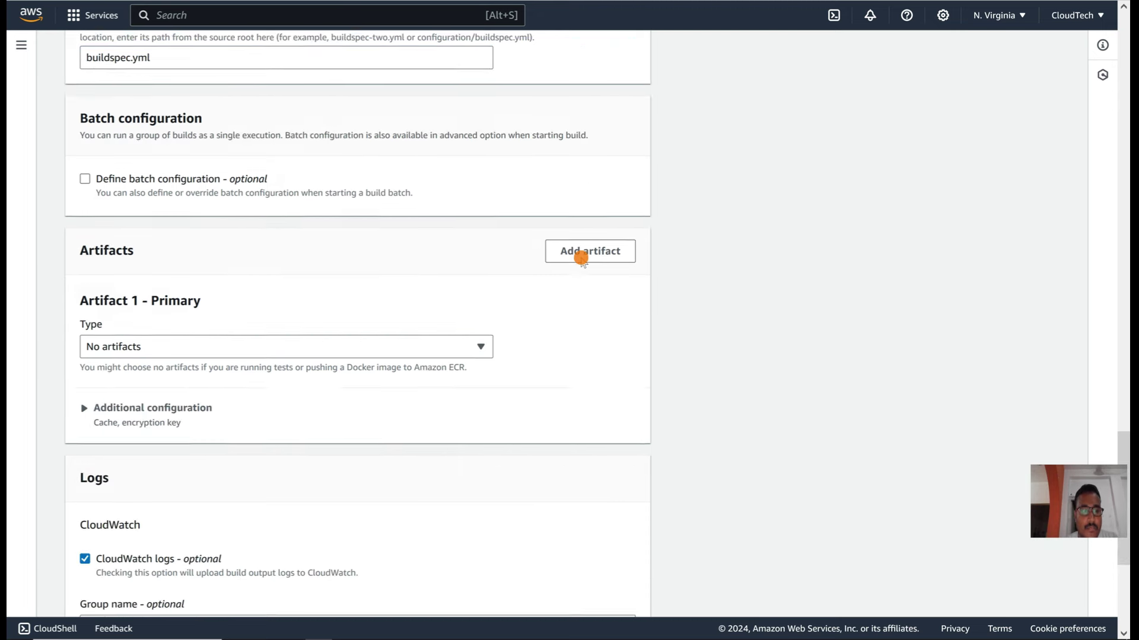
scroll(581, 259, "up", 3)
scroll(581, 259, "up", 1)
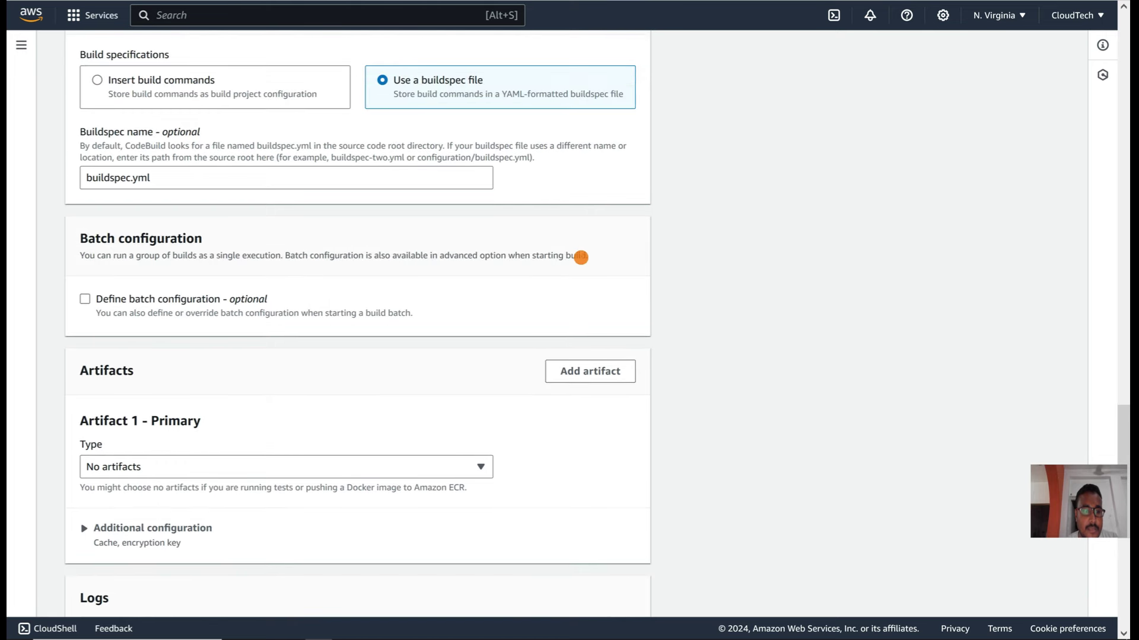
scroll(580, 257, "down", 7)
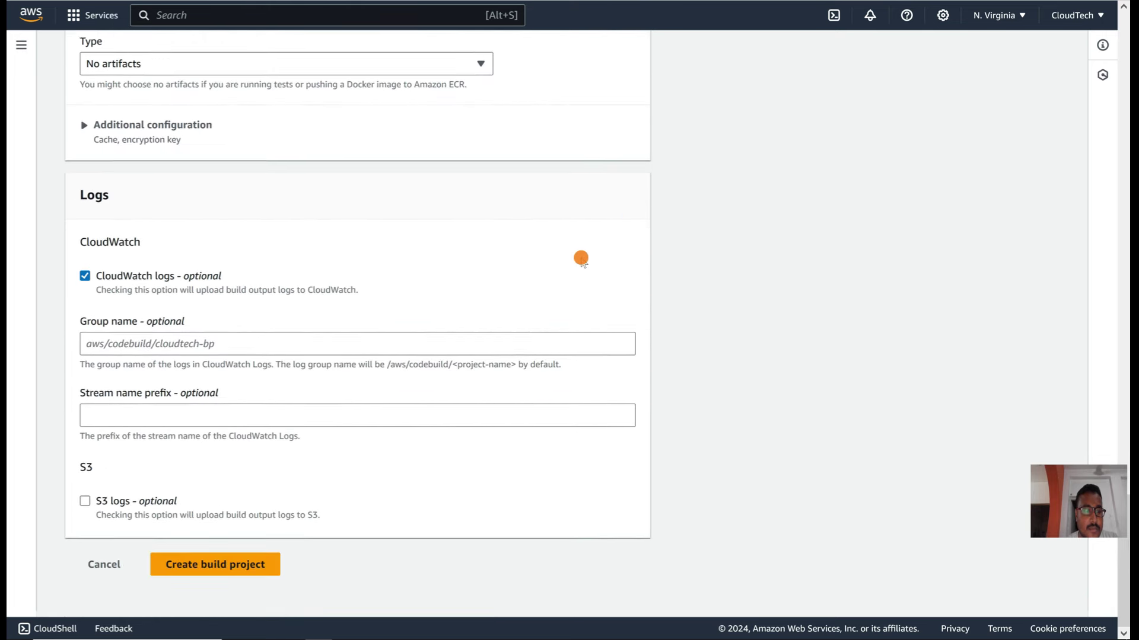
left_click(254, 569)
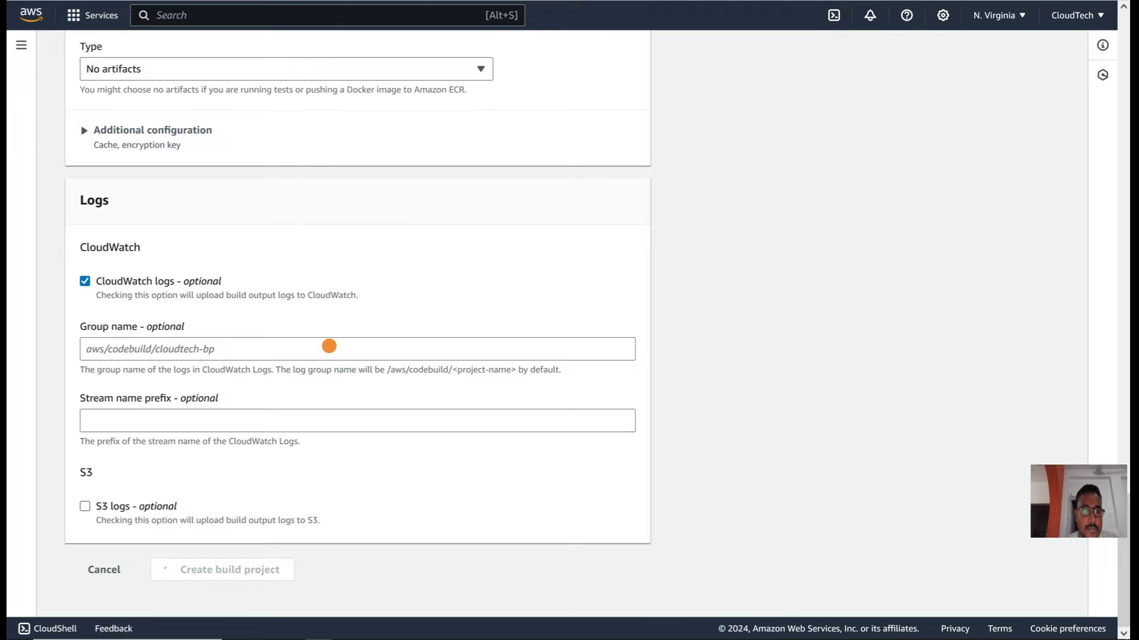
scroll(329, 347, "up", 5)
scroll(329, 347, "up", 8)
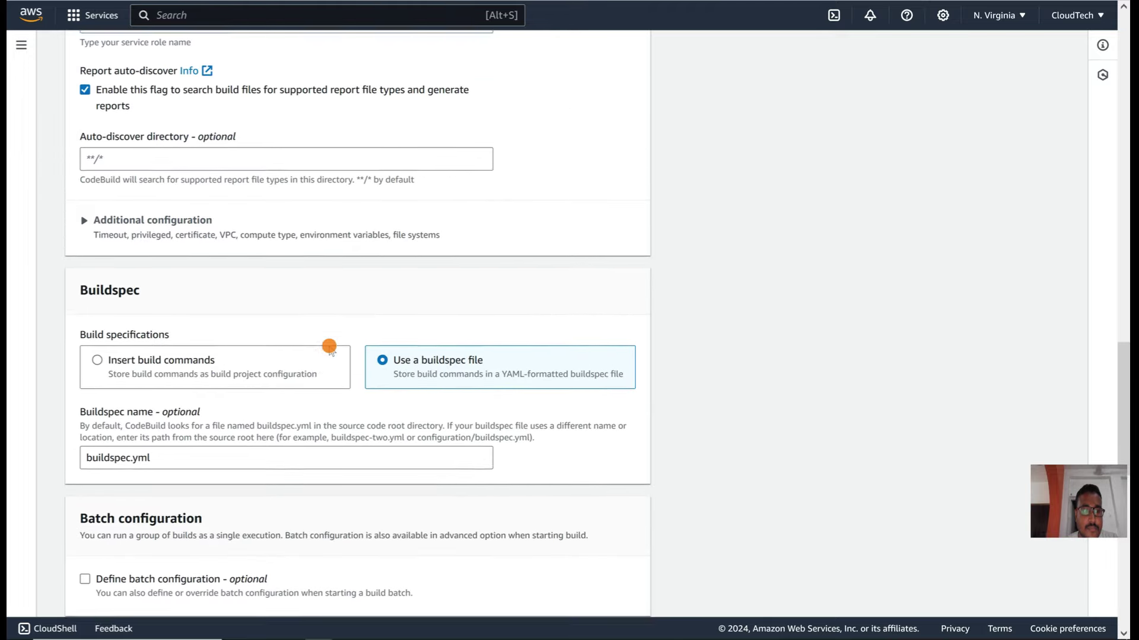
scroll(329, 347, "up", 20)
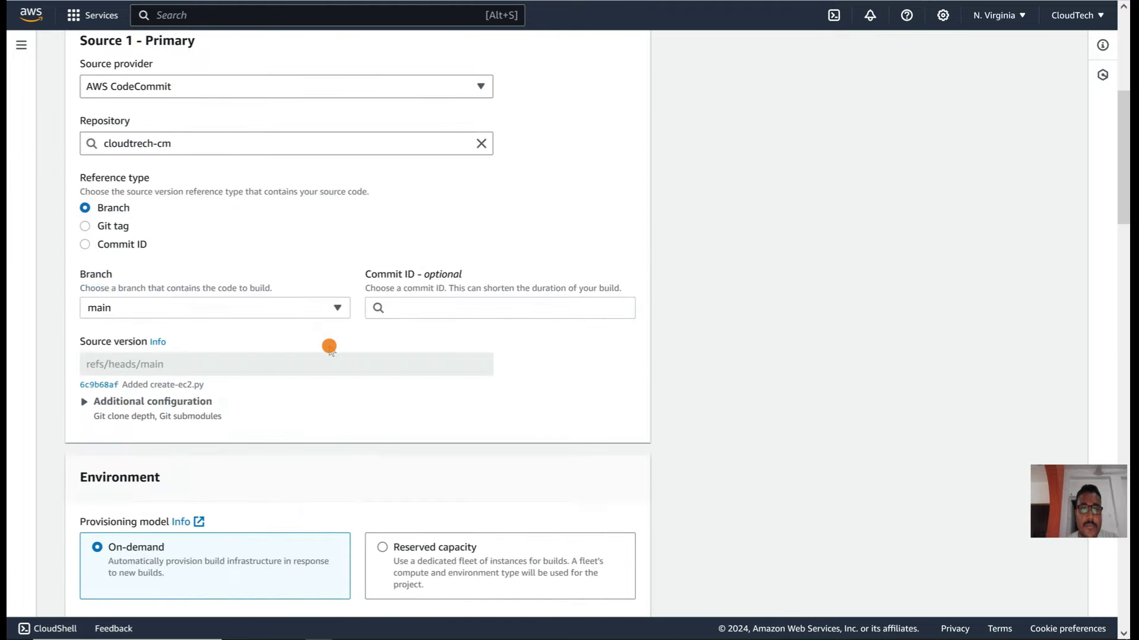
scroll(329, 347, "down", 20)
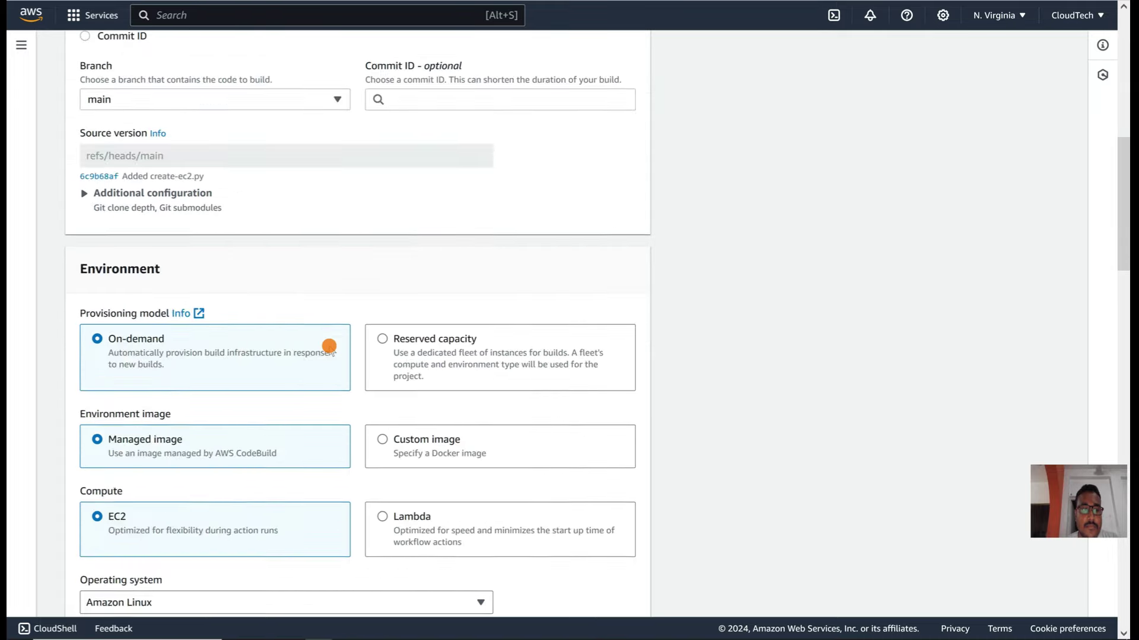
scroll(329, 347, "down", 7)
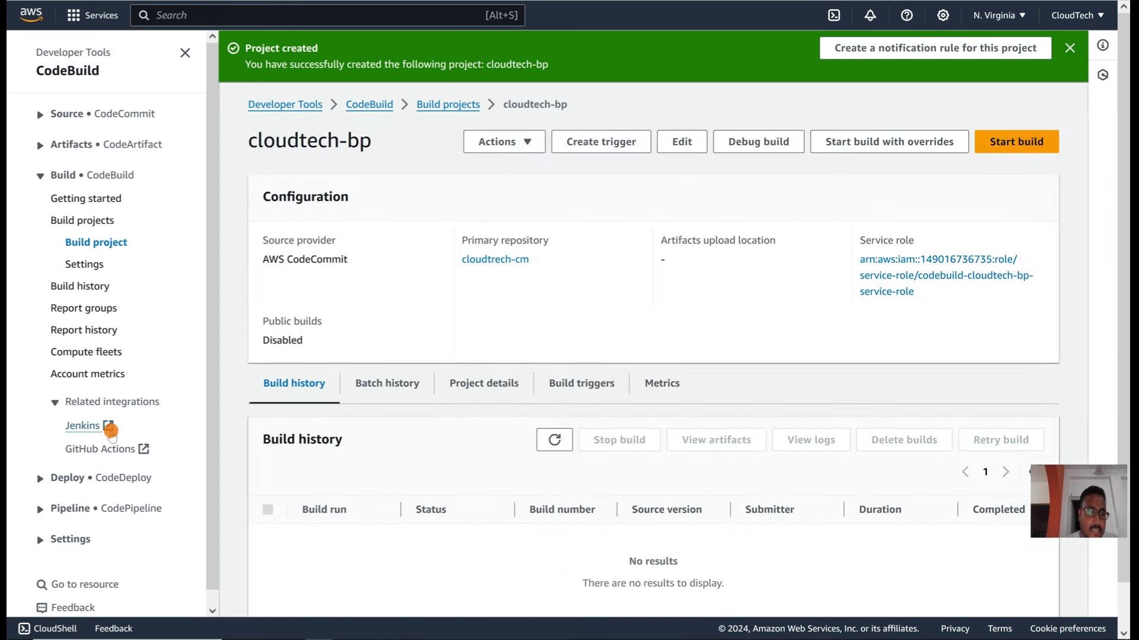
Step: Check cloudtech-bp's settings and notification rules, then go to the CodePipeline Pipelines list
left_click(87, 264)
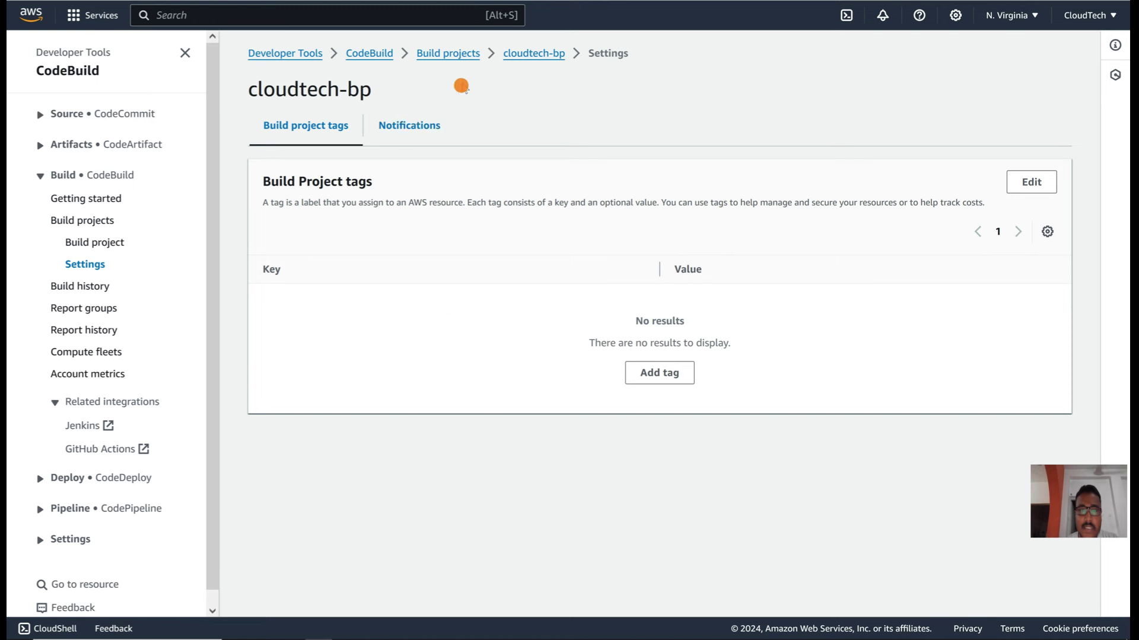
left_click(409, 124)
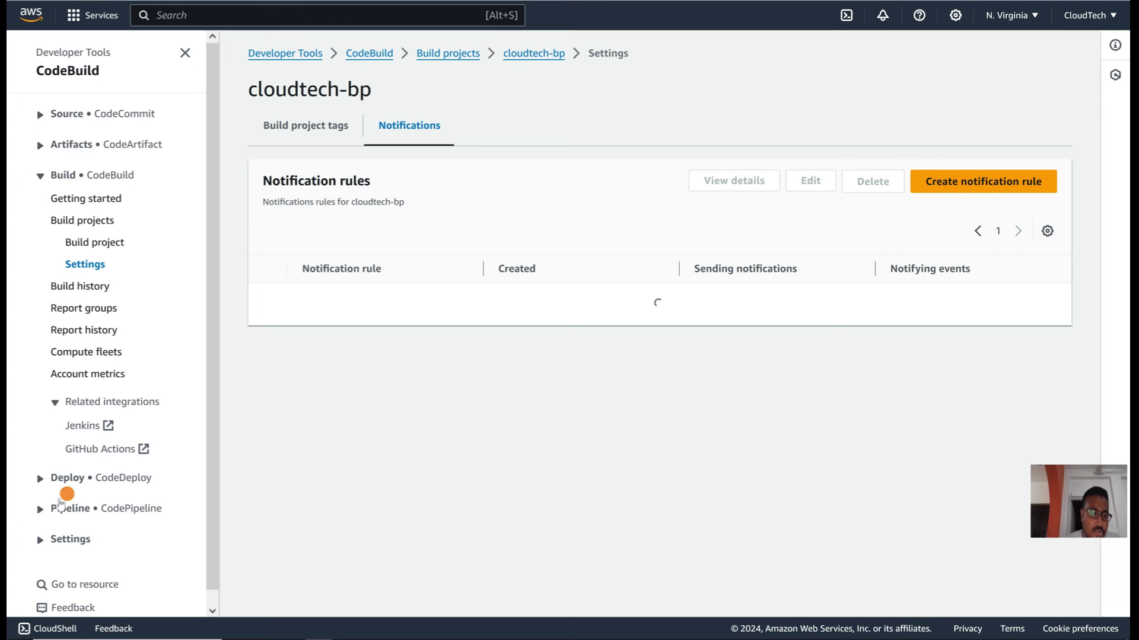
left_click(69, 509)
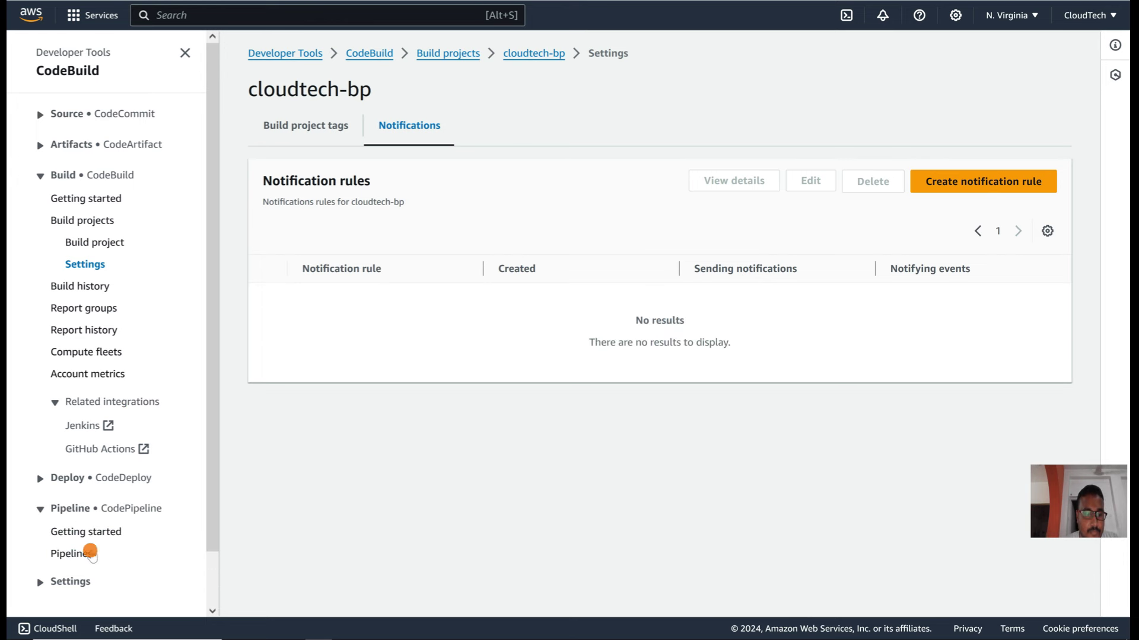
left_click(71, 554)
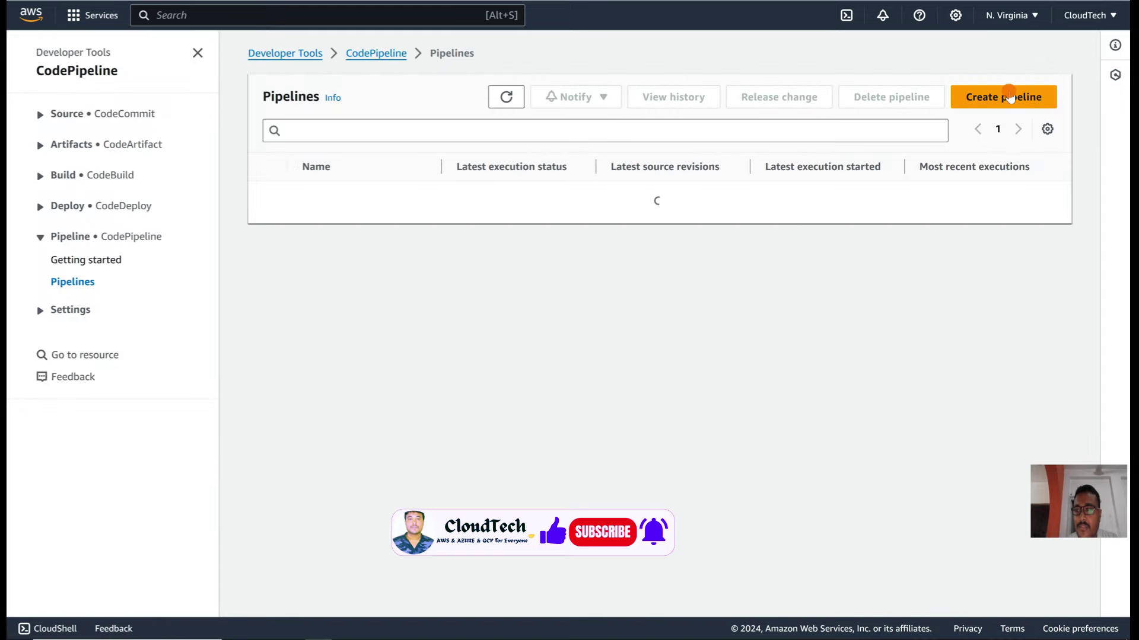
Step: Start a new pipeline named cloudtech-cp
left_click(1007, 95)
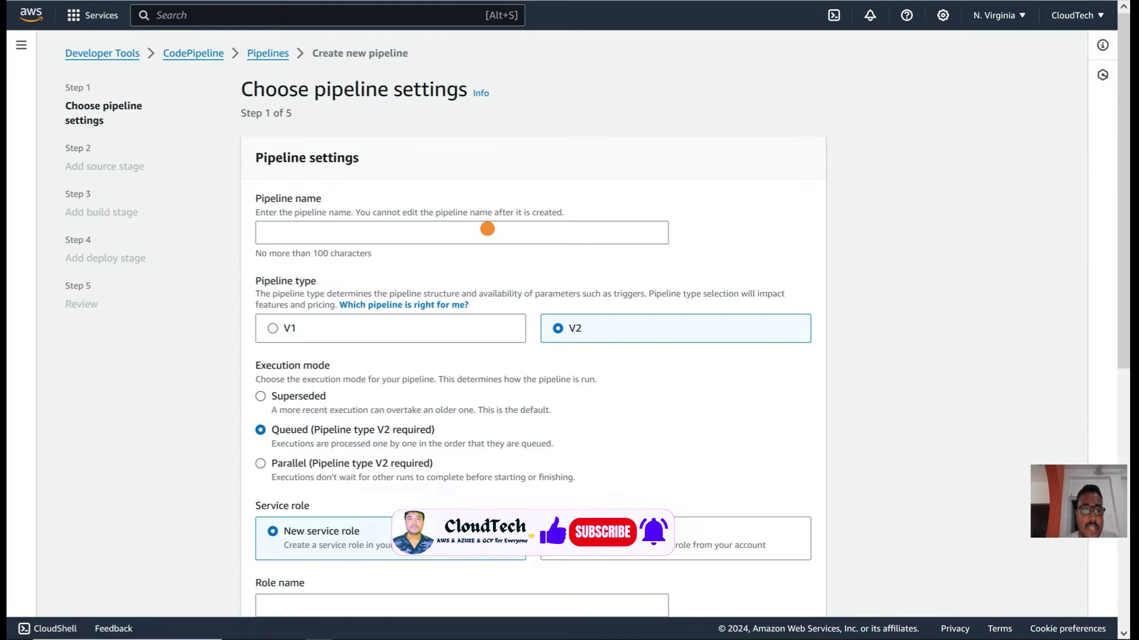
left_click(341, 232)
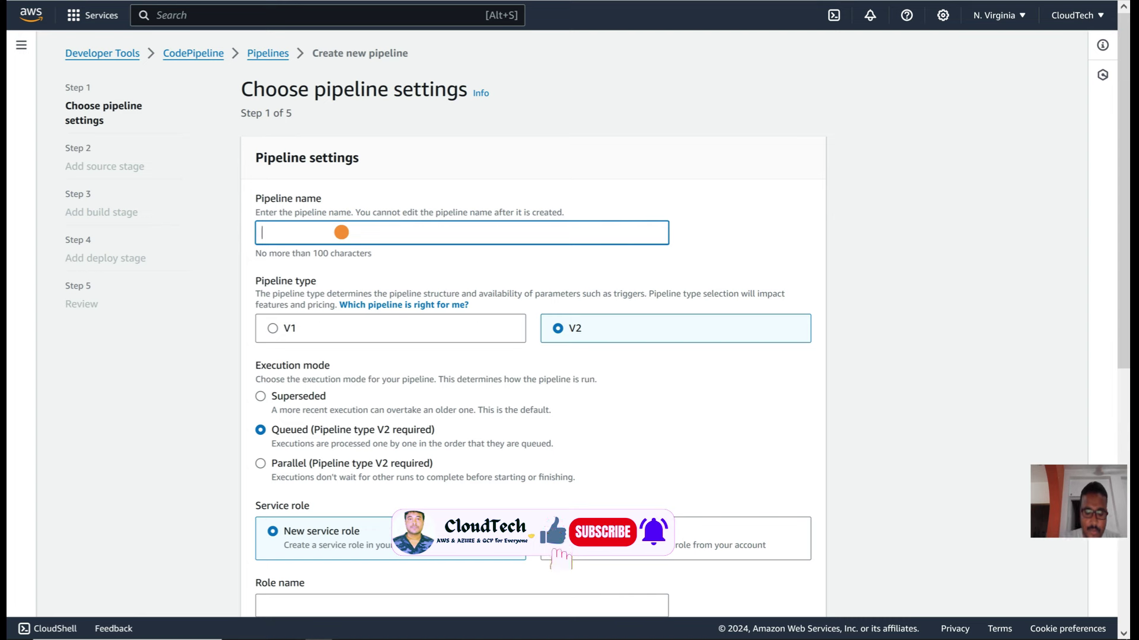
type("cloudte")
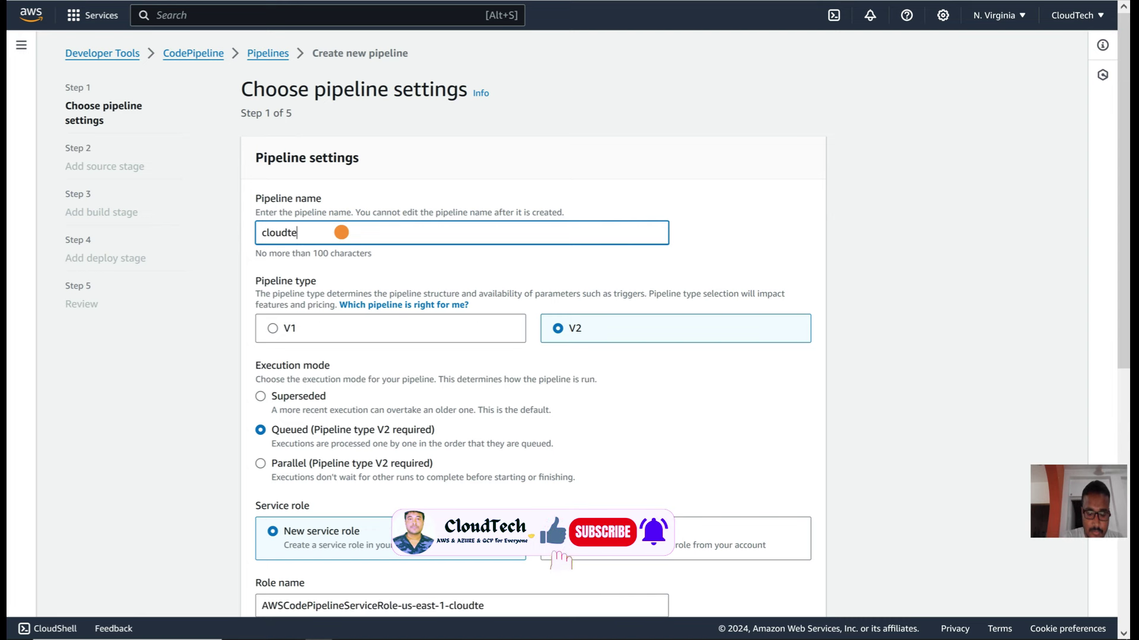
type("ch-c")
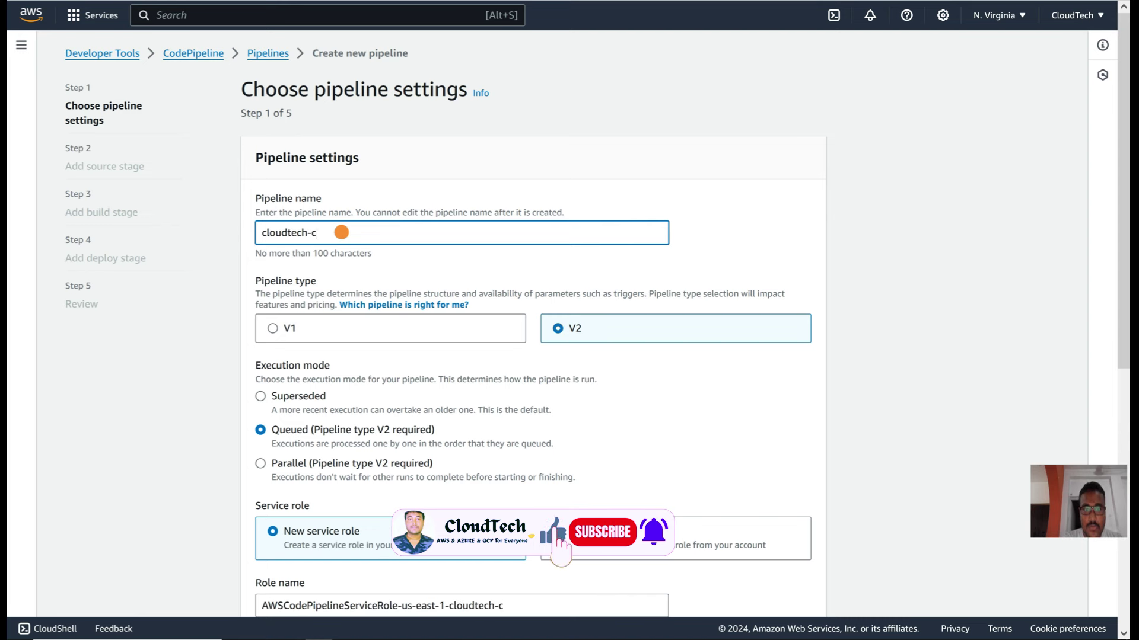
type("p")
scroll(589, 301, "down", 3)
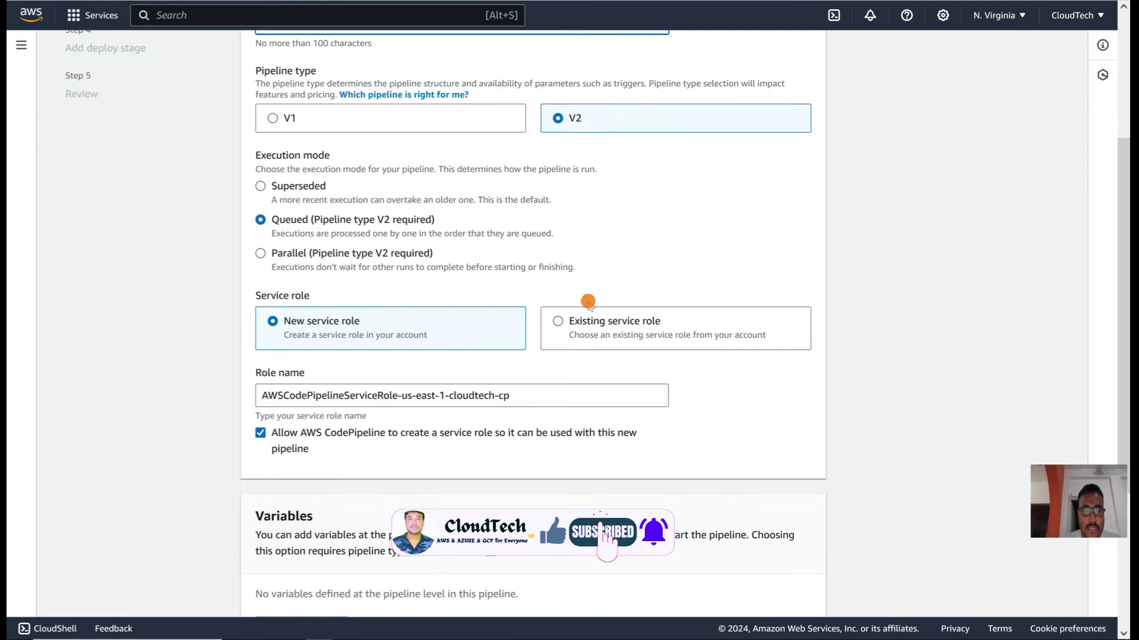
scroll(588, 302, "down", 1)
left_click_drag(528, 301, 243, 296)
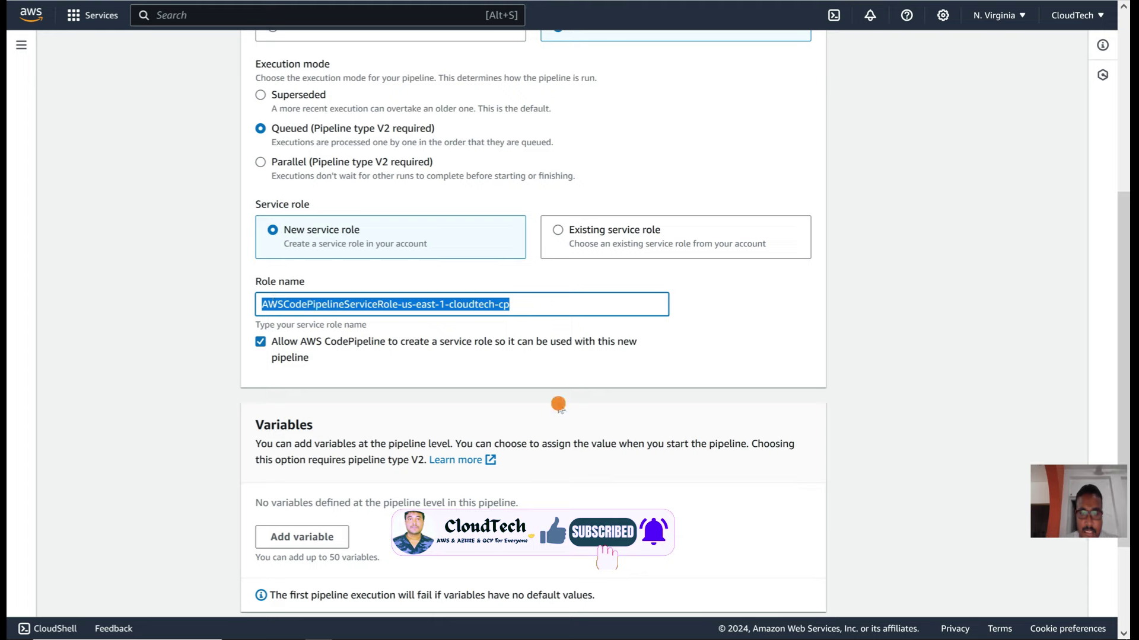
scroll(556, 399, "down", 2)
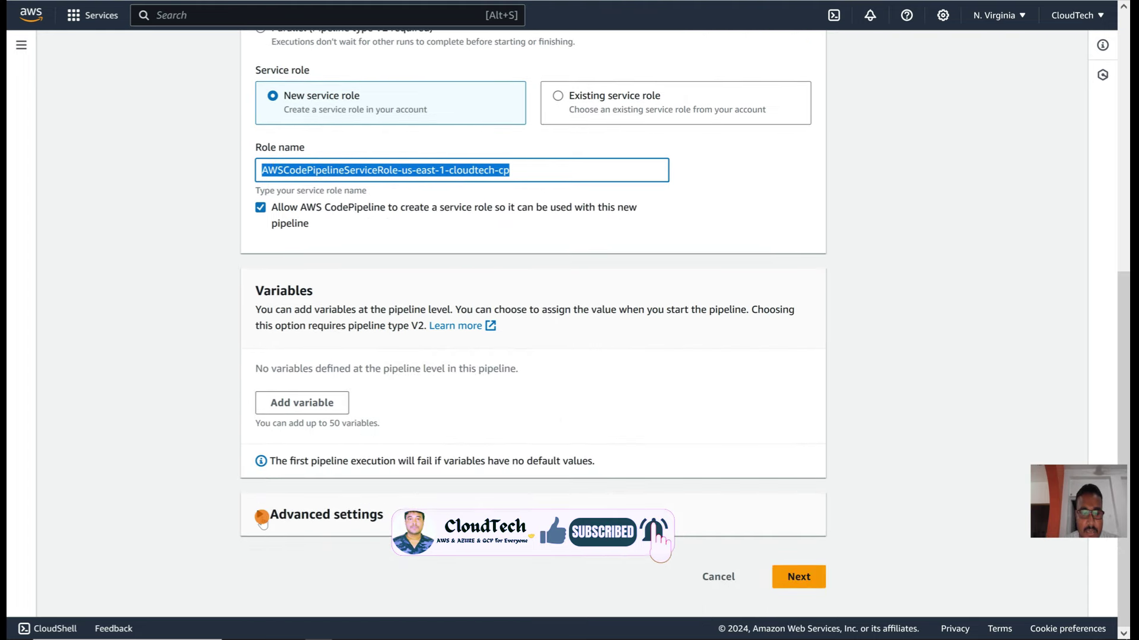
Step: Keep Queued execution mode and a new service role, then move to Add source stage
left_click(260, 515)
scroll(263, 520, "down", 3)
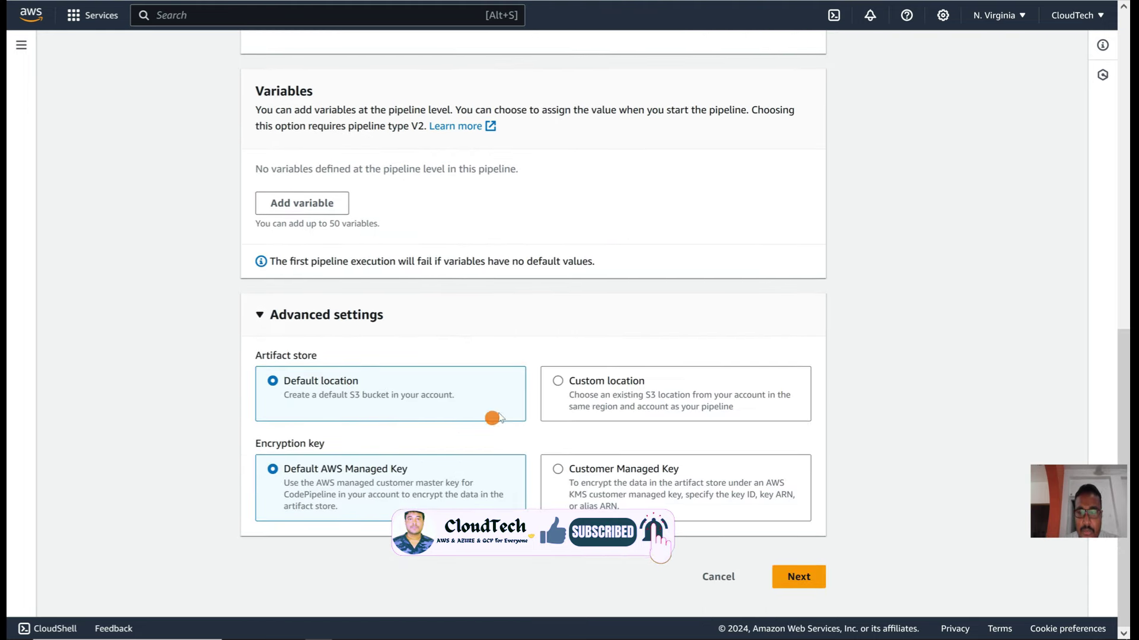
scroll(512, 297, "up", 5)
scroll(511, 298, "up", 3)
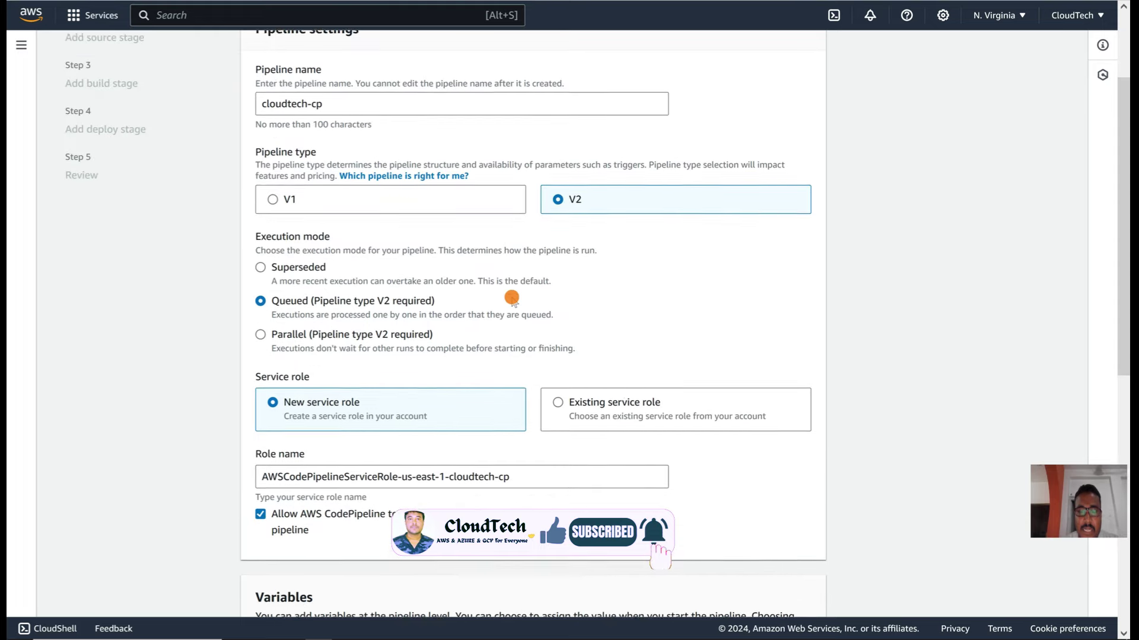
scroll(512, 297, "down", 8)
scroll(511, 297, "up", 3)
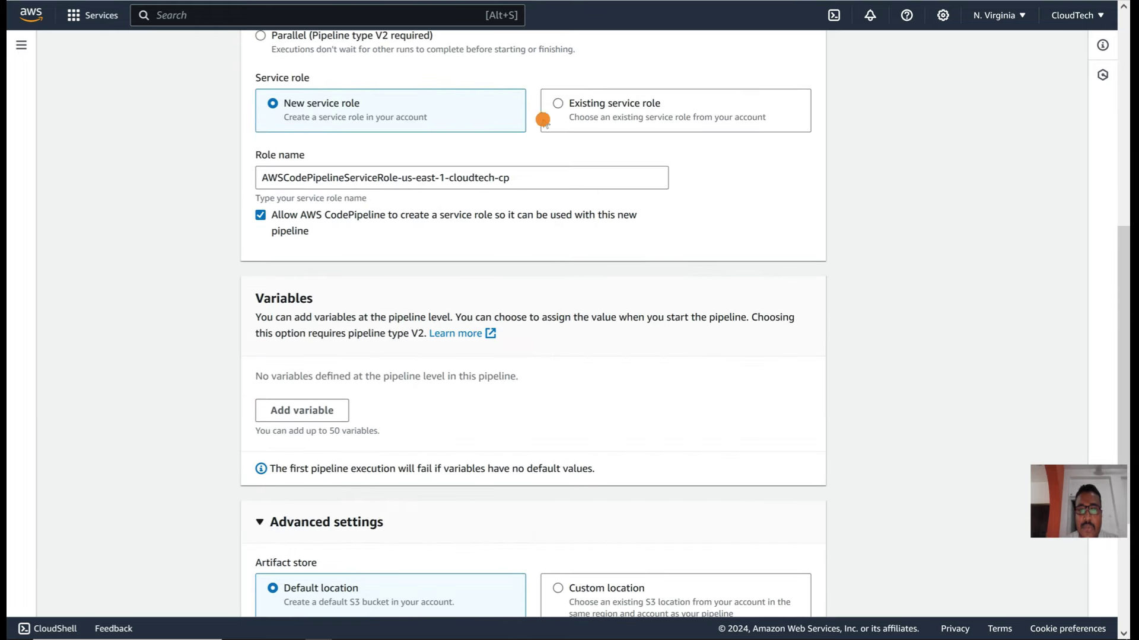
scroll(590, 194, "up", 2)
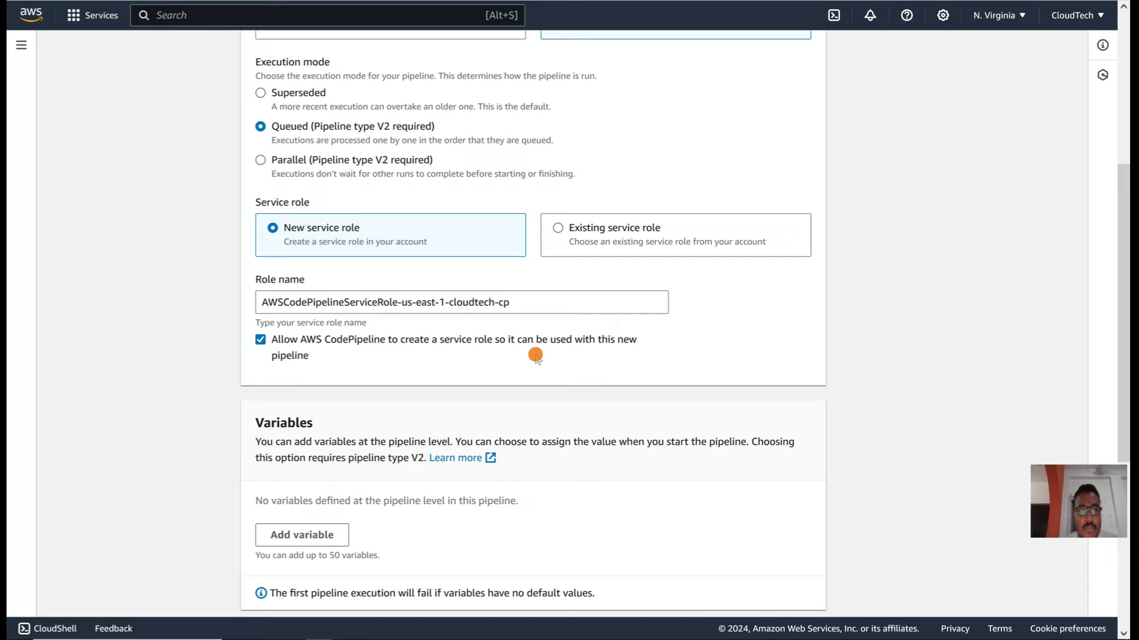
scroll(534, 355, "up", 2)
scroll(535, 356, "down", 10)
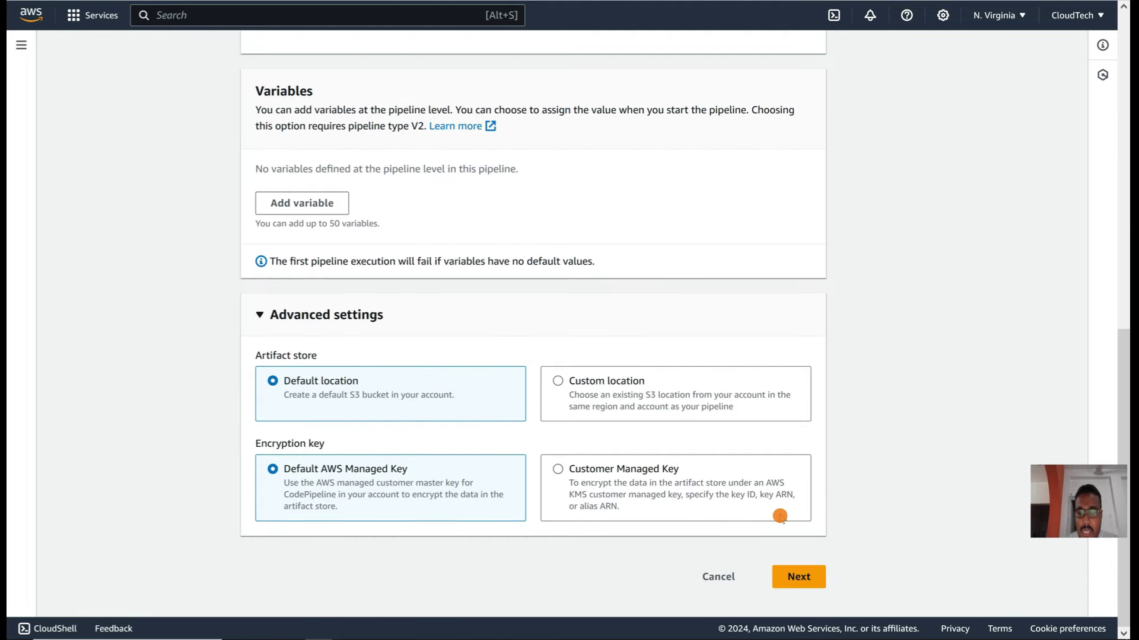
left_click(798, 575)
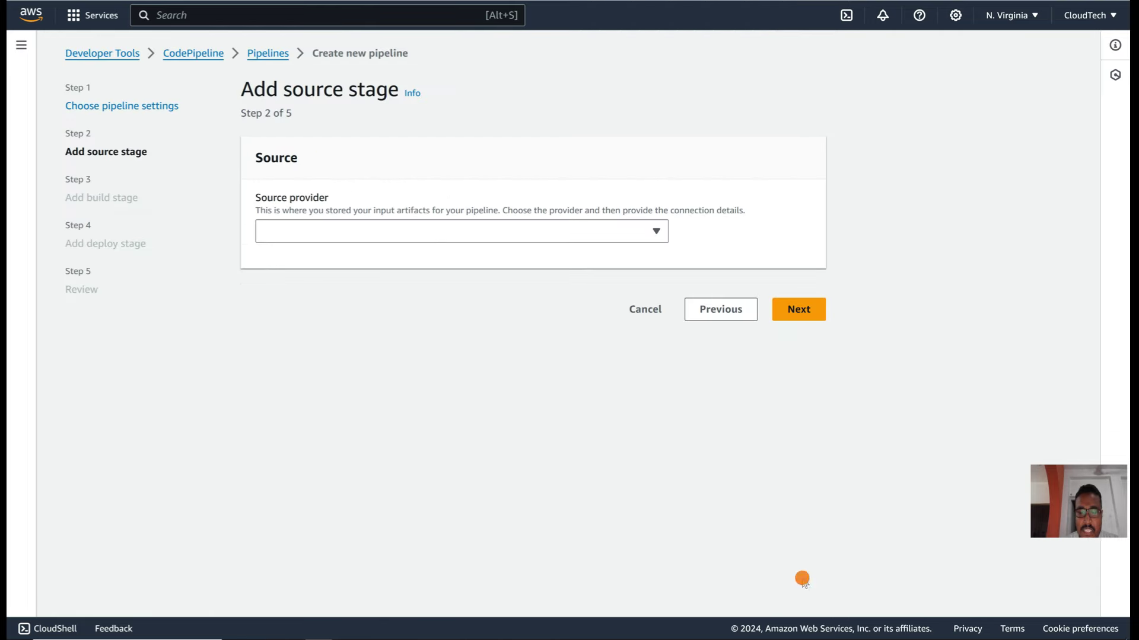
Step: Set the pipeline source to CodeCommit repository cloudtrech-cm, branch main
left_click(391, 225)
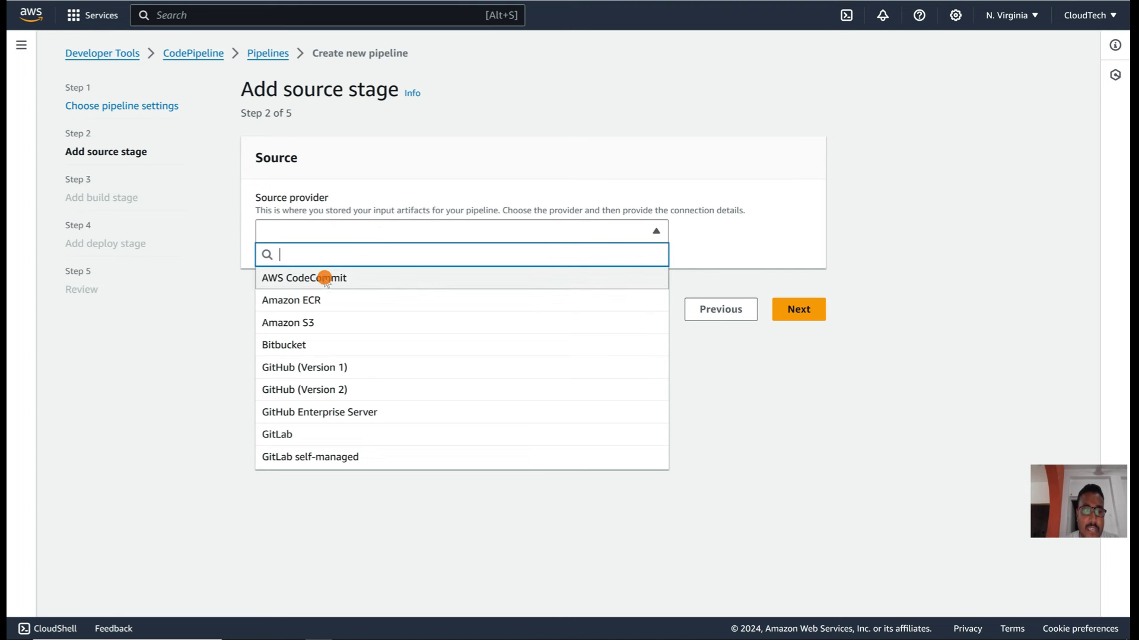
left_click(325, 278)
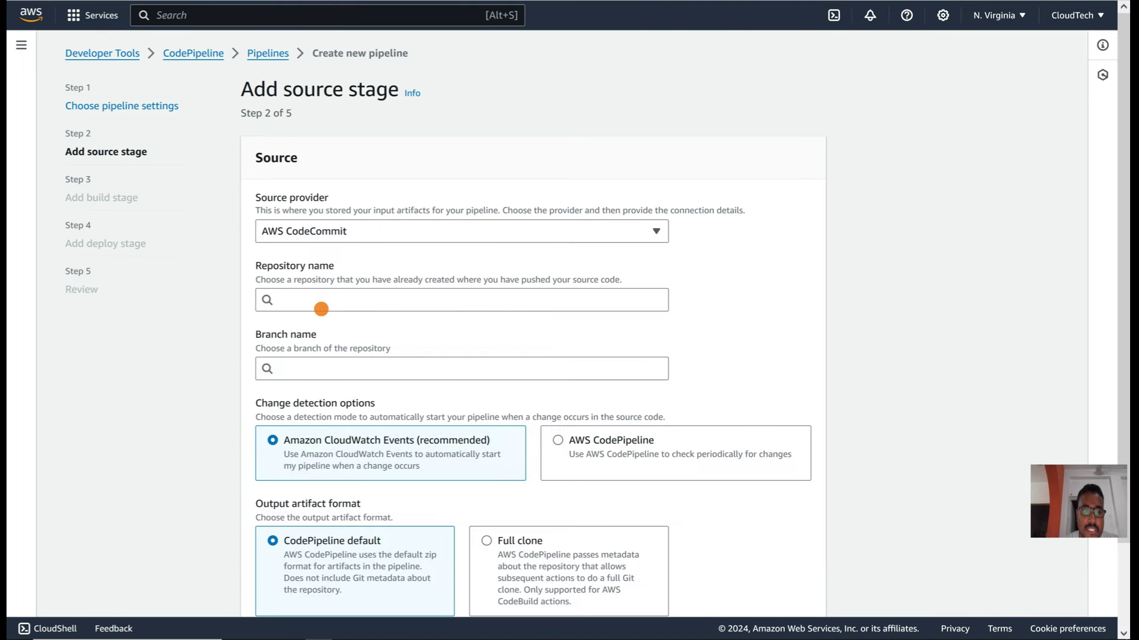
left_click(321, 307)
left_click(318, 323)
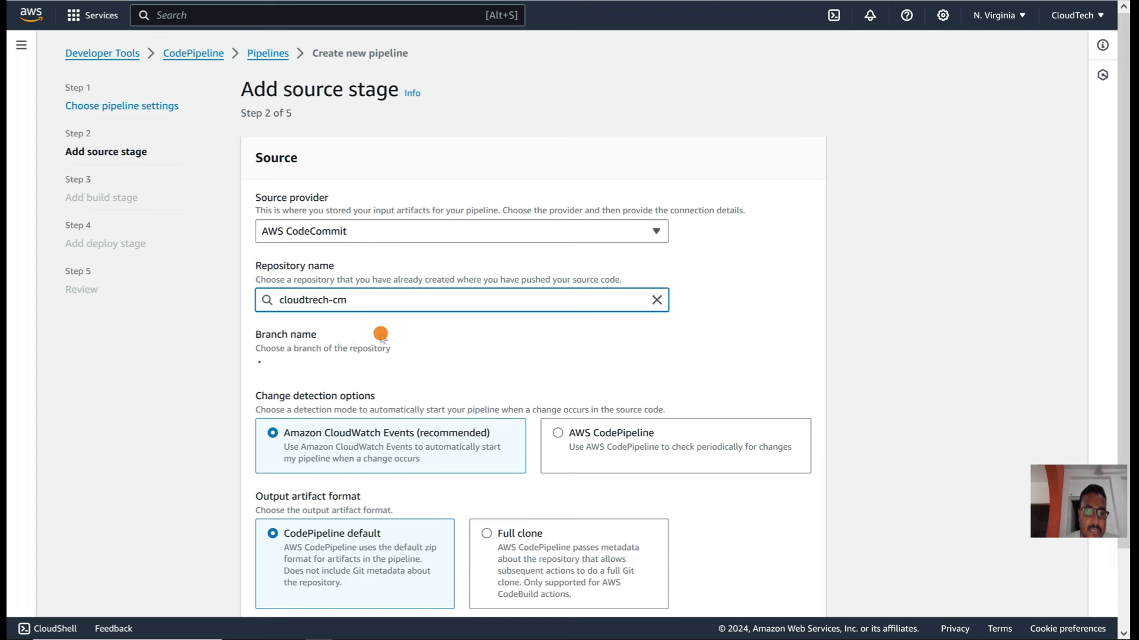
scroll(380, 335, "down", 2)
left_click(357, 274)
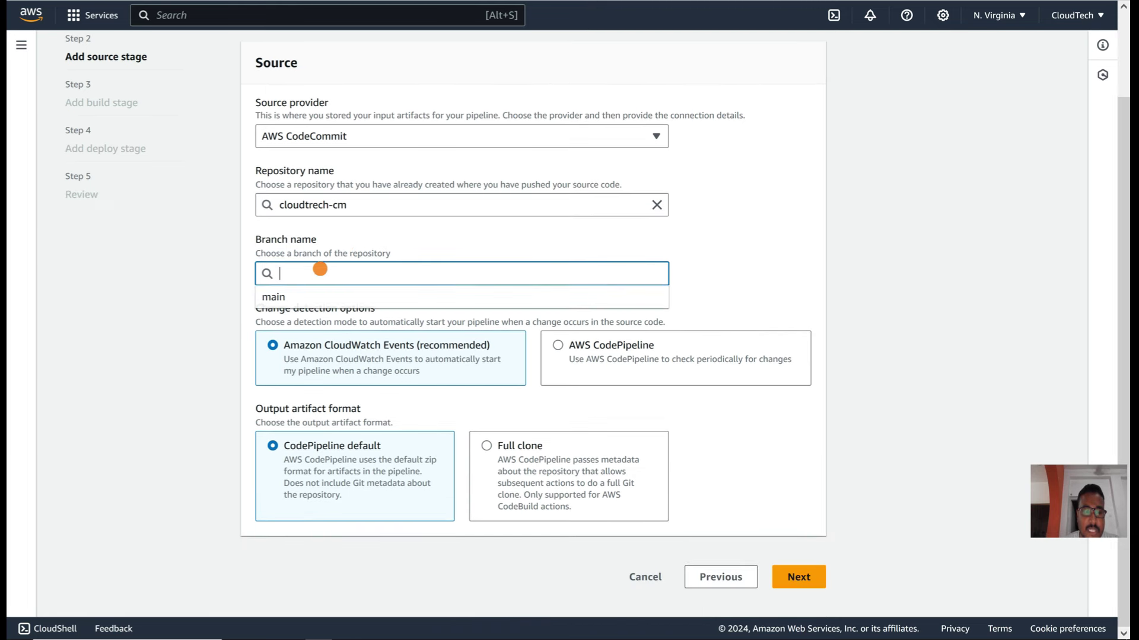
left_click(281, 296)
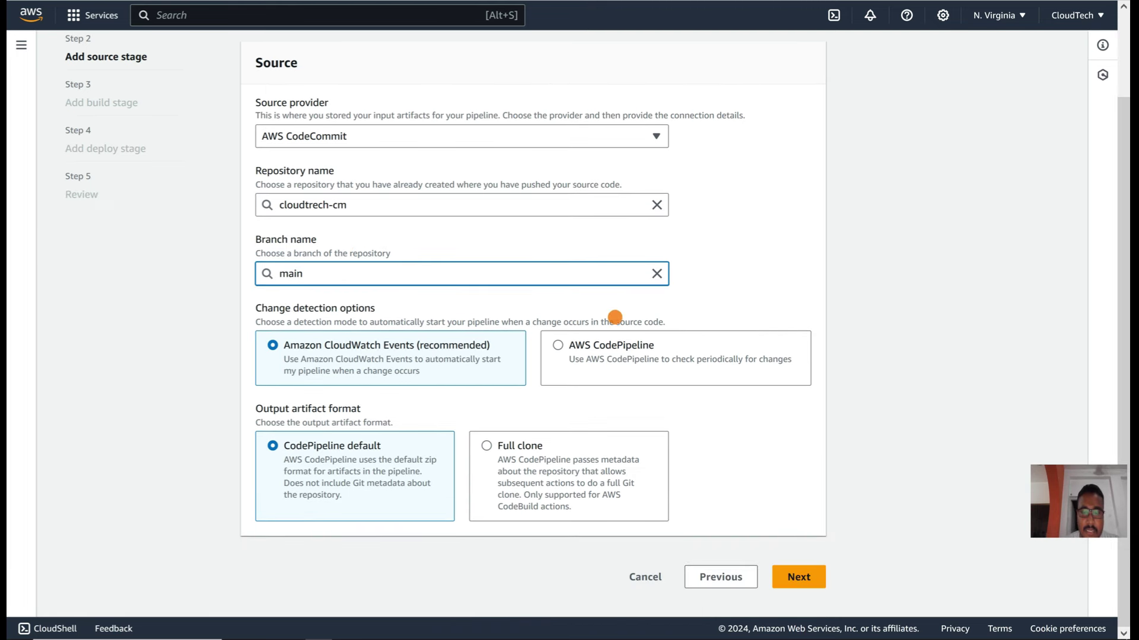
left_click(805, 584)
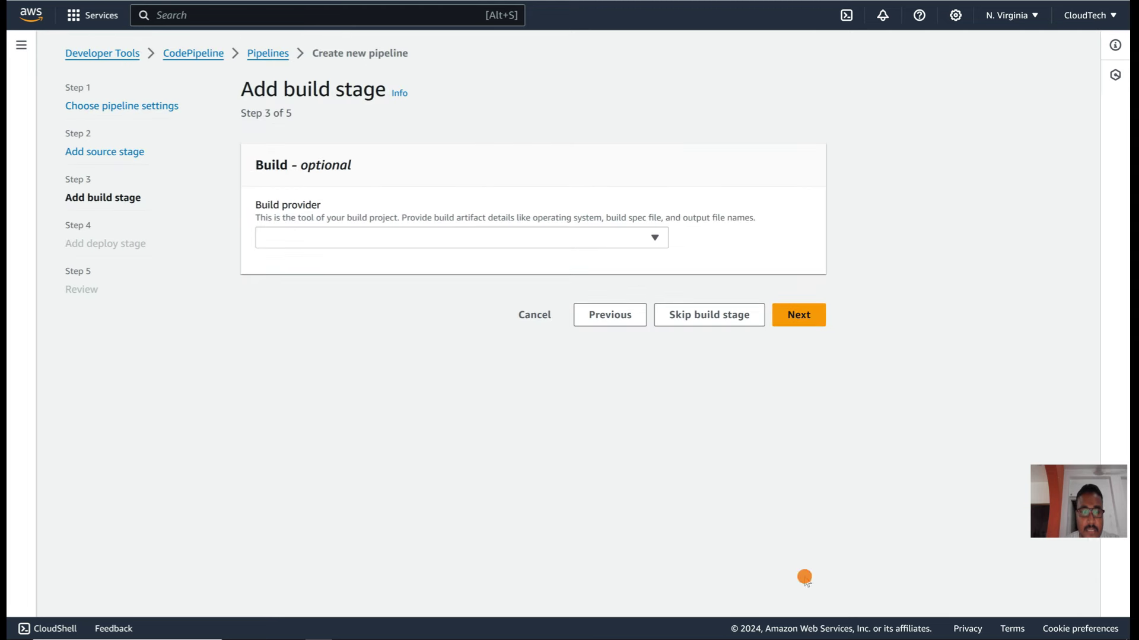
Step: Use AWS CodeBuild project cloudtech-bp as the build stage
left_click(419, 238)
left_click(328, 283)
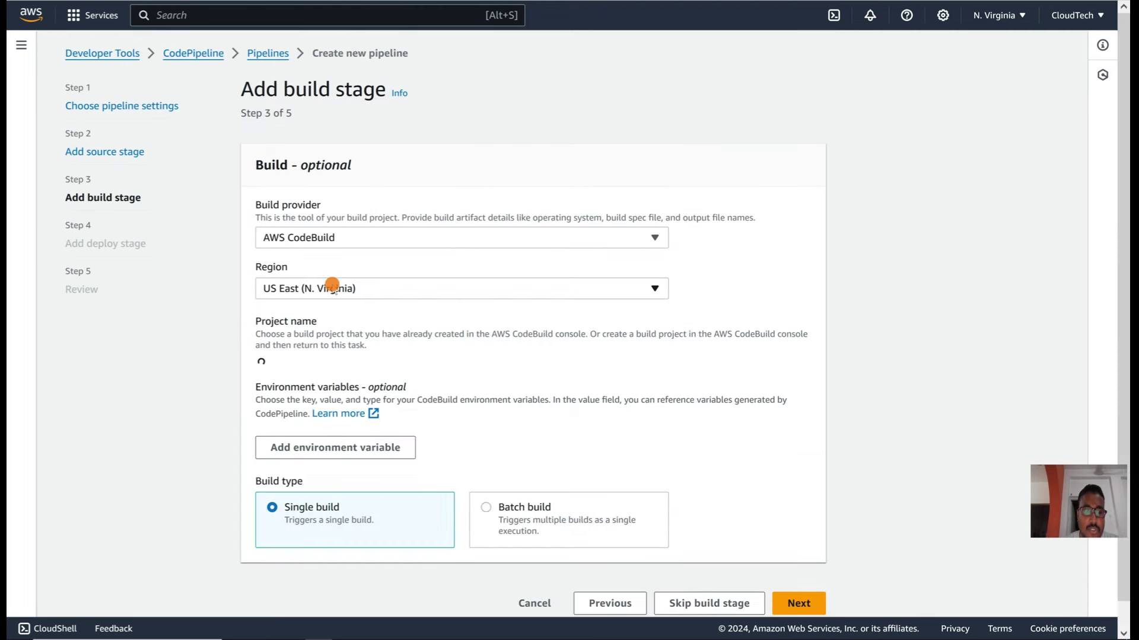
left_click(317, 367)
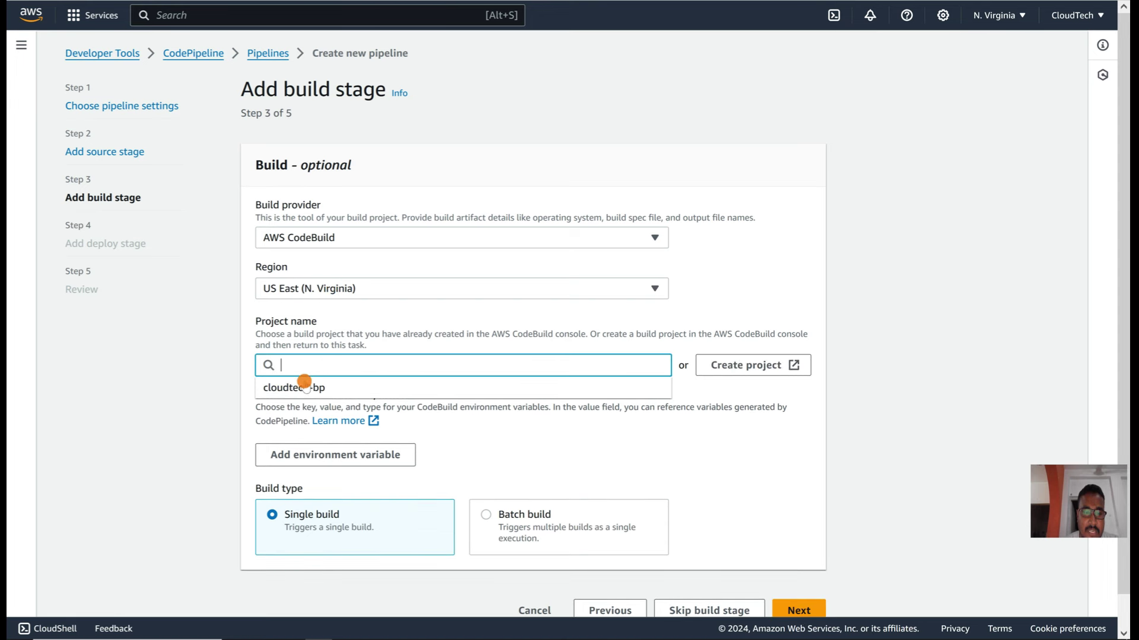
left_click(310, 387)
scroll(302, 389, "down", 1)
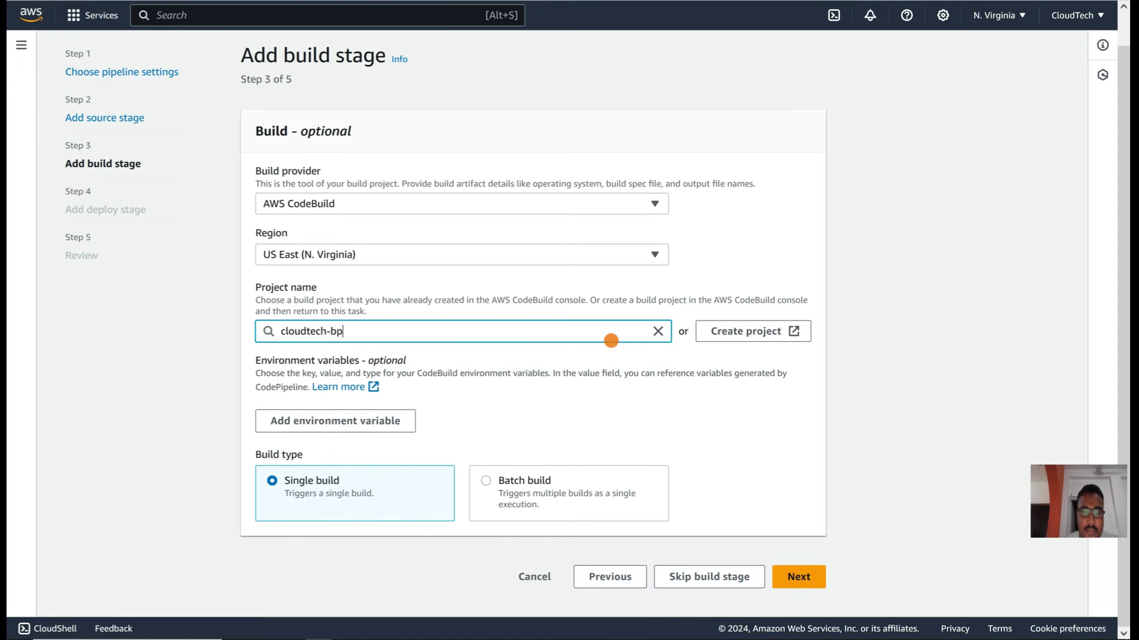
left_click(810, 584)
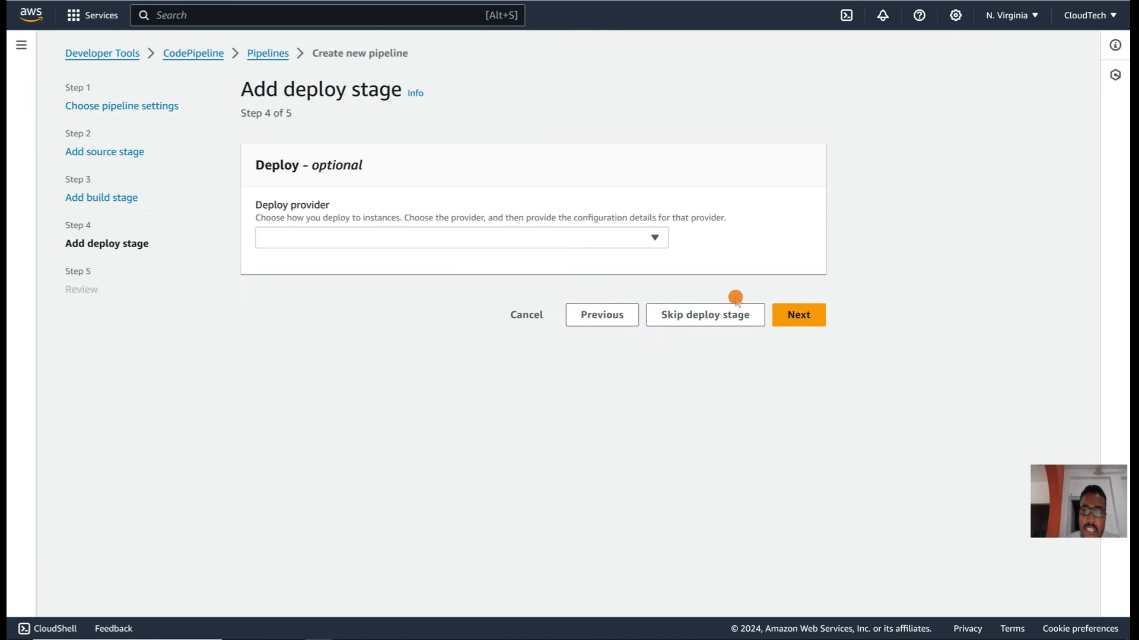
Step: Skip the deploy stage and create the cloudtech-cp pipeline, then go to EC2
left_click(707, 316)
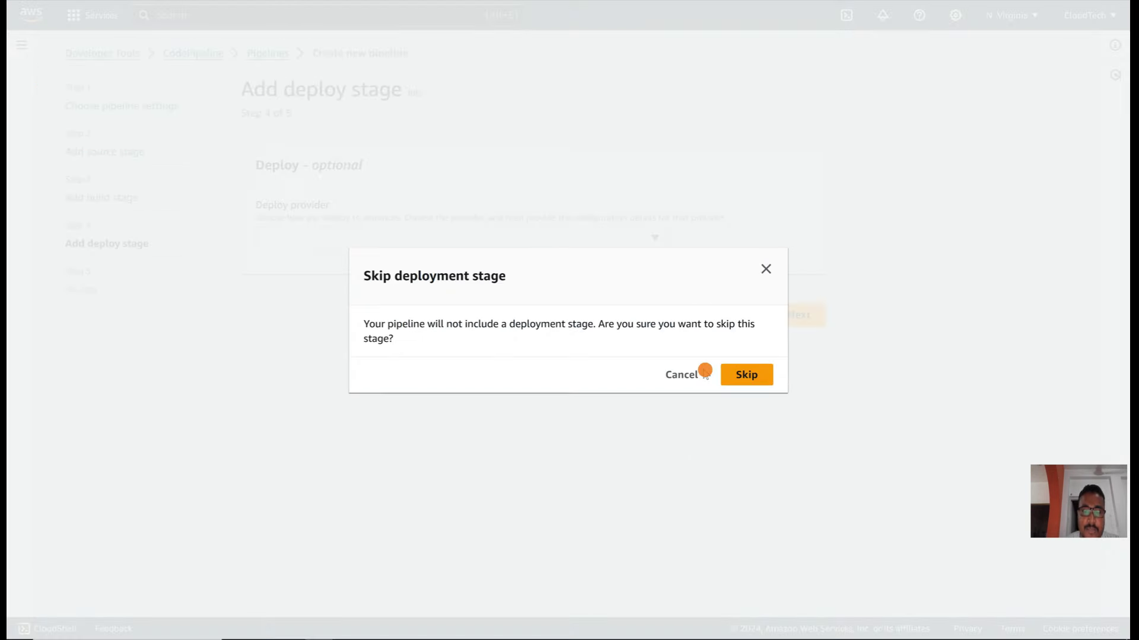
left_click(745, 375)
scroll(481, 336, "down", 12)
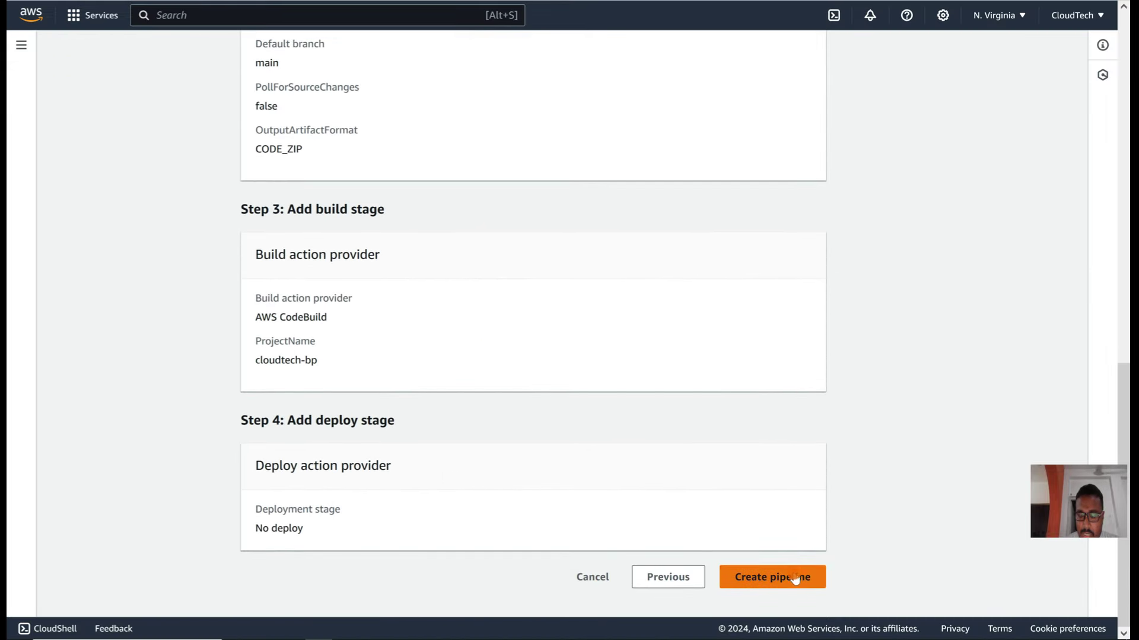
left_click(794, 575)
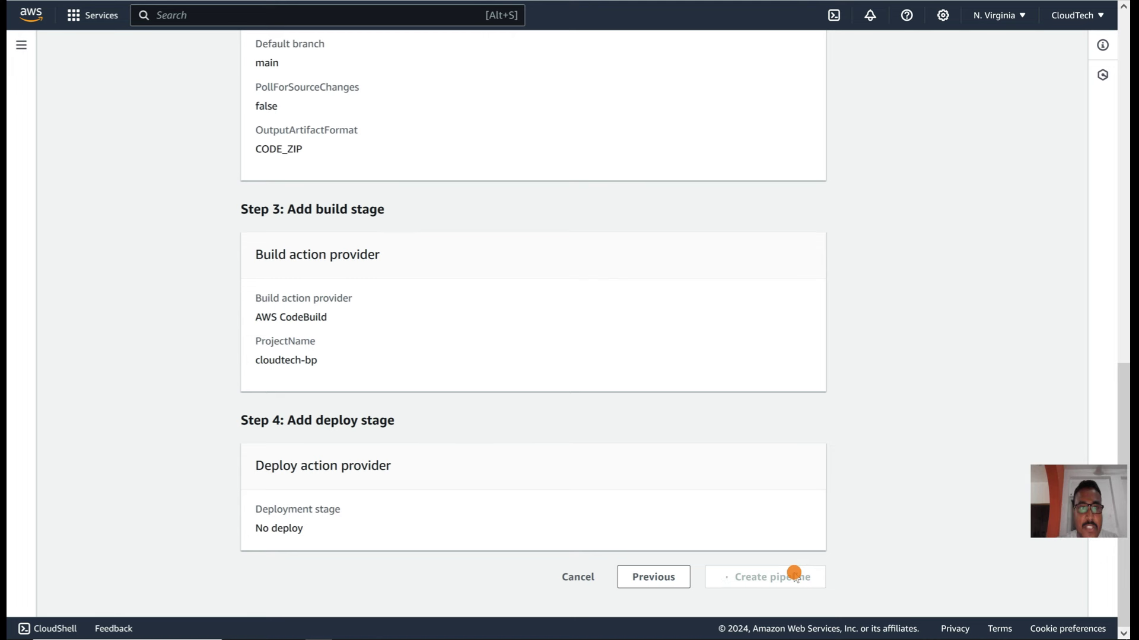
left_click(31, 13)
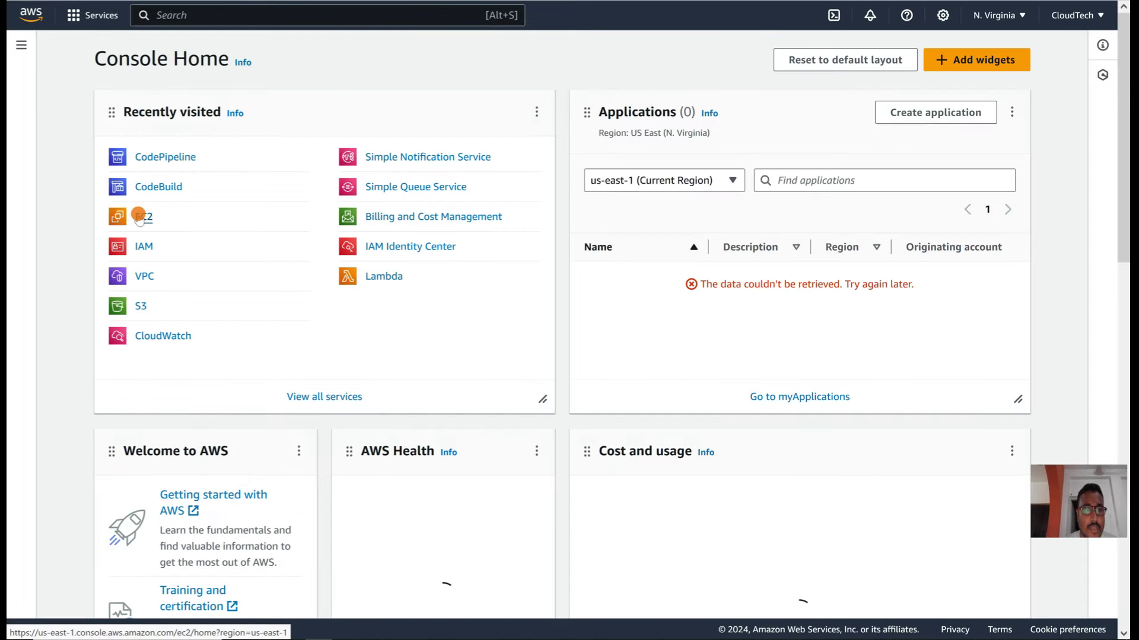
left_click(137, 213)
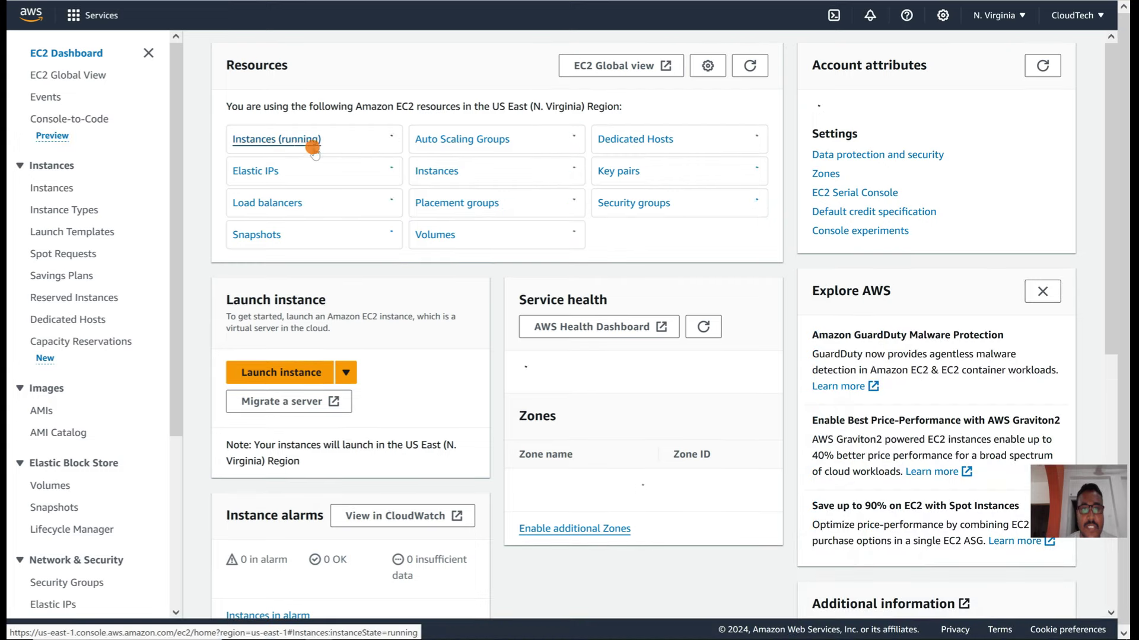
Step: Check and refresh the running EC2 instances list, which shows no instances yet
left_click(296, 147)
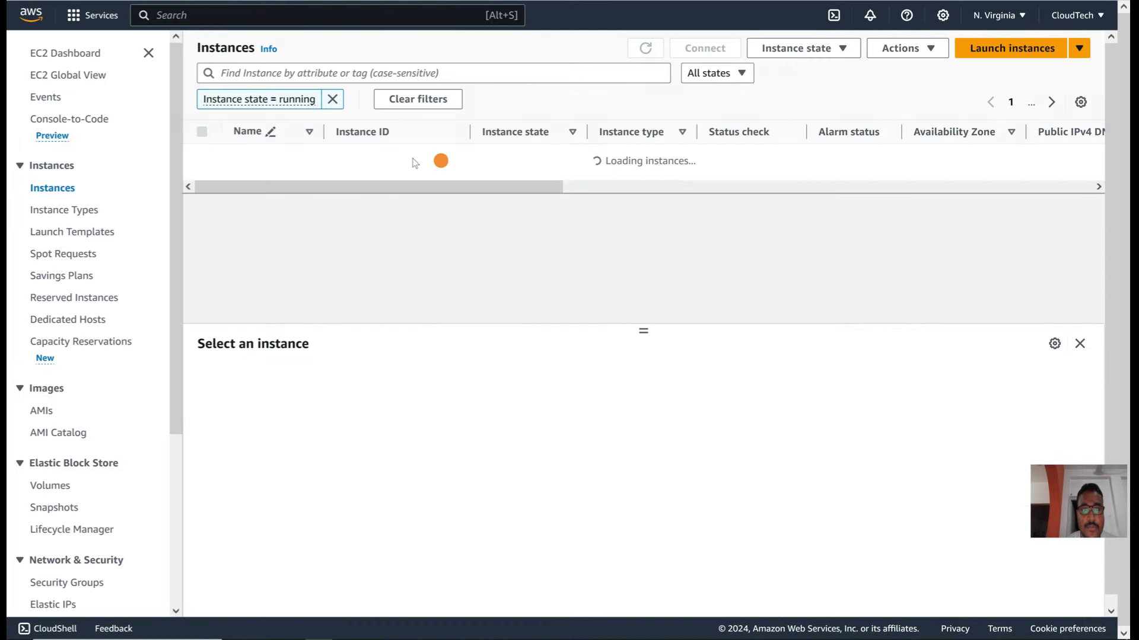
left_click(644, 48)
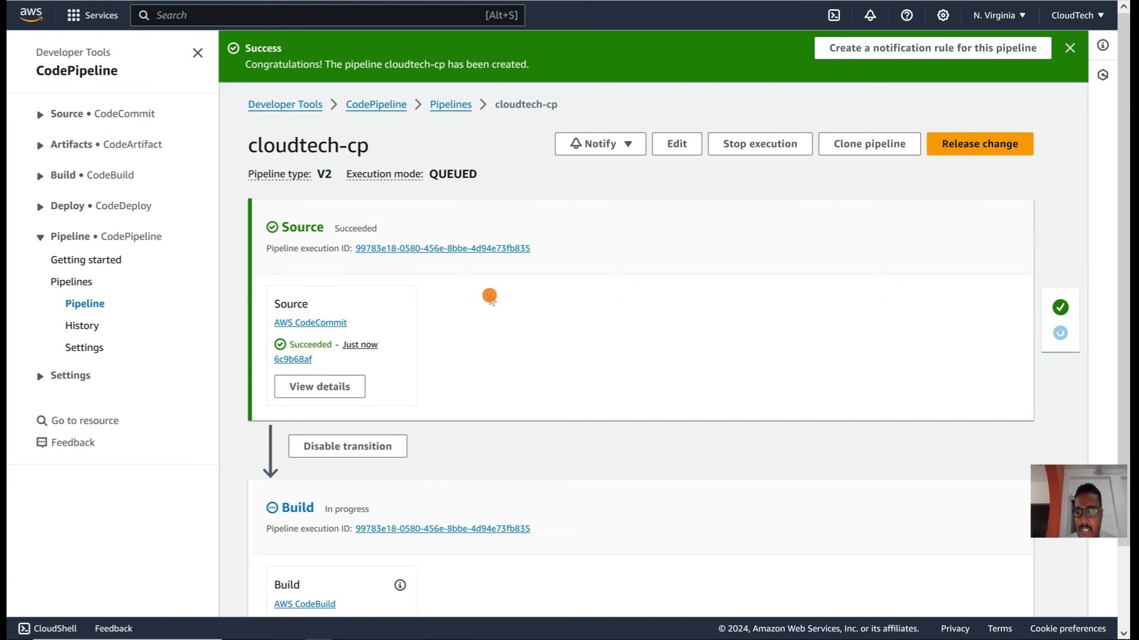
scroll(490, 297, "down", 2)
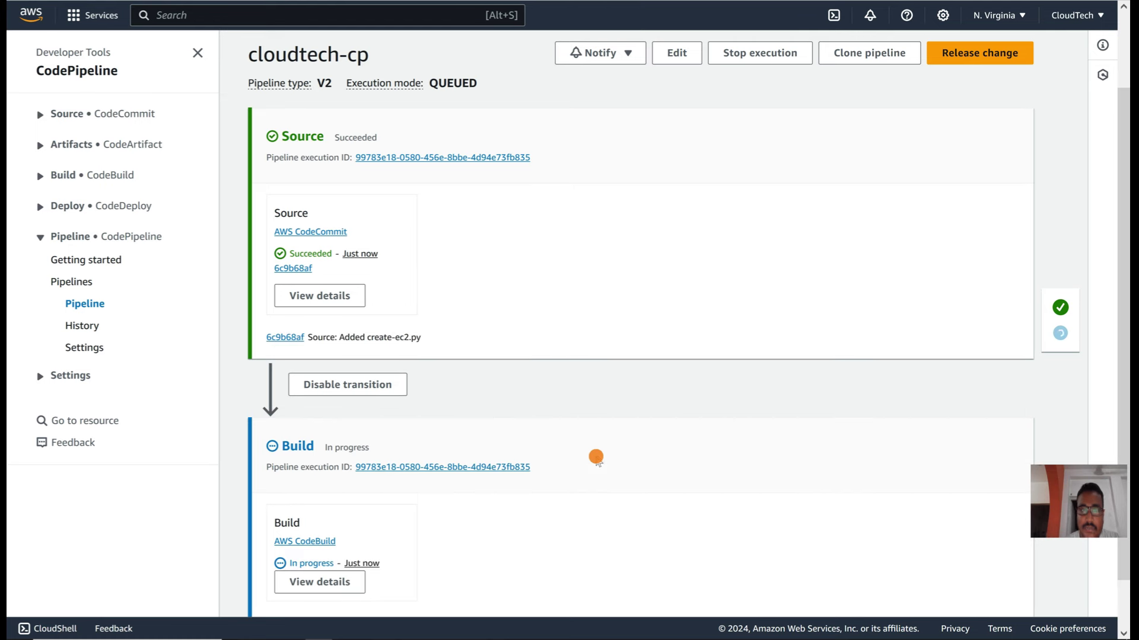
Step: Refresh the running instances list again, then view the succeeded Build stage's execution details
scroll(564, 371, "down", 1)
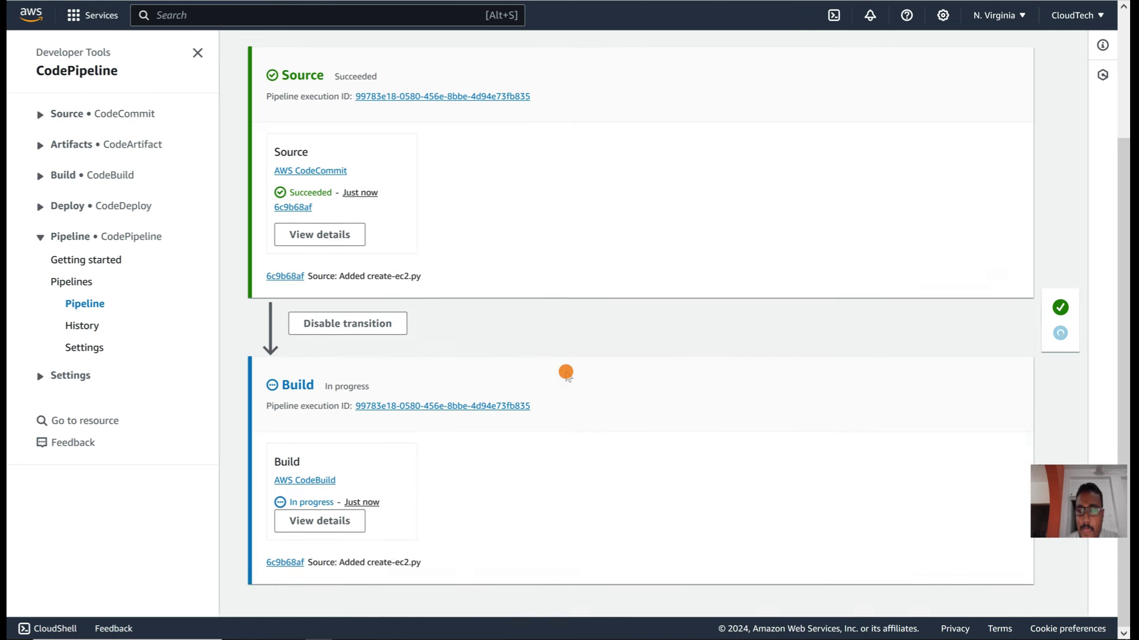
scroll(566, 372, "up", 2)
scroll(565, 371, "down", 2)
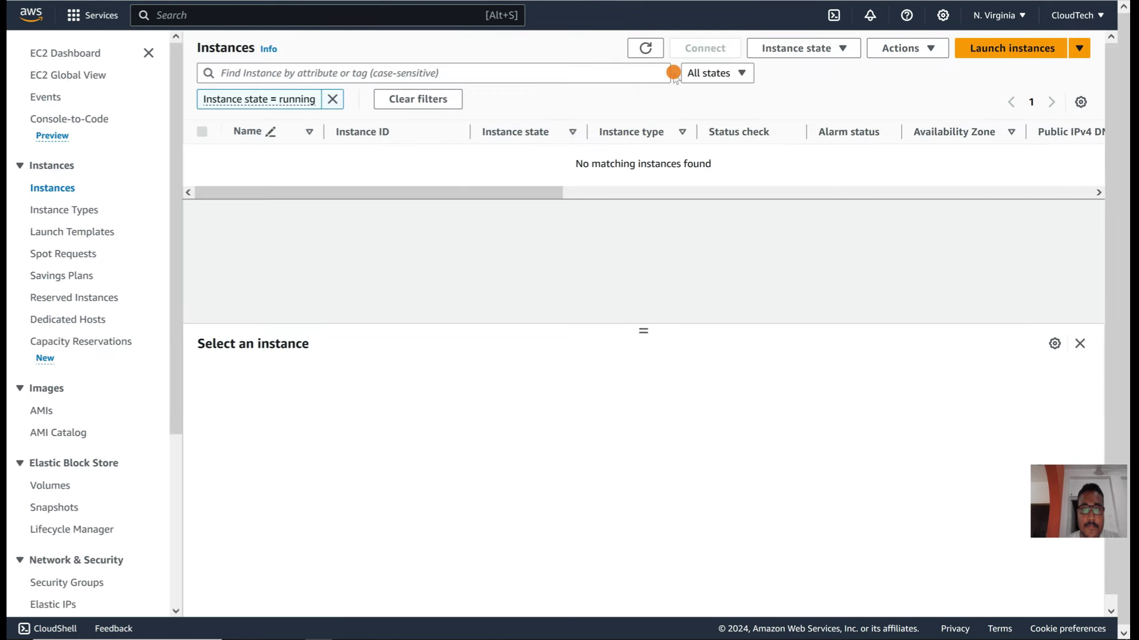
left_click(646, 48)
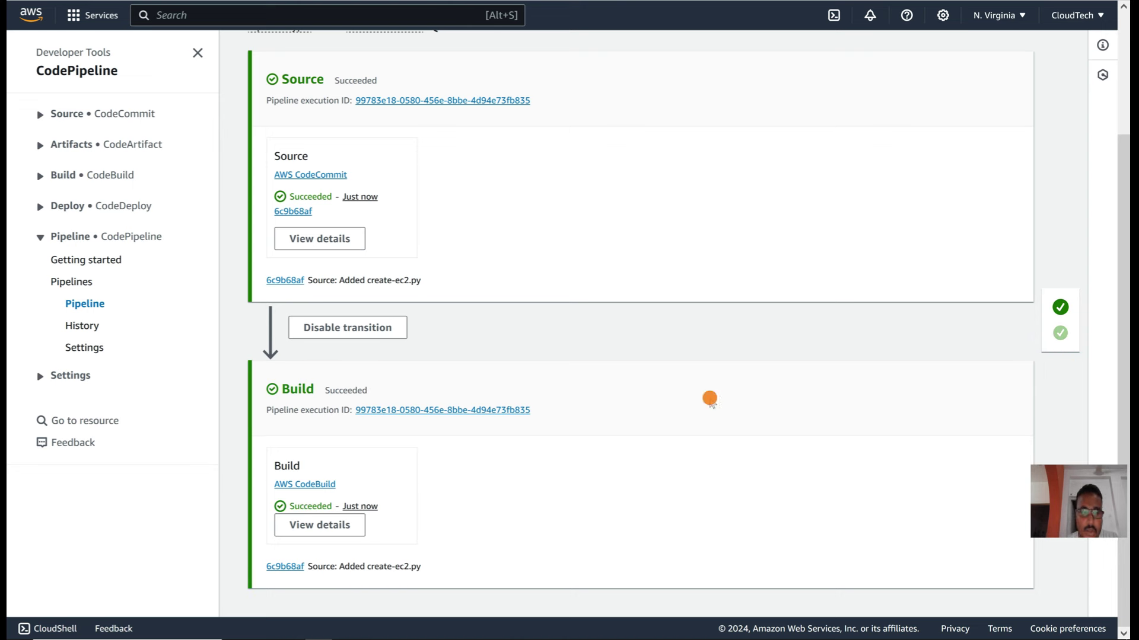
left_click(319, 525)
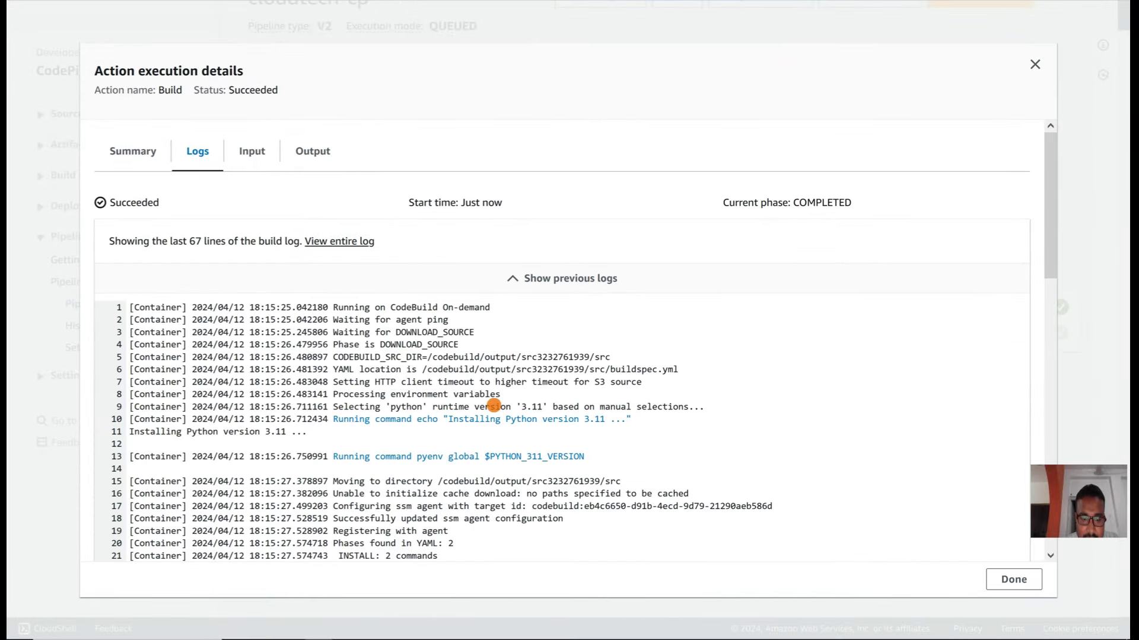
Step: Find the UnauthorizedOperation error at log line 50 and highlight it with the CodeBuild service role name
scroll(492, 406, "down", 2)
scroll(427, 417, "down", 5)
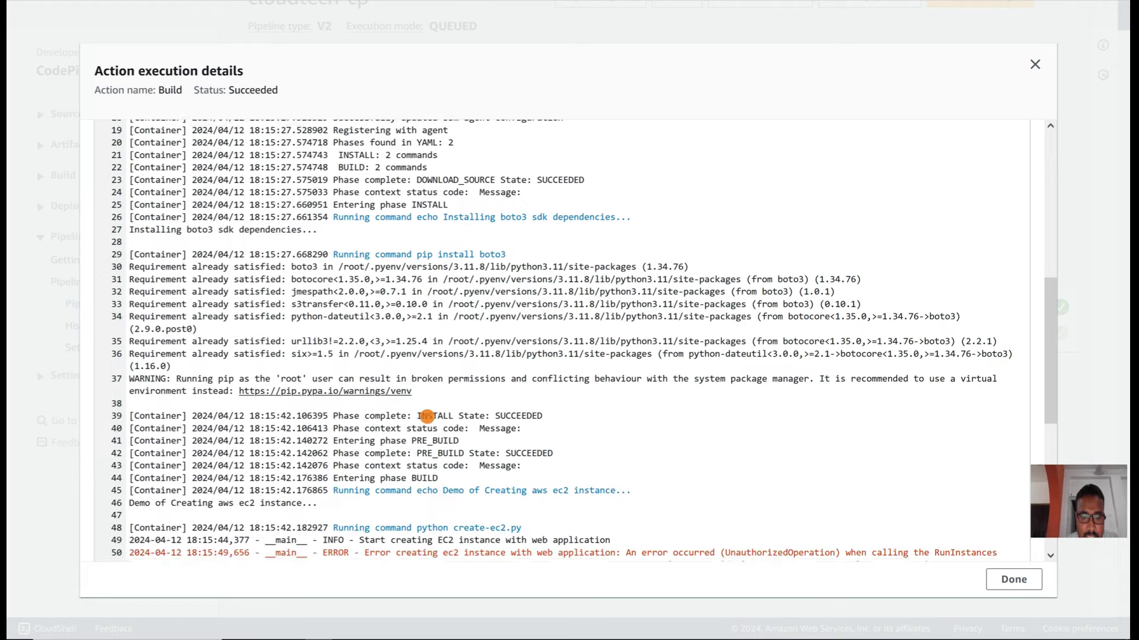
scroll(427, 417, "down", 3)
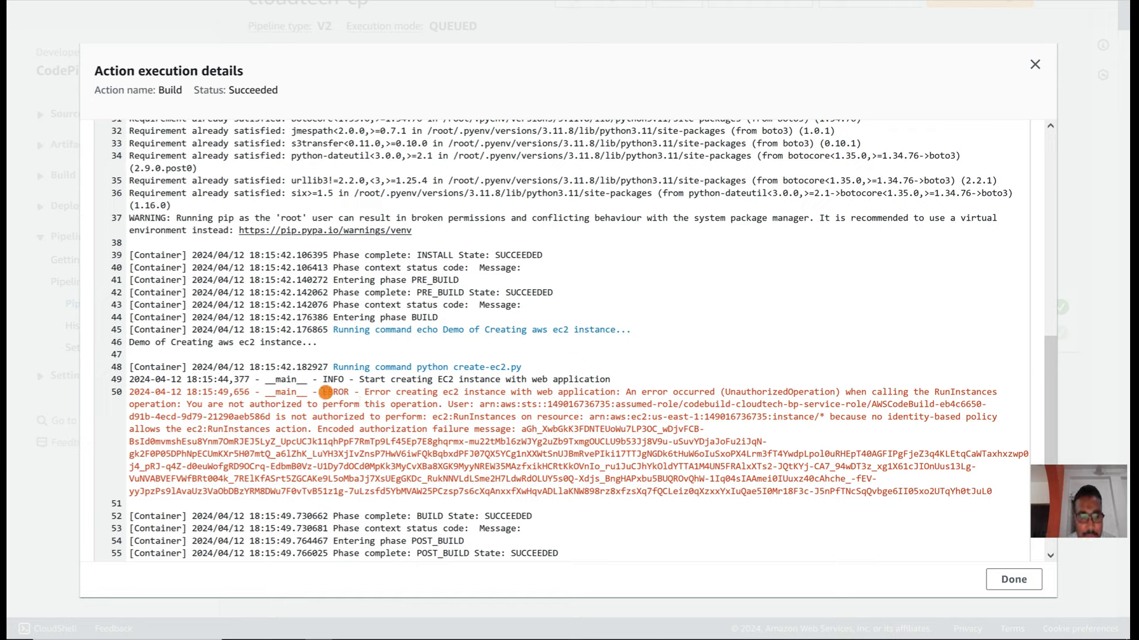
left_click_drag(323, 392, 699, 479)
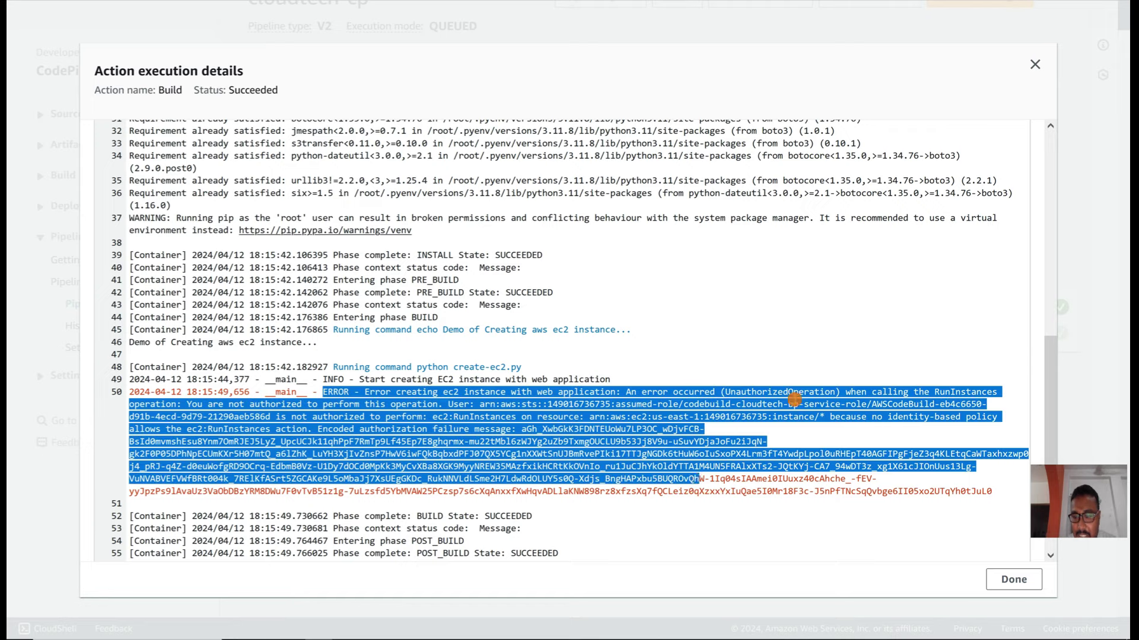
double_click(766, 393)
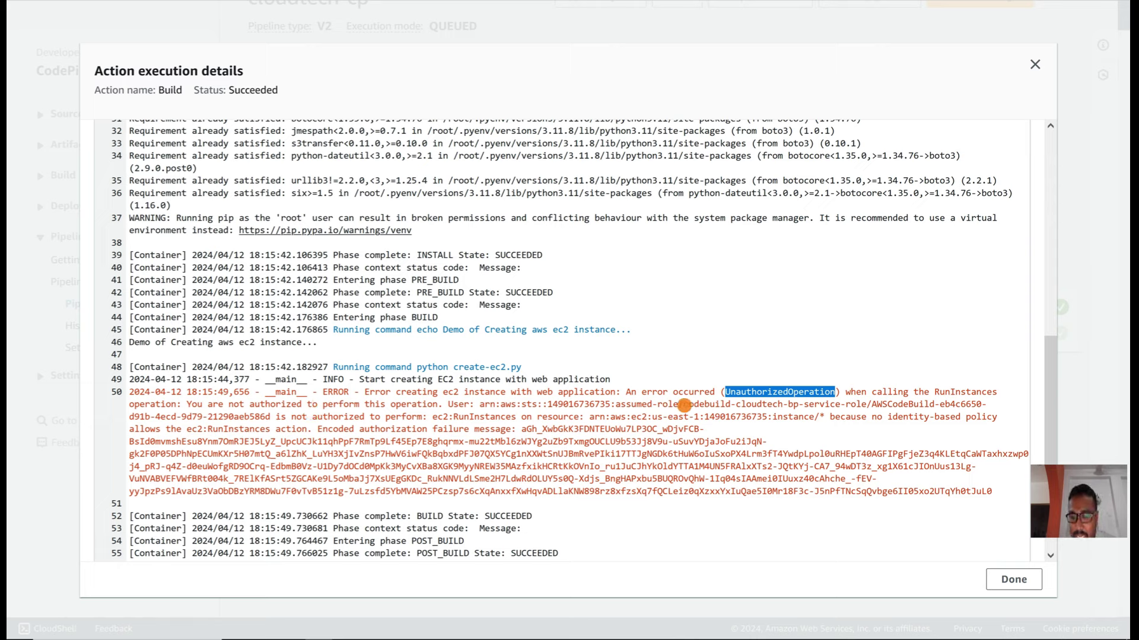
left_click_drag(684, 406, 863, 405)
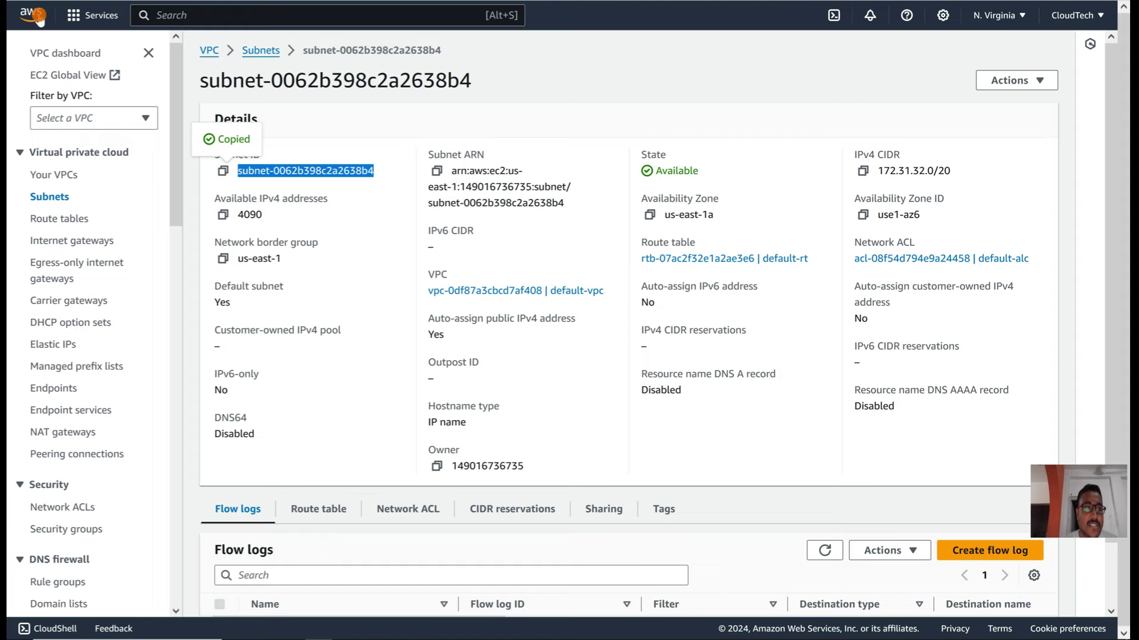
left_click(239, 168)
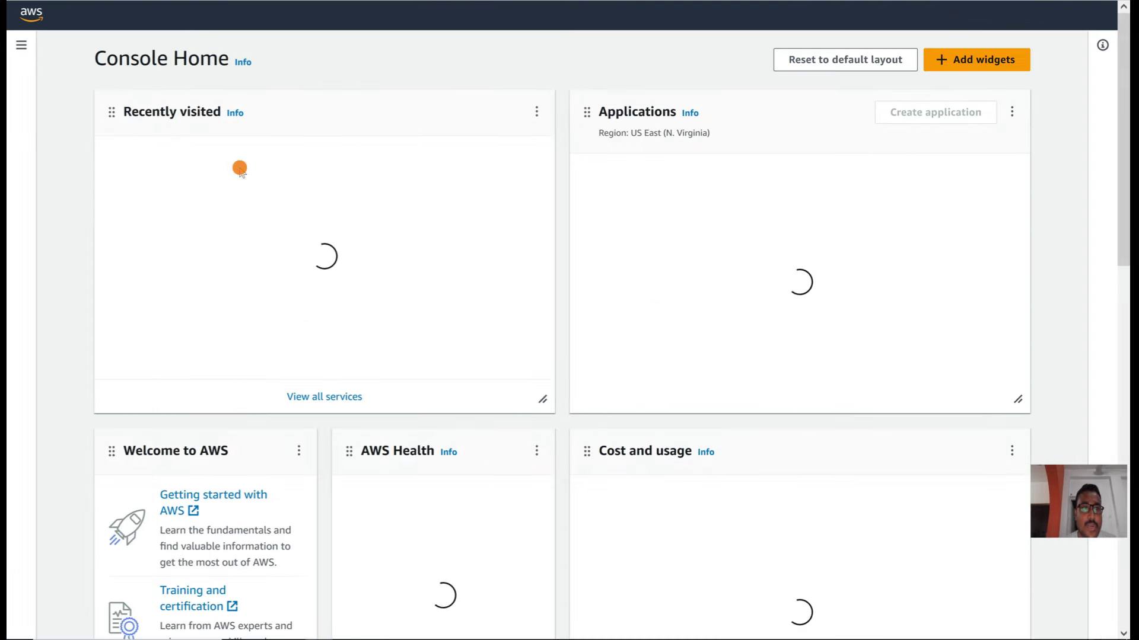
Step: Find and open codebuild-cloudtech-bp-service-role in IAM Roles
left_click(144, 247)
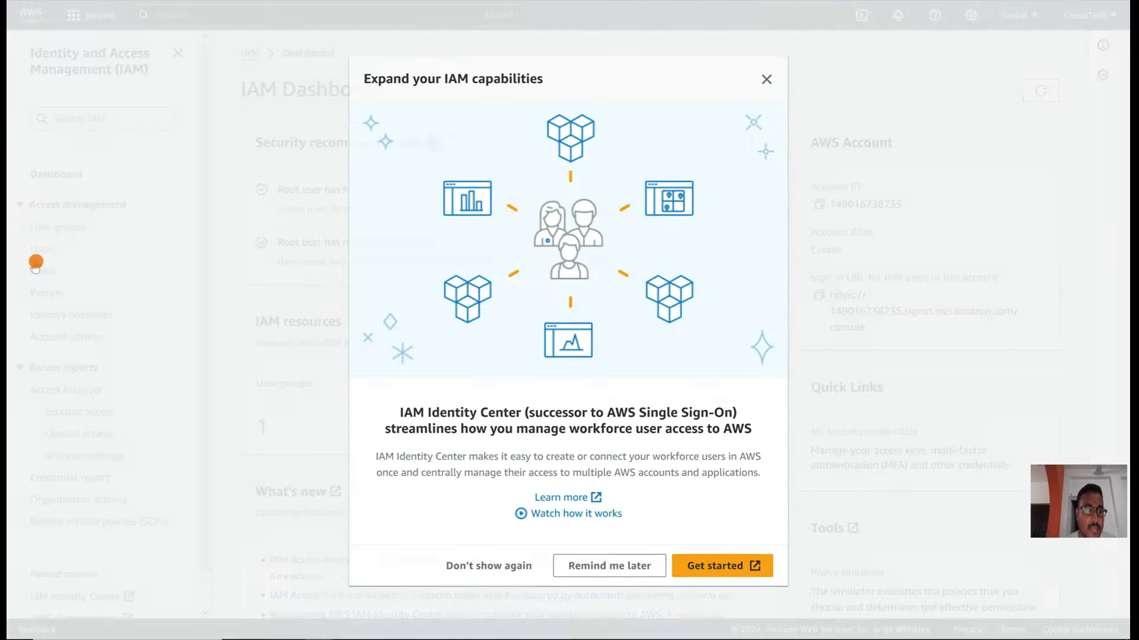
left_click(765, 80)
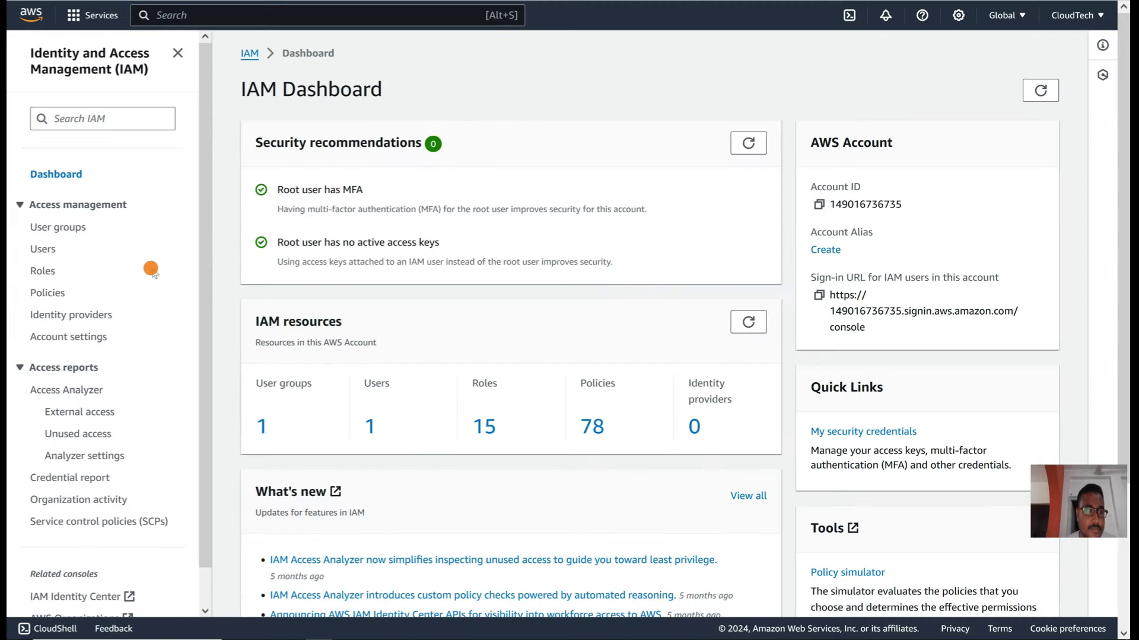
left_click(42, 271)
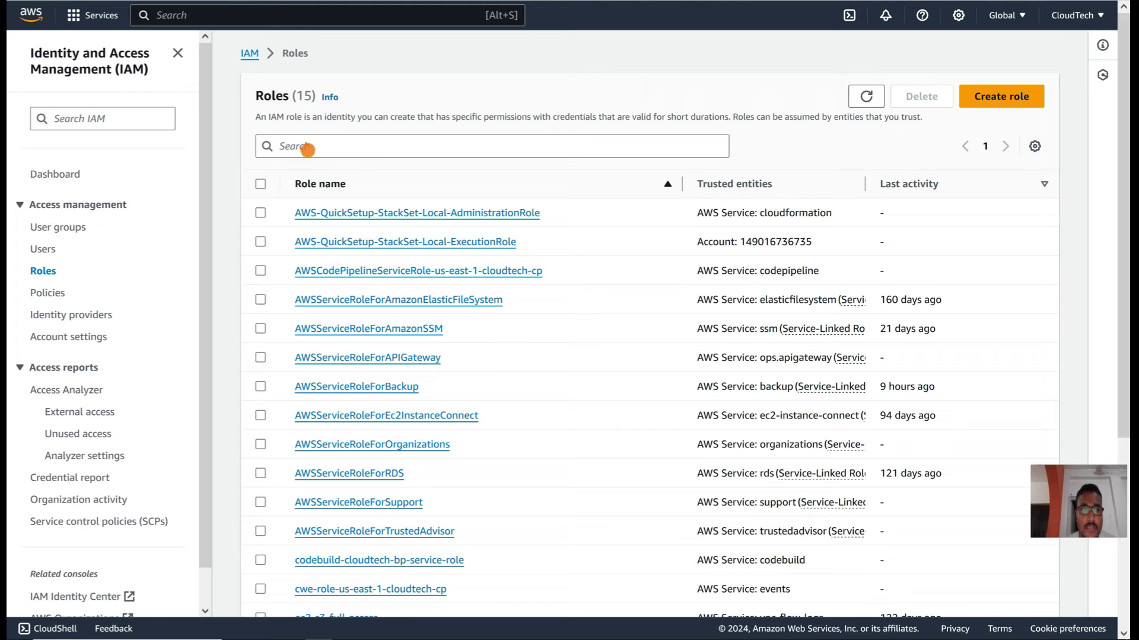
left_click(307, 149)
type("codebuild-cloudtech-bp-service-role")
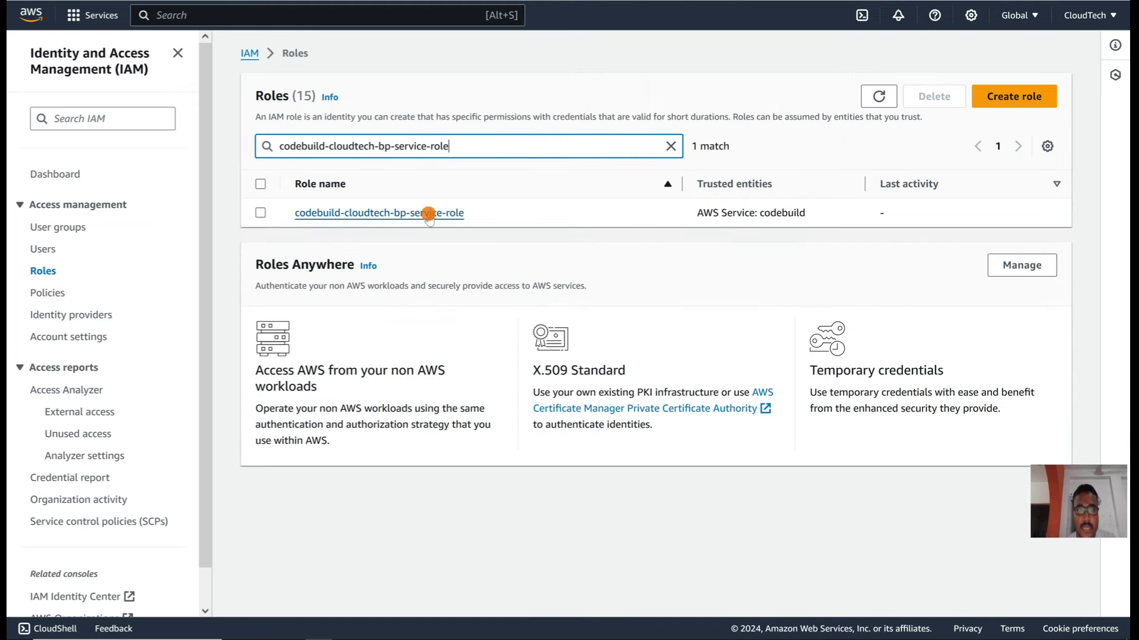
left_click(426, 213)
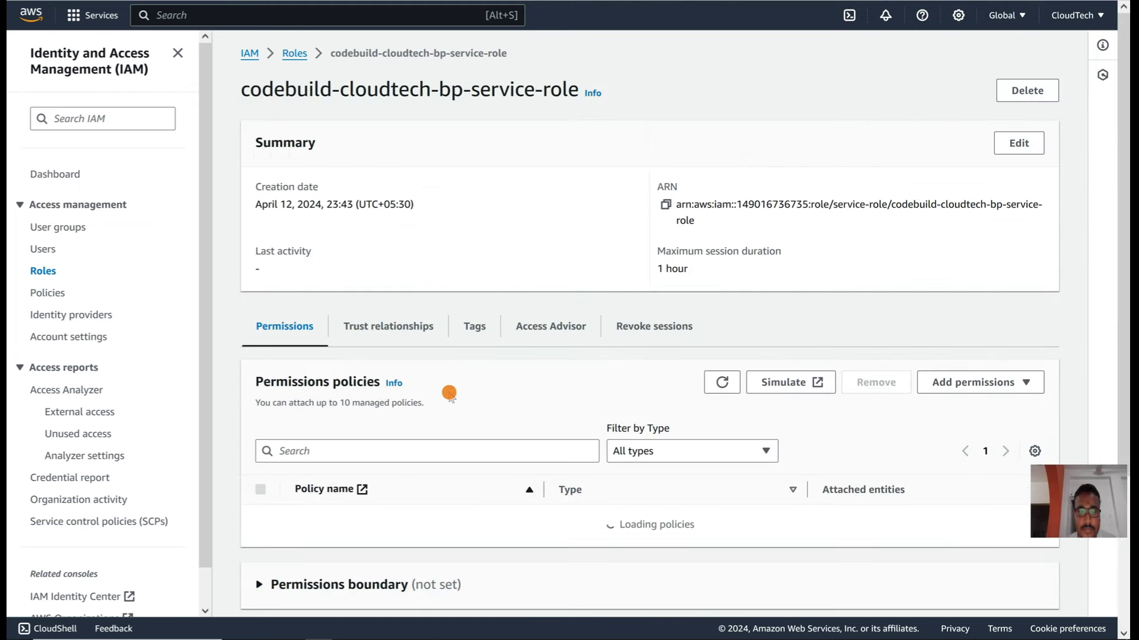
Step: Attach the AmazonEC2FullAccess managed policy to the role
left_click(969, 380)
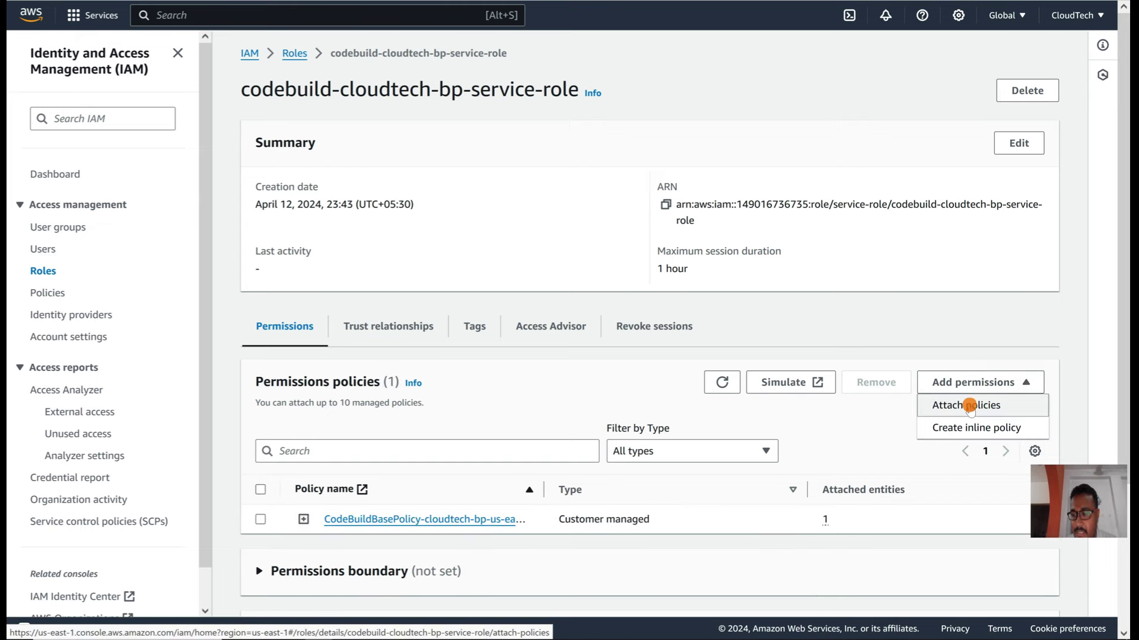
left_click(969, 407)
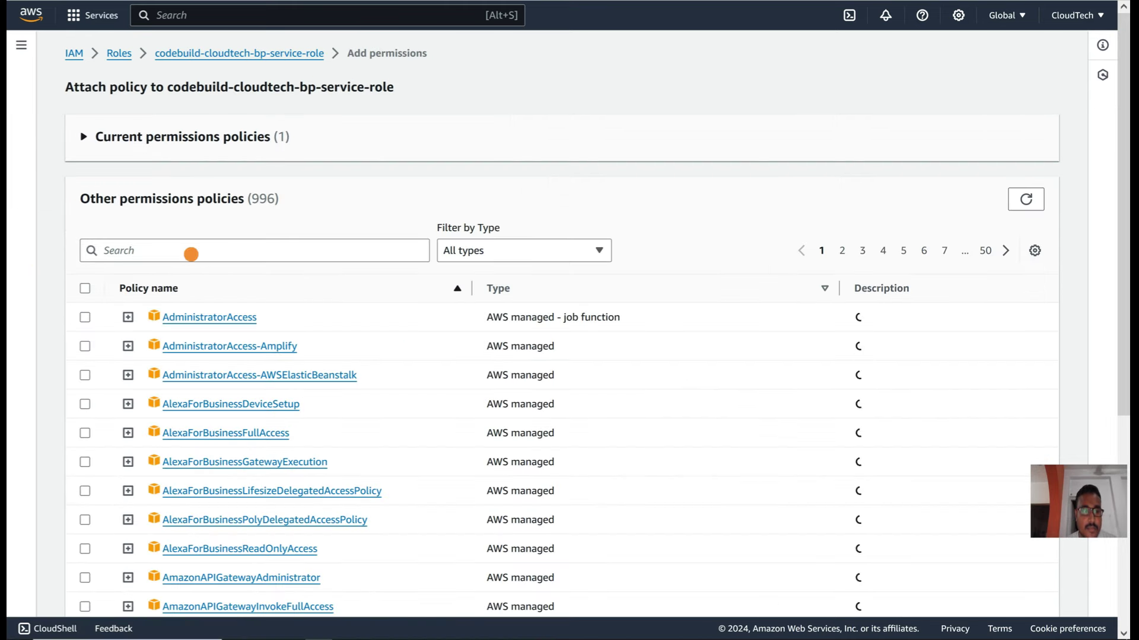
left_click(191, 254)
type("ec2")
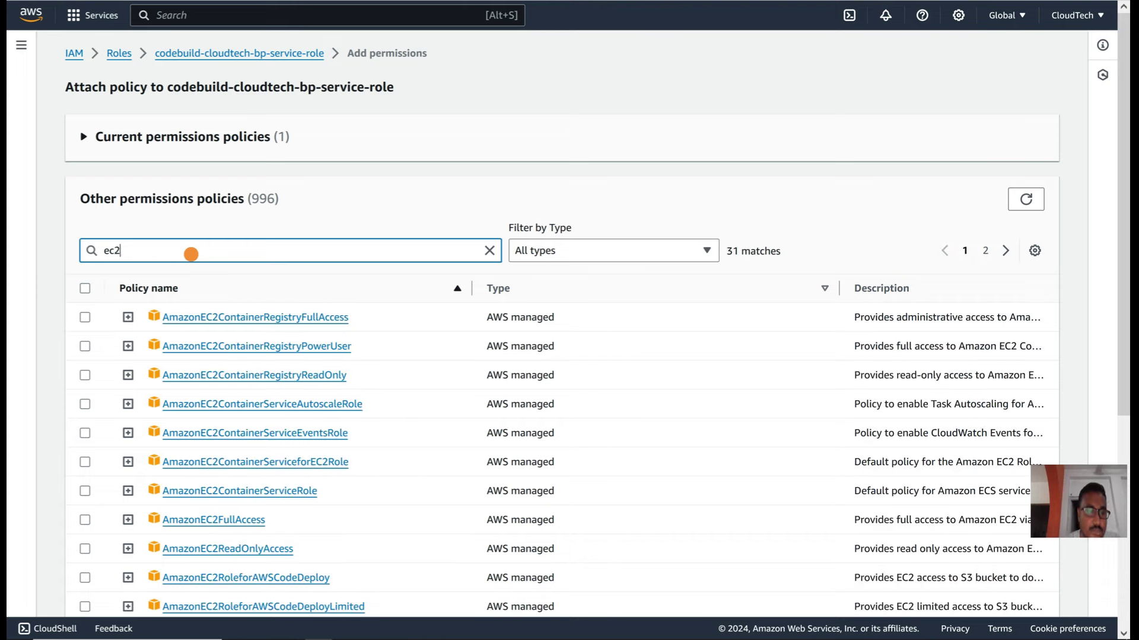
left_click(85, 521)
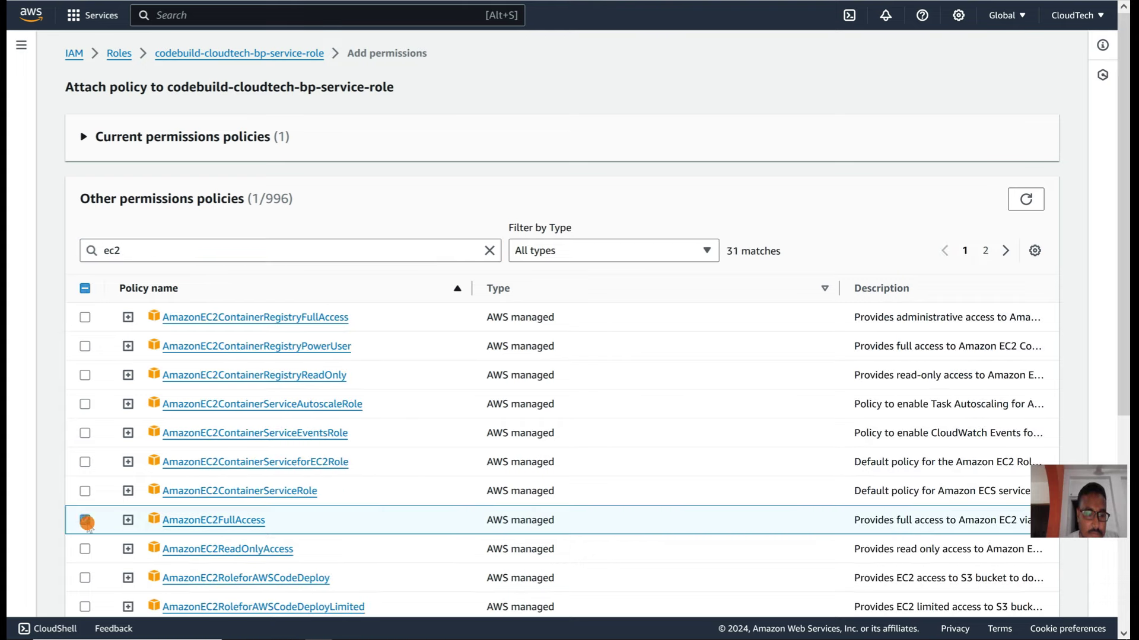
scroll(949, 581, "down", 5)
left_click(992, 595)
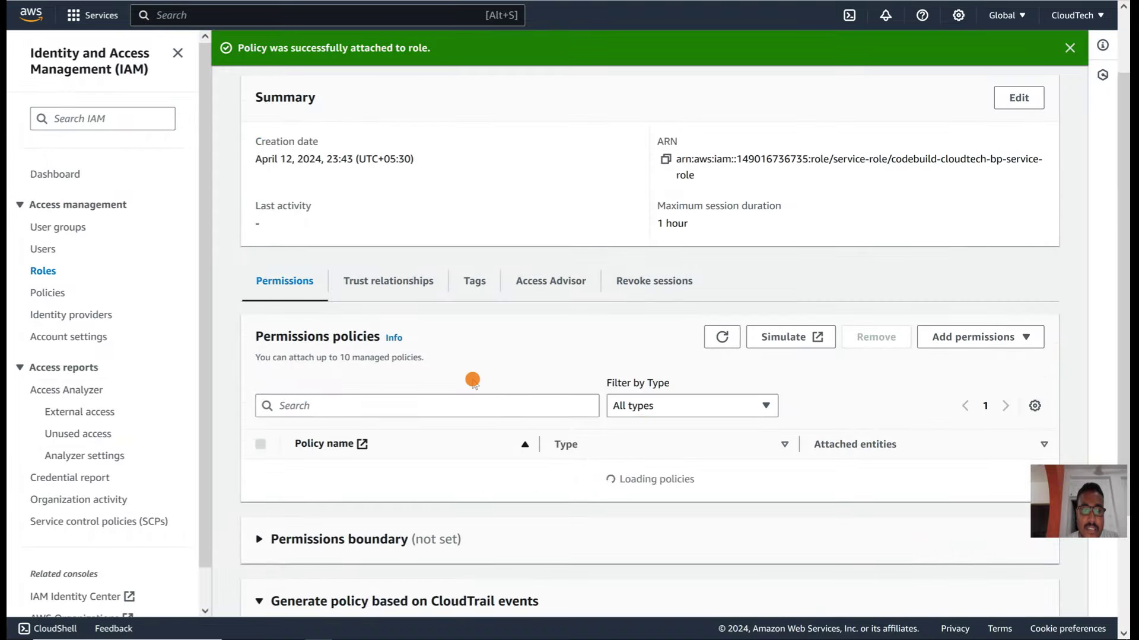
Step: Inspect the CodeBuildBasePolicy JSON and re-mark the RunInstances error in the build log
scroll(473, 376, "down", 3)
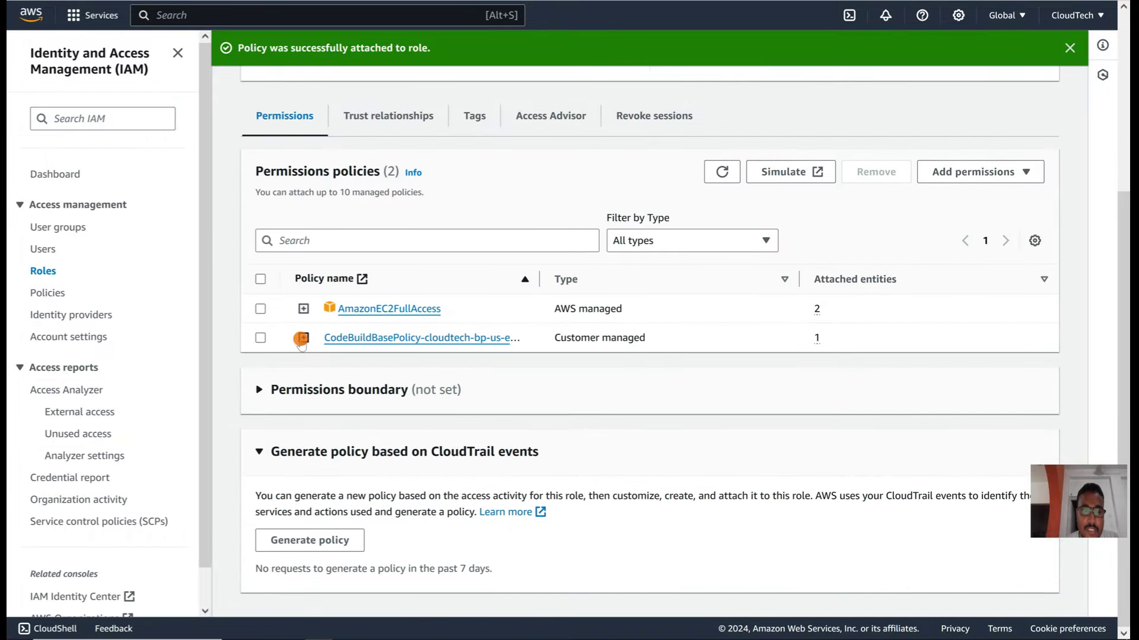
left_click(303, 338)
scroll(448, 479, "down", 3)
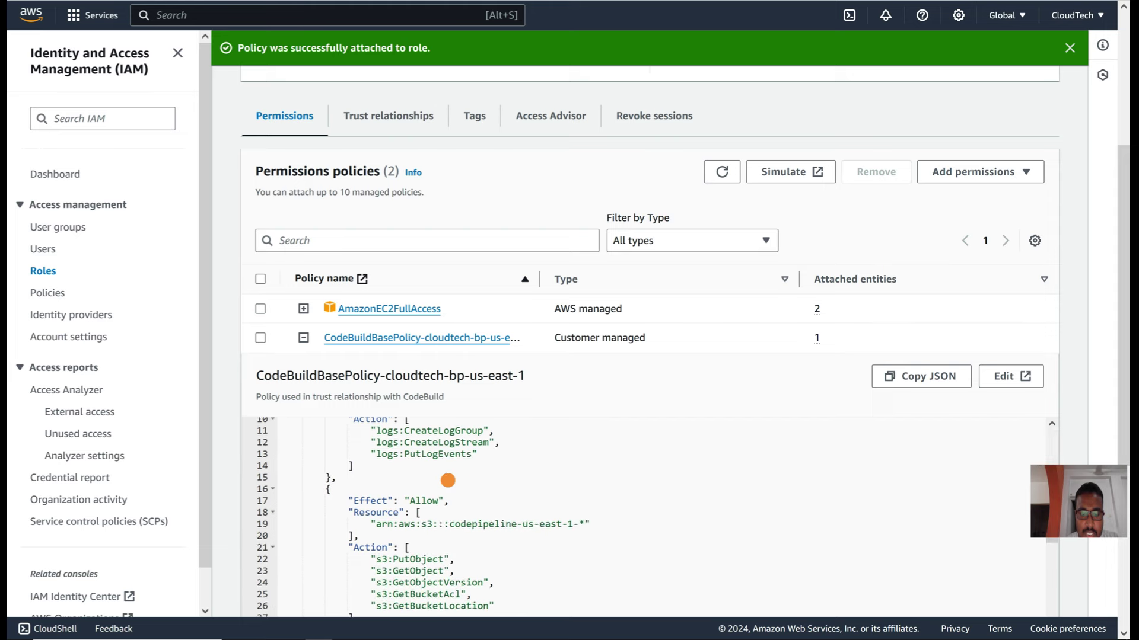
scroll(448, 480, "down", 2)
scroll(447, 480, "up", 5)
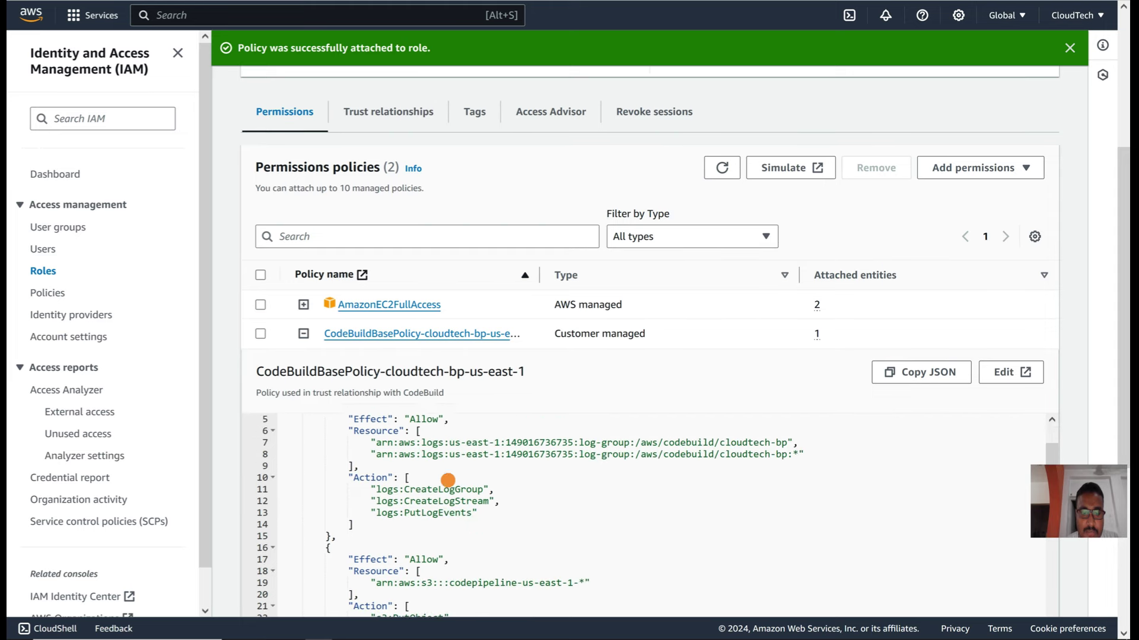
left_click(304, 335)
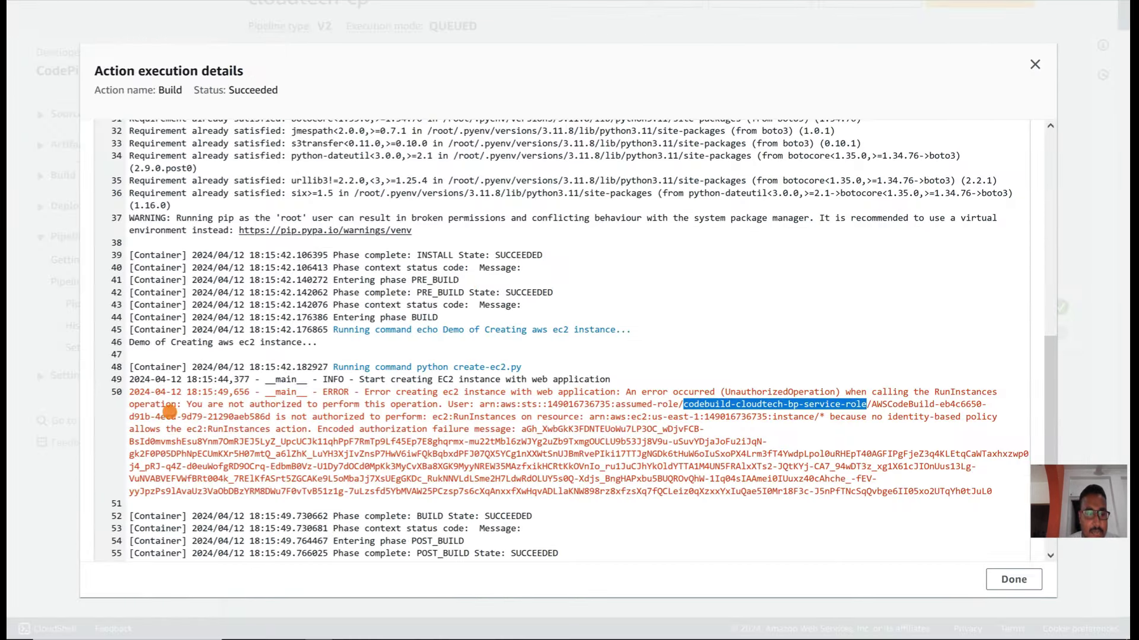
left_click_drag(129, 394, 696, 433)
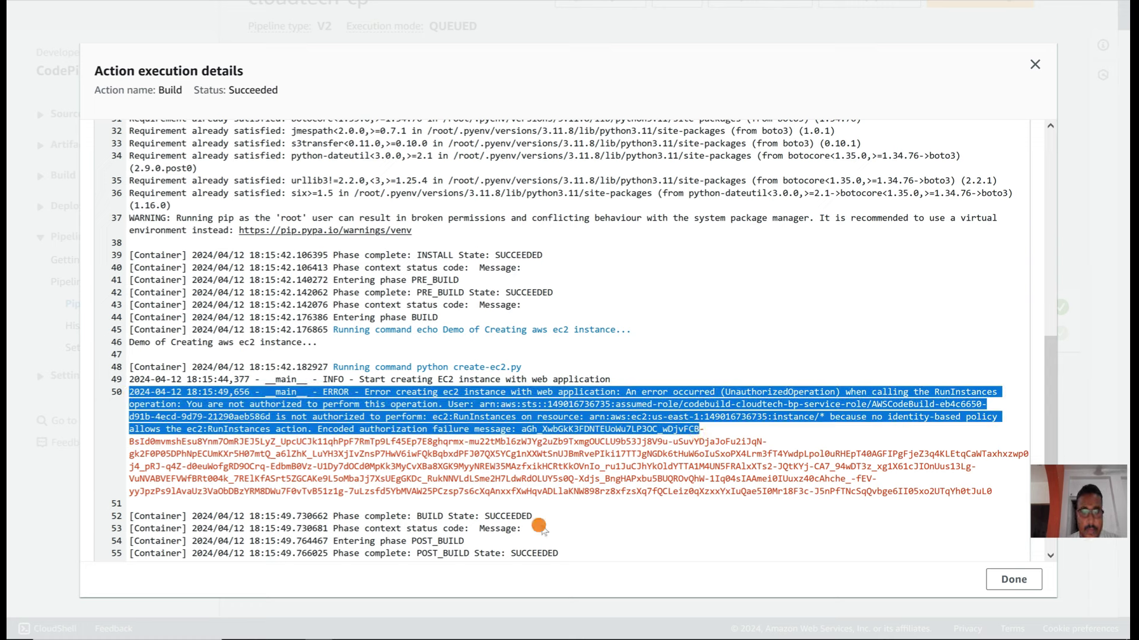
Step: Close the execution details, re-release the latest change through cloudtech-cp, and dismiss both success banners
left_click(1011, 580)
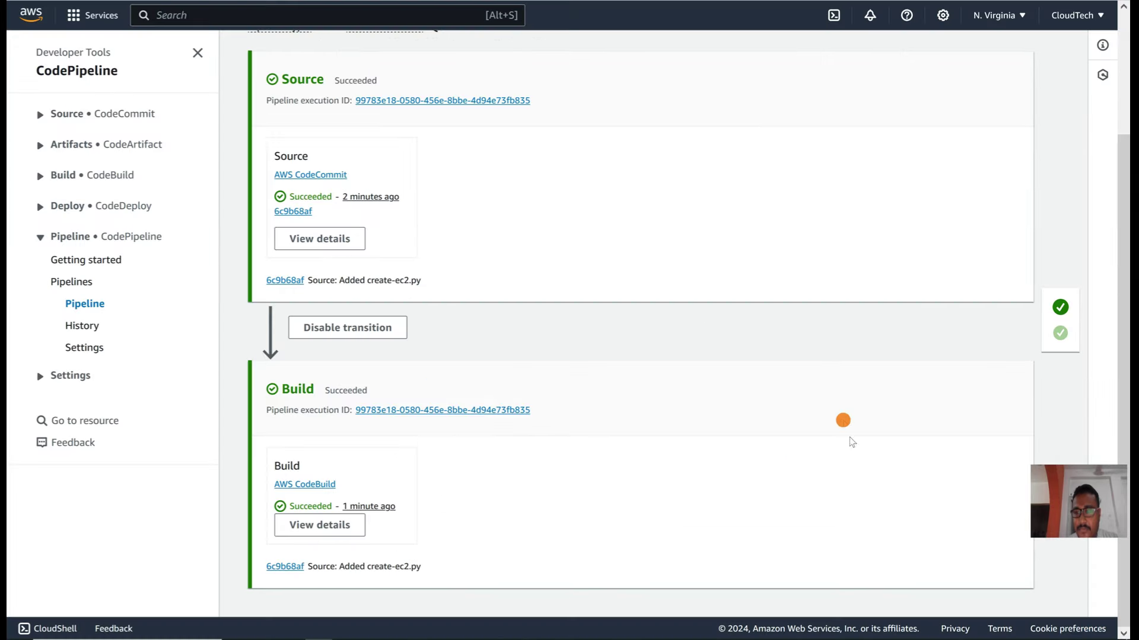
scroll(593, 369, "up", 3)
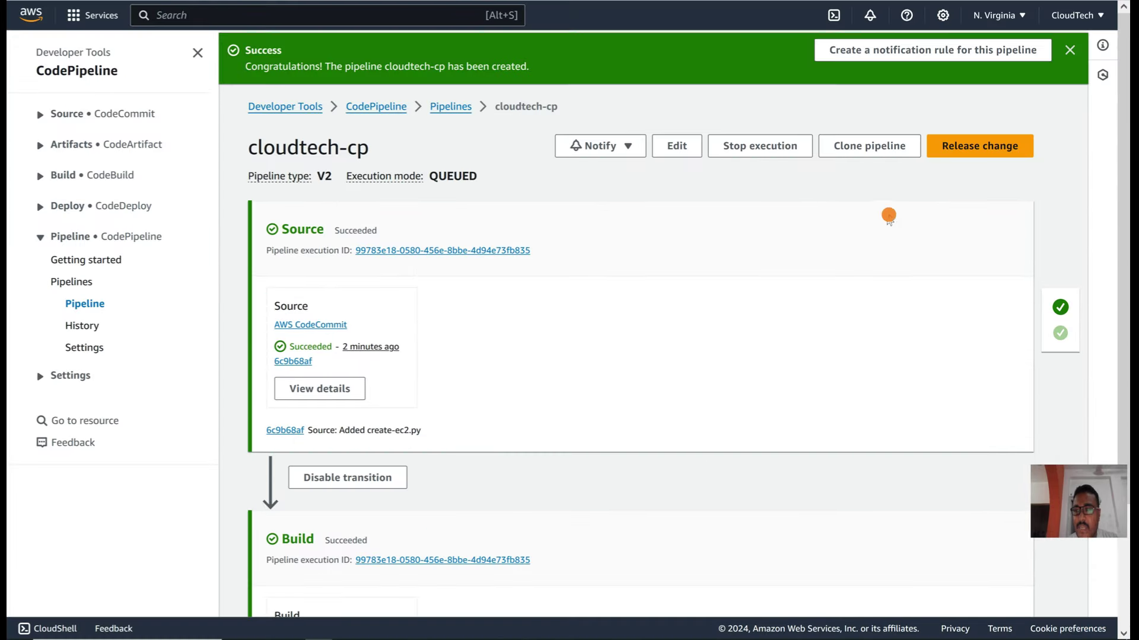
left_click(989, 147)
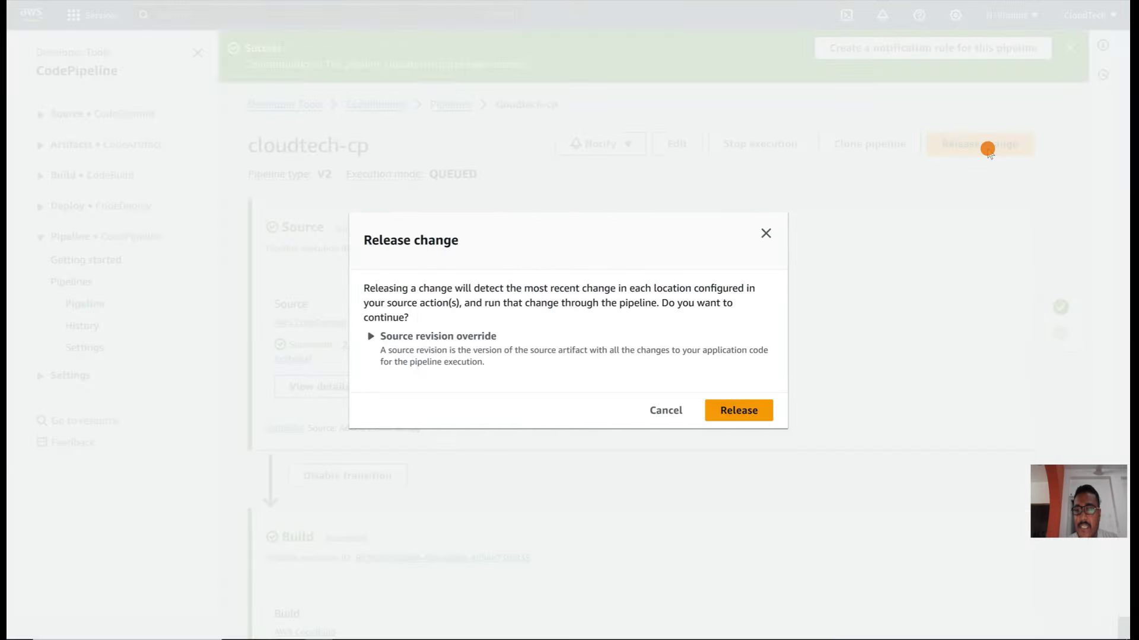
left_click(738, 417)
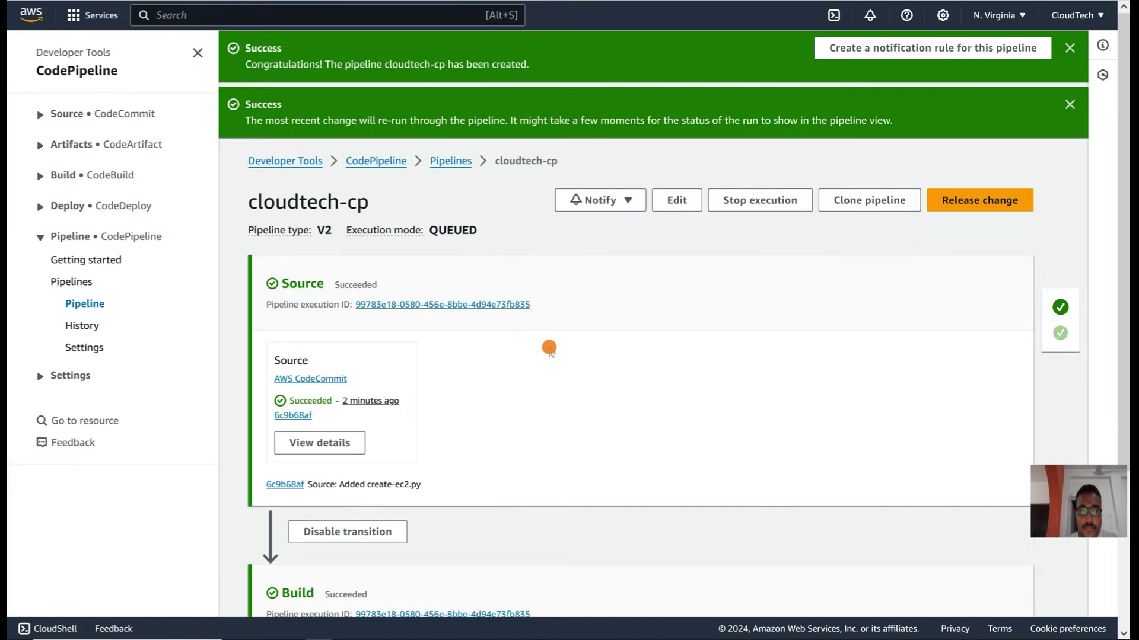
left_click(1069, 48)
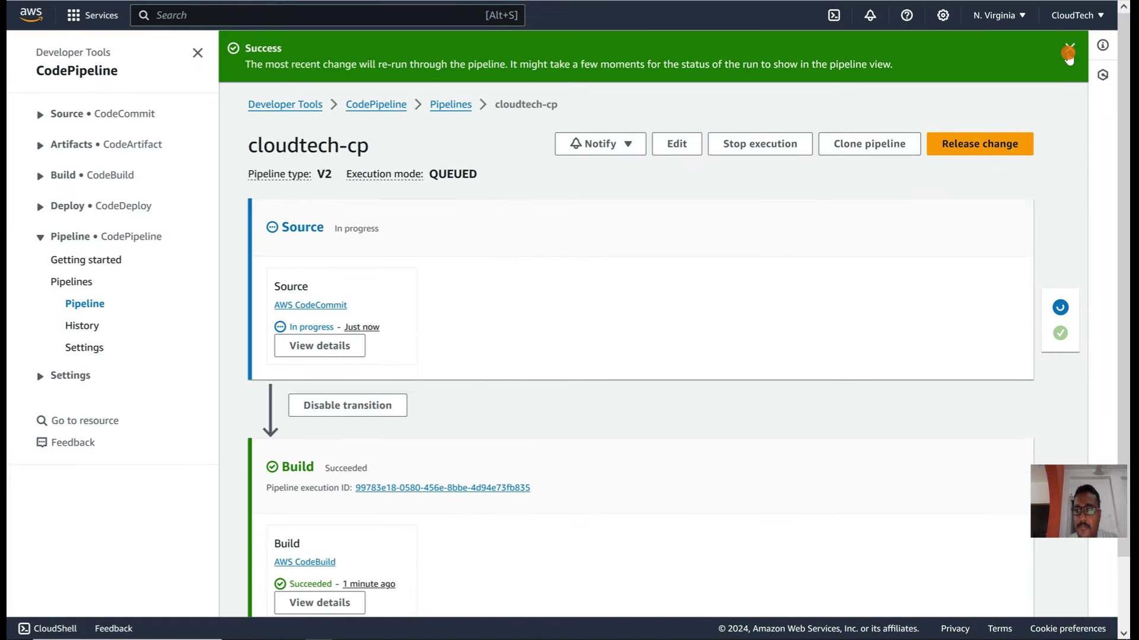
left_click(1068, 50)
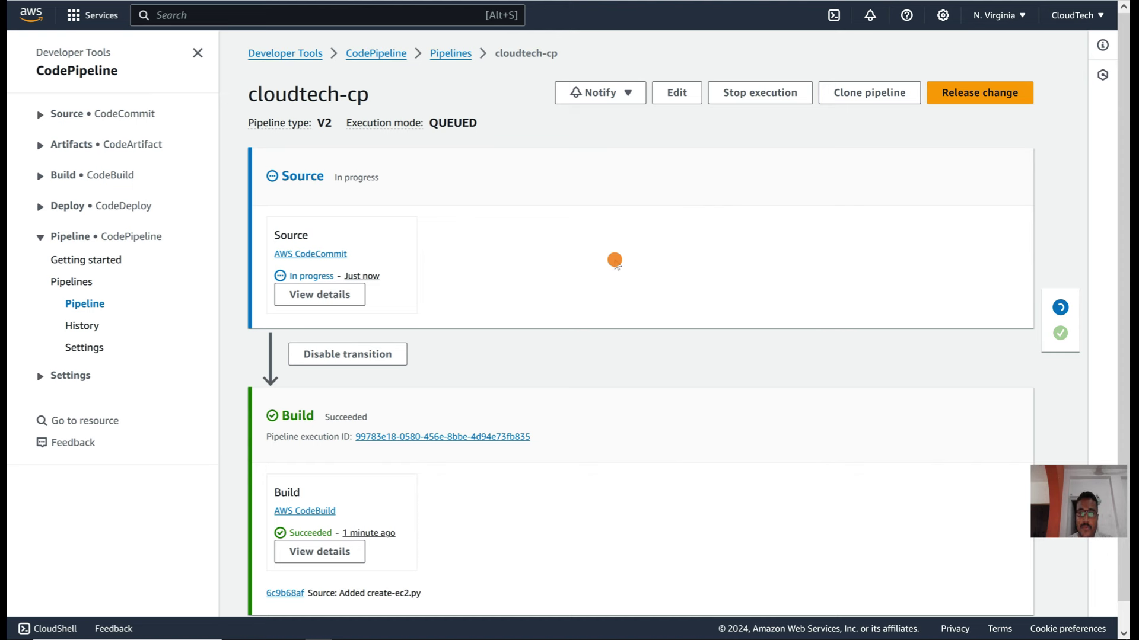
scroll(615, 261, "down", 1)
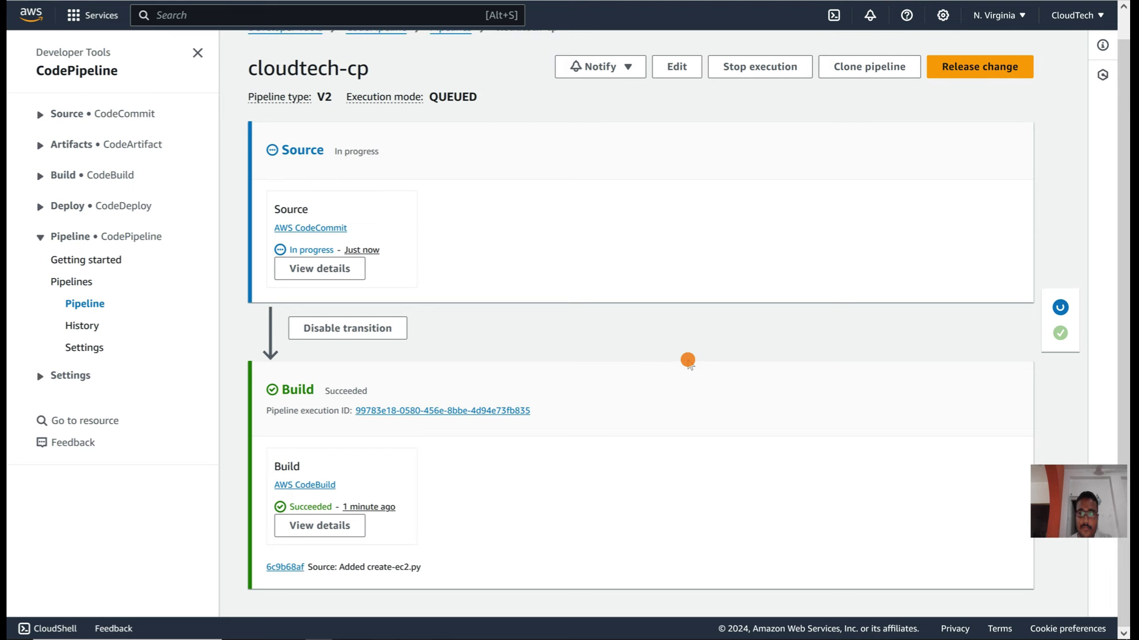
scroll(686, 359, "up", 1)
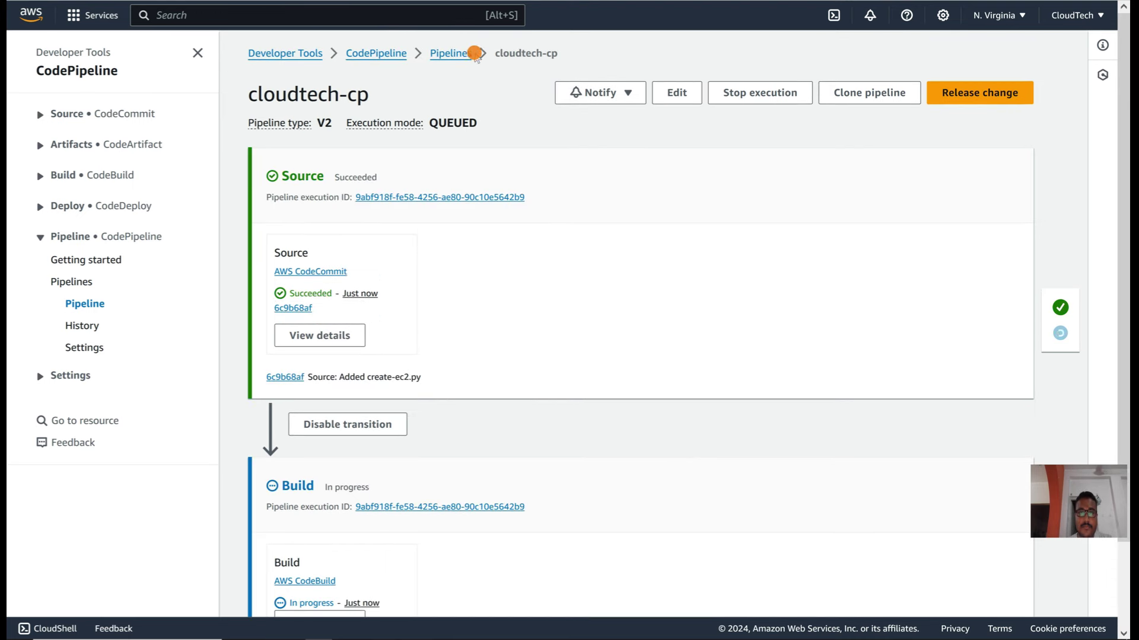
scroll(590, 366, "down", 3)
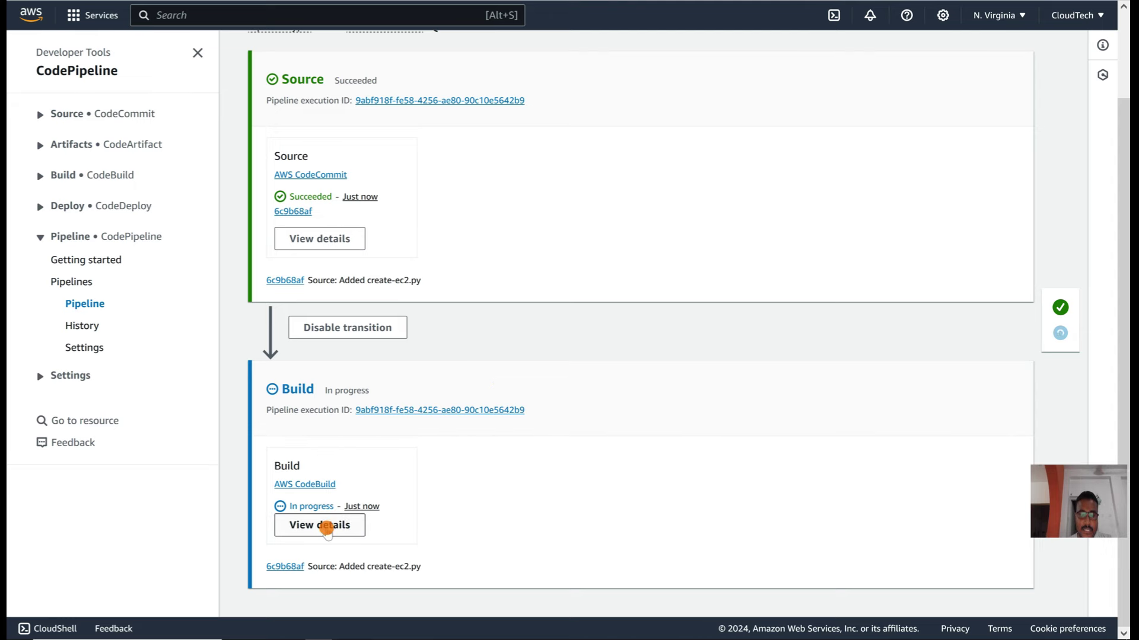
Step: Open the Build stage's logs and highlight the final 'Created instance with web application' message
left_click(325, 526)
scroll(406, 369, "down", 3)
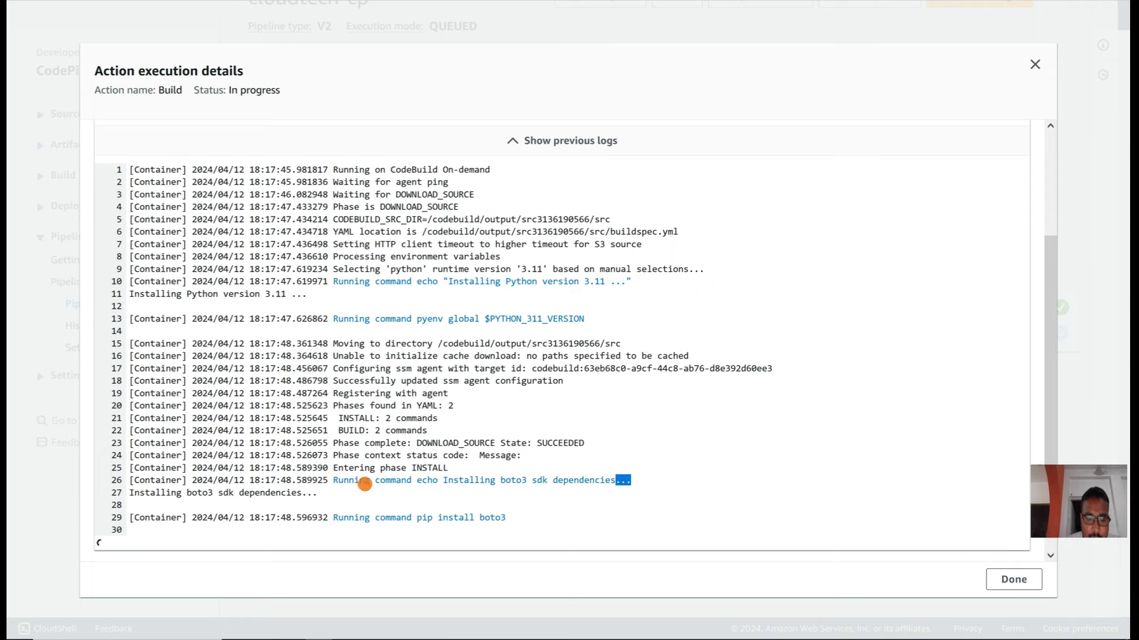
left_click_drag(332, 480, 633, 482)
left_click(633, 482)
scroll(635, 493, "down", 3)
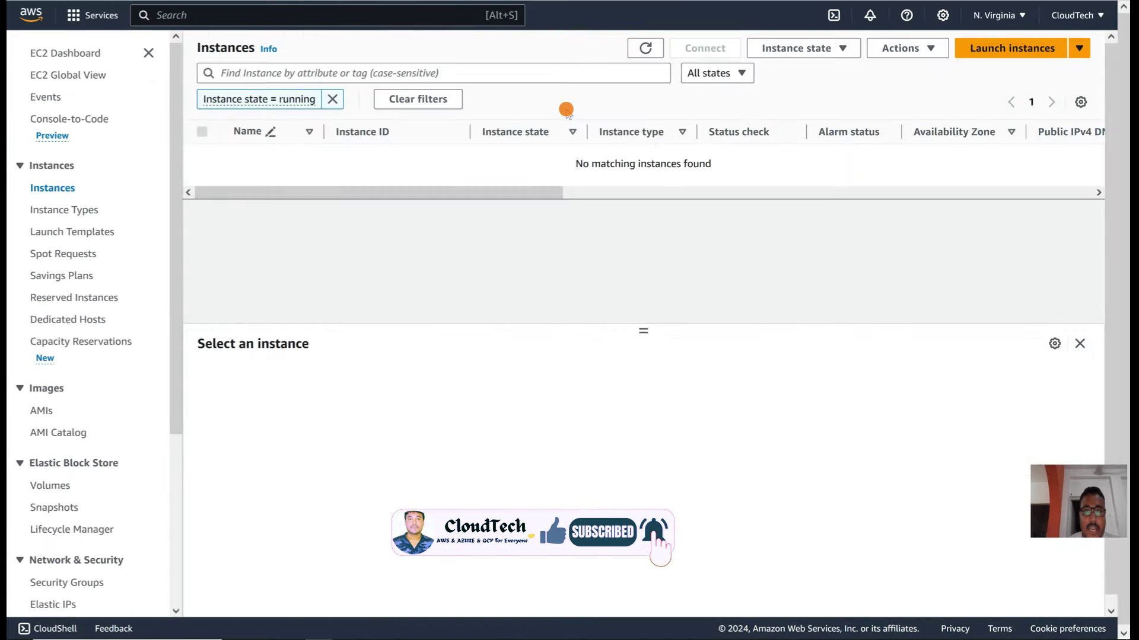
left_click(646, 48)
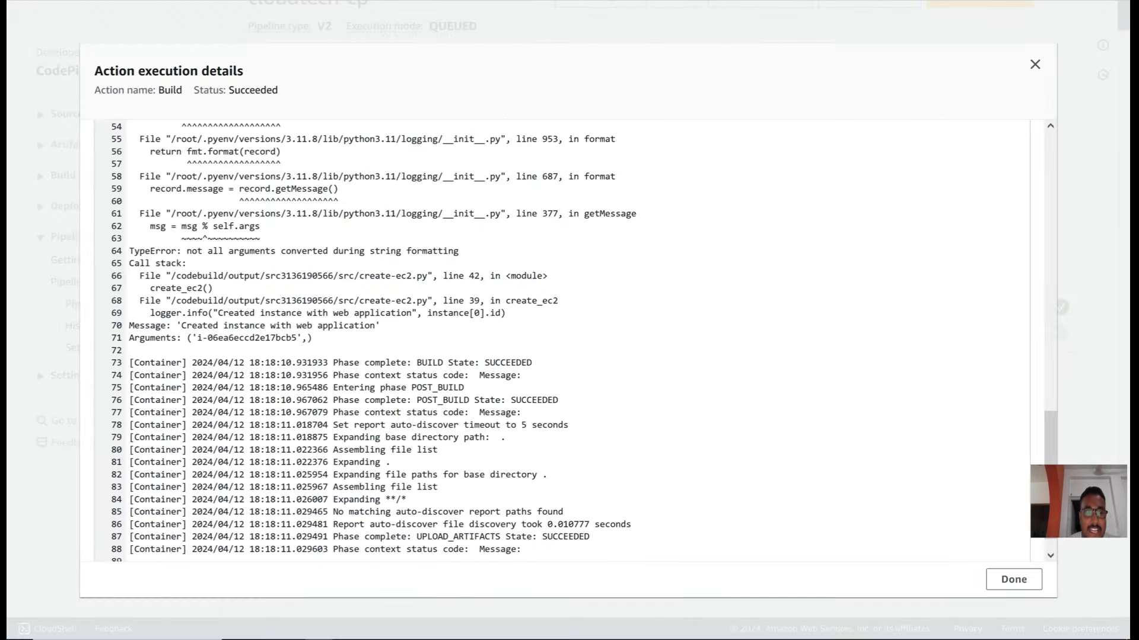
scroll(404, 416, "down", 1)
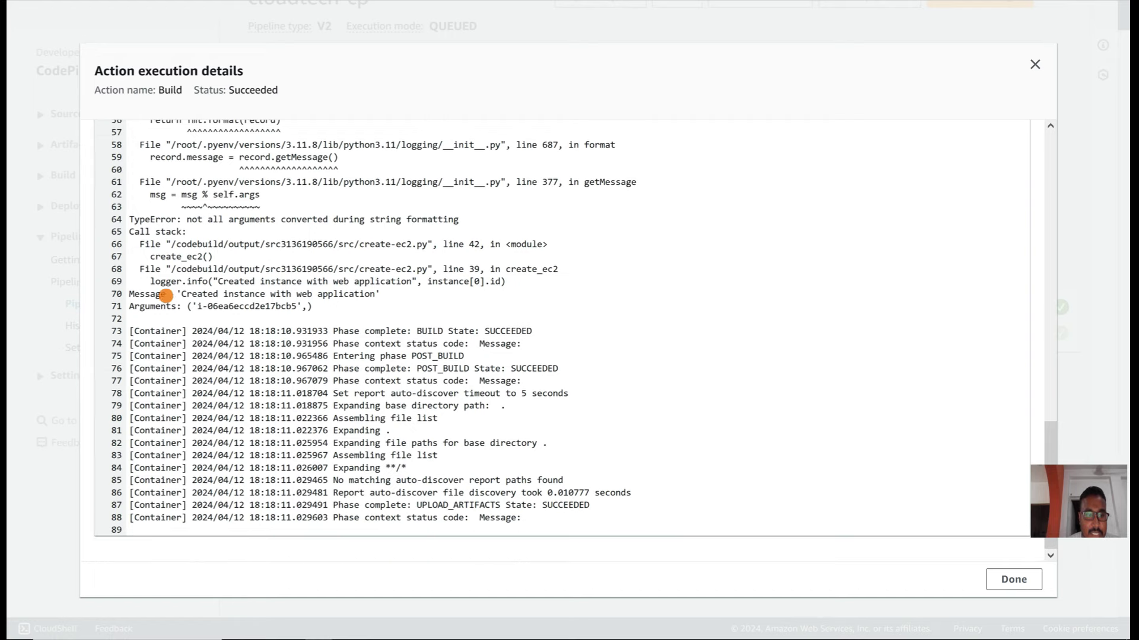
left_click_drag(179, 294, 342, 292)
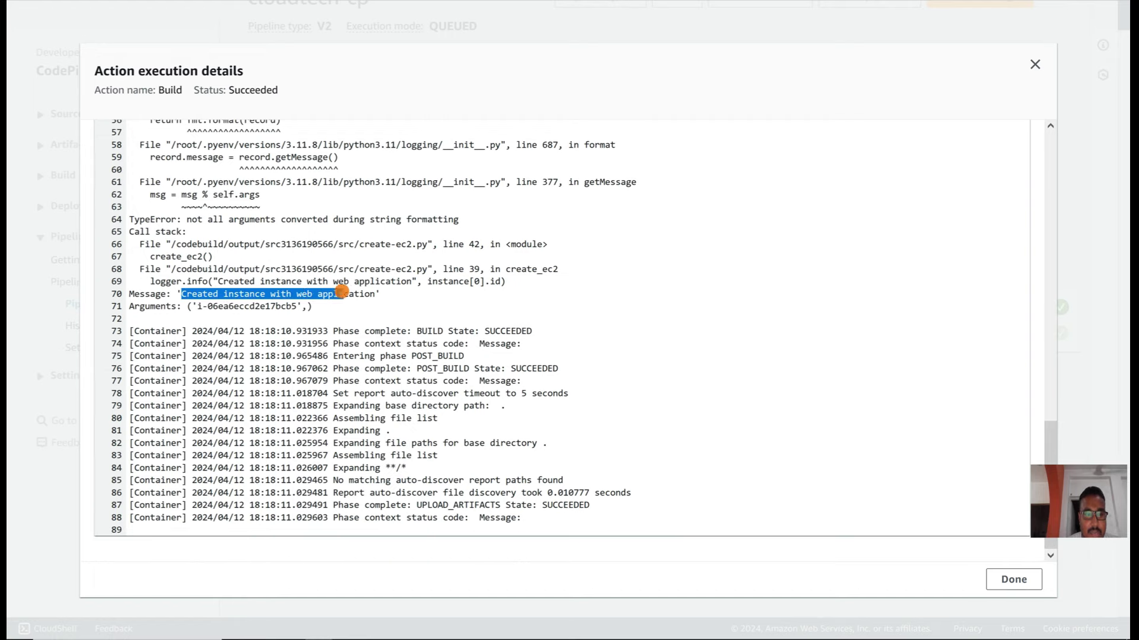